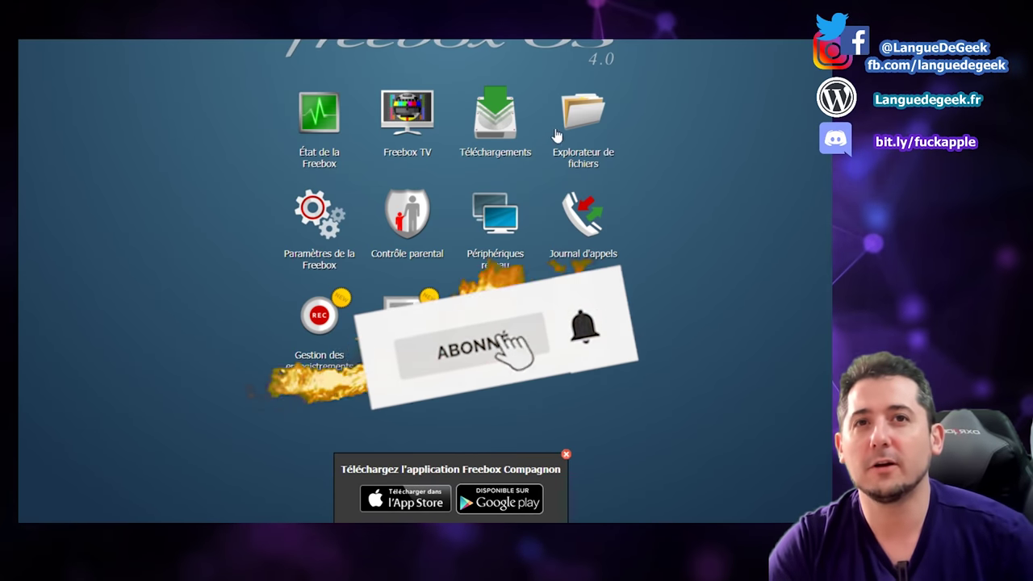
Open the disk settings for file sharing within the advanced Freebox parameters and move their window fully into view.
{"action": "left_click", "coordinate": [315, 214]}
{"action": "scroll", "coordinate": [435, 297], "scroll_direction": "down", "scroll_amount": 2}
{"action": "scroll", "coordinate": [436, 296], "scroll_direction": "up", "scroll_amount": 2}
{"action": "scroll", "coordinate": [545, 251], "scroll_direction": "down", "scroll_amount": 2}
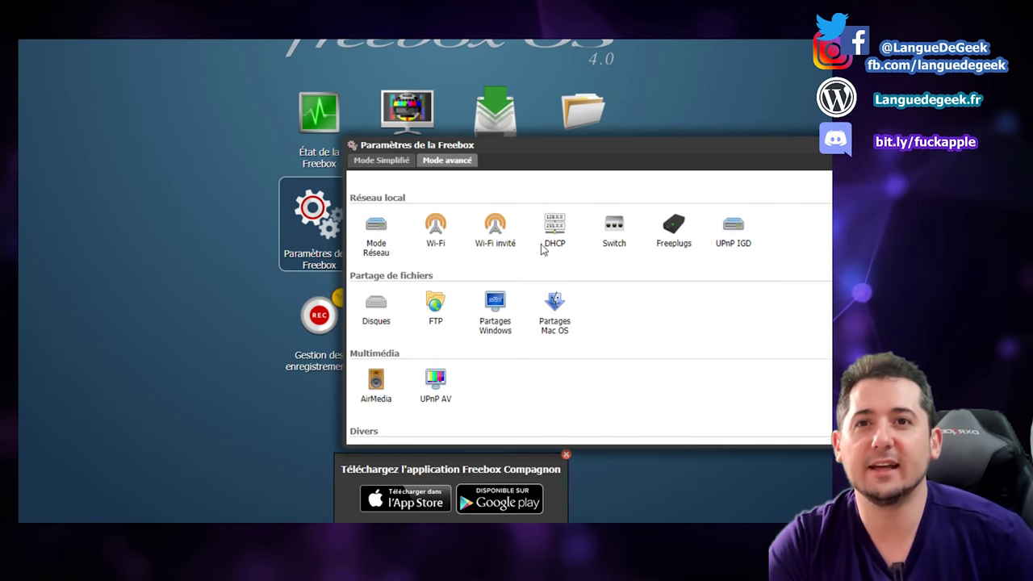
{"action": "left_click", "coordinate": [385, 311]}
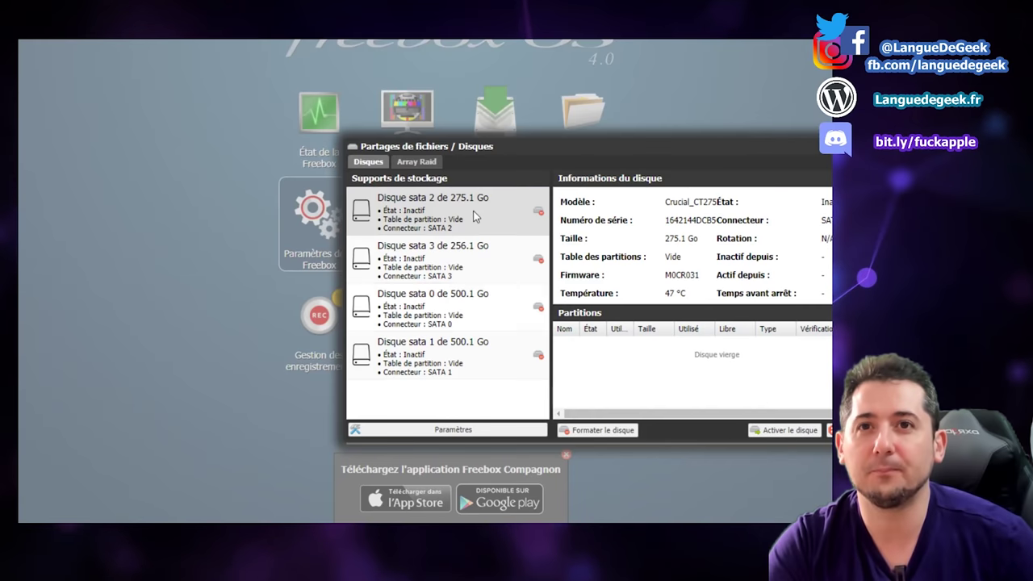
{"action": "left_click_drag", "start_coordinate": [457, 146], "coordinate": [325, 148]}
Examine the disk information of each of the four SATA drives in the storage list.
{"action": "left_click", "coordinate": [335, 258]}
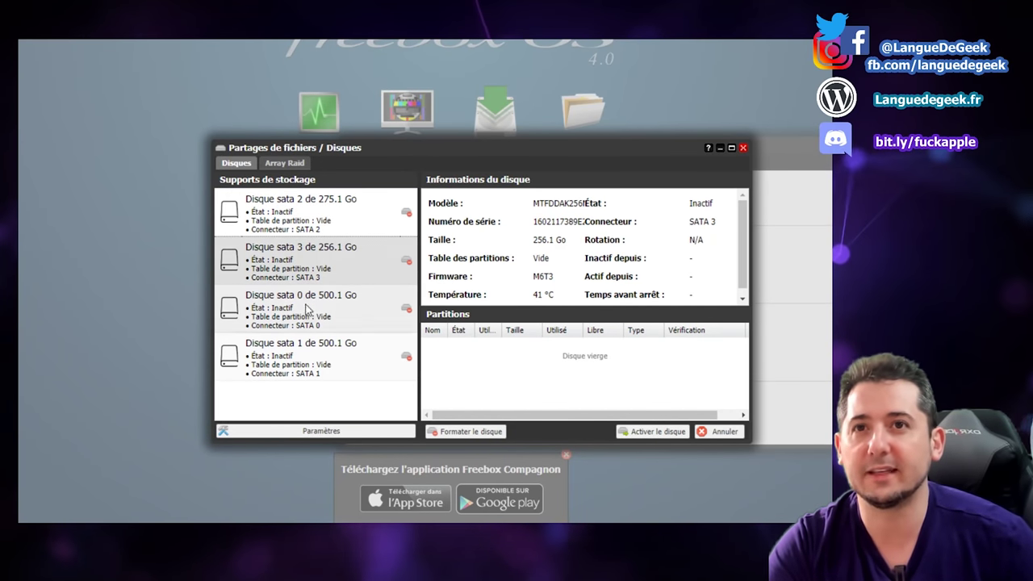
{"action": "left_click", "coordinate": [307, 309]}
{"action": "left_click", "coordinate": [333, 216]}
{"action": "left_click", "coordinate": [316, 318]}
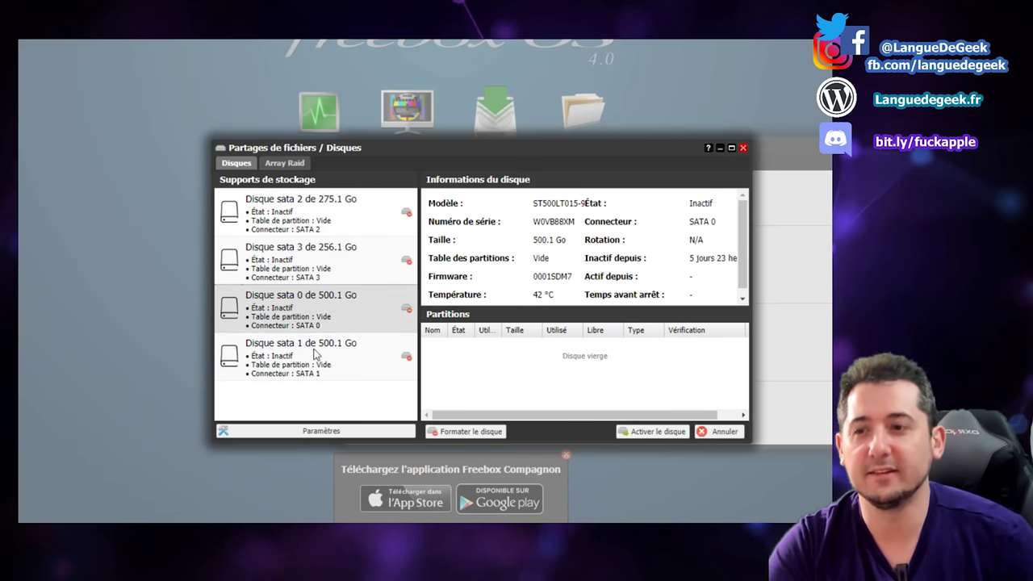
{"action": "left_click", "coordinate": [309, 352]}
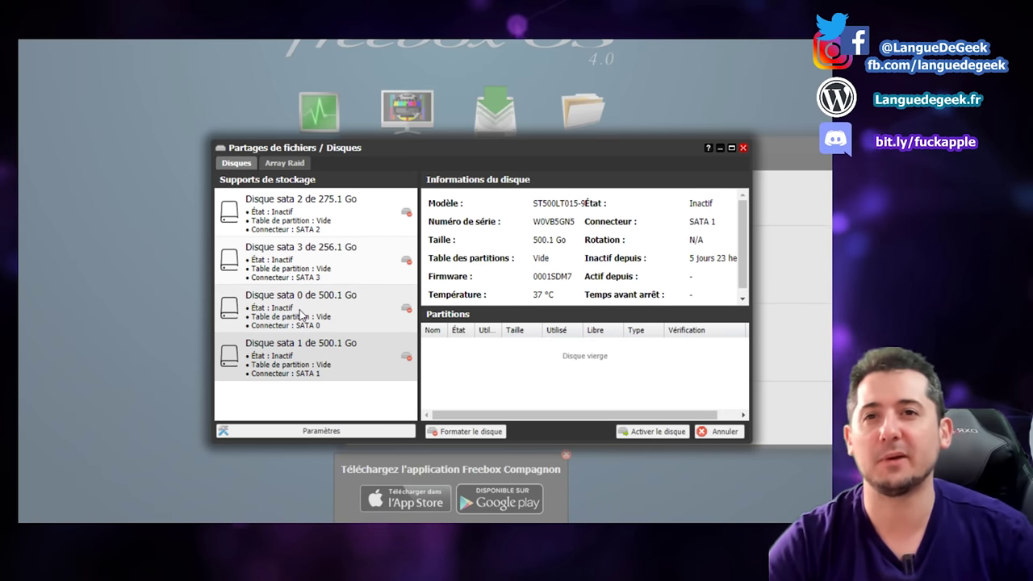
{"action": "left_click", "coordinate": [300, 313]}
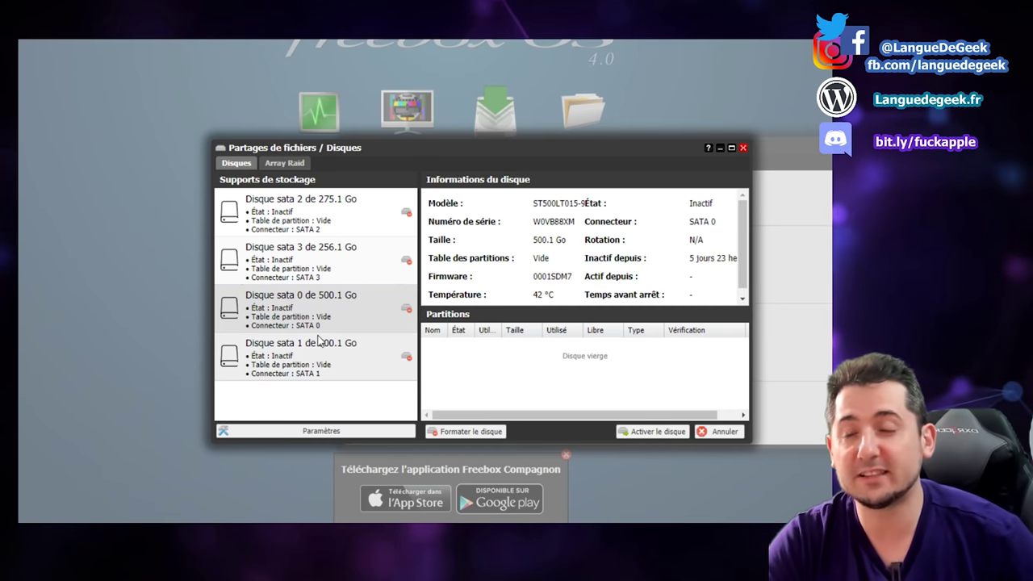
{"action": "left_click", "coordinate": [316, 256]}
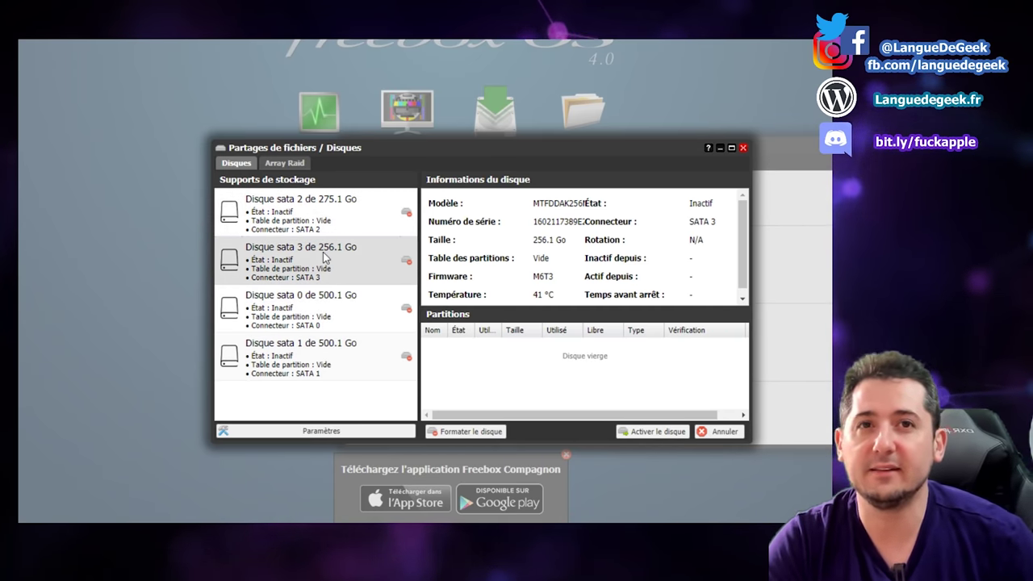
{"action": "left_click", "coordinate": [321, 216]}
{"action": "left_click", "coordinate": [325, 255]}
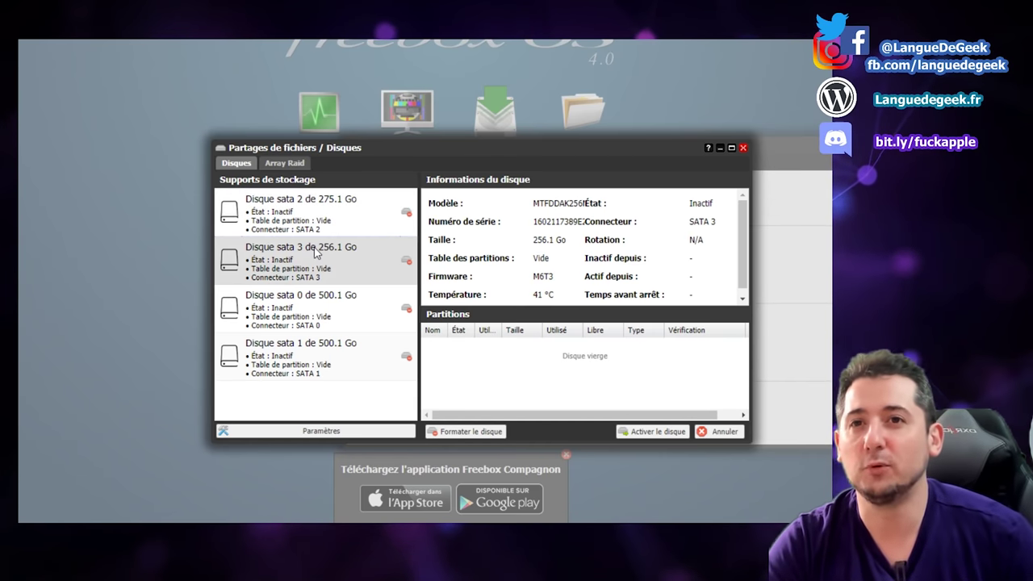
{"action": "left_click", "coordinate": [315, 211]}
{"action": "left_click", "coordinate": [317, 311]}
{"action": "left_click", "coordinate": [319, 364]}
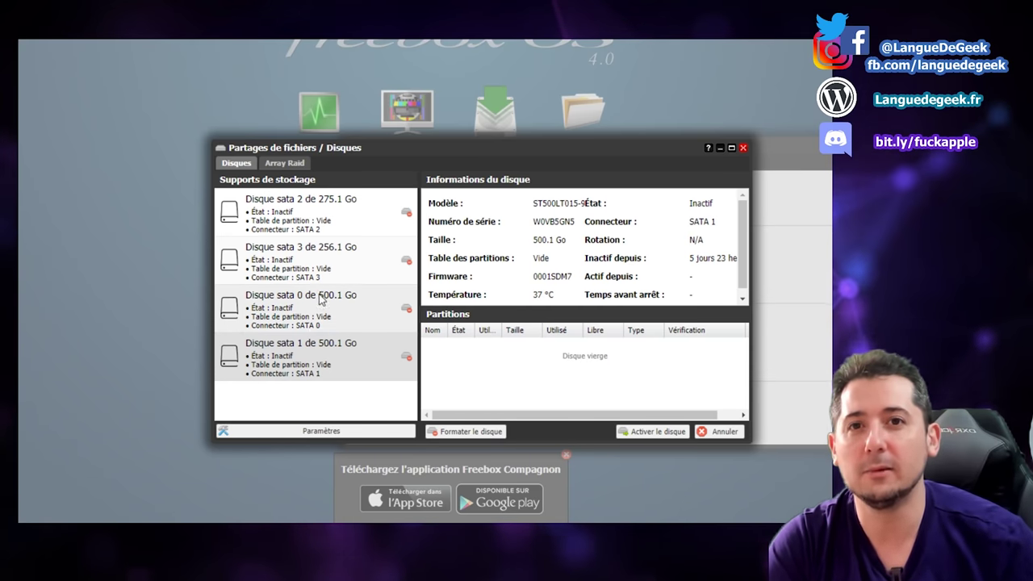
{"action": "left_click", "coordinate": [283, 164]}
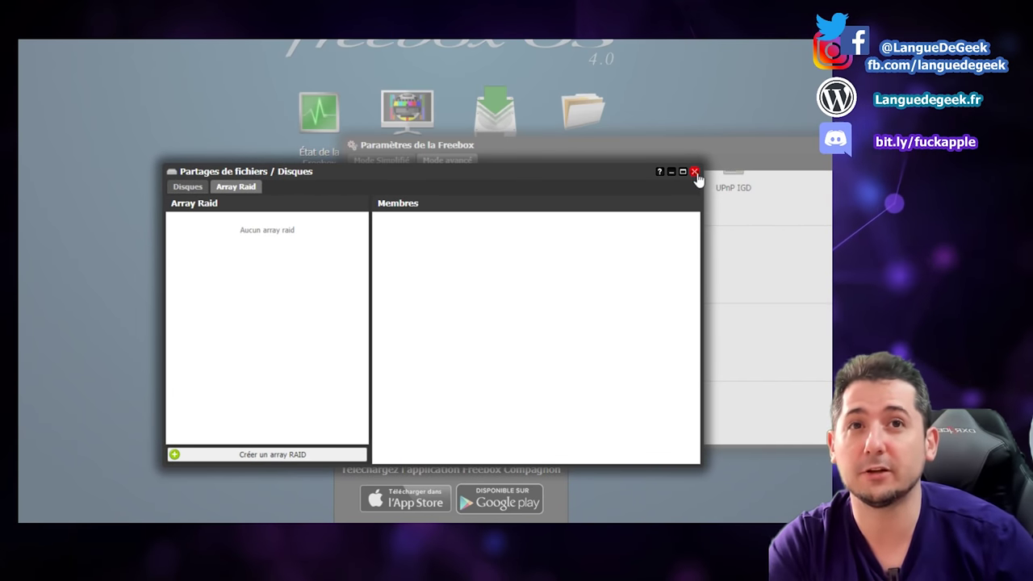
{"action": "left_click", "coordinate": [693, 172]}
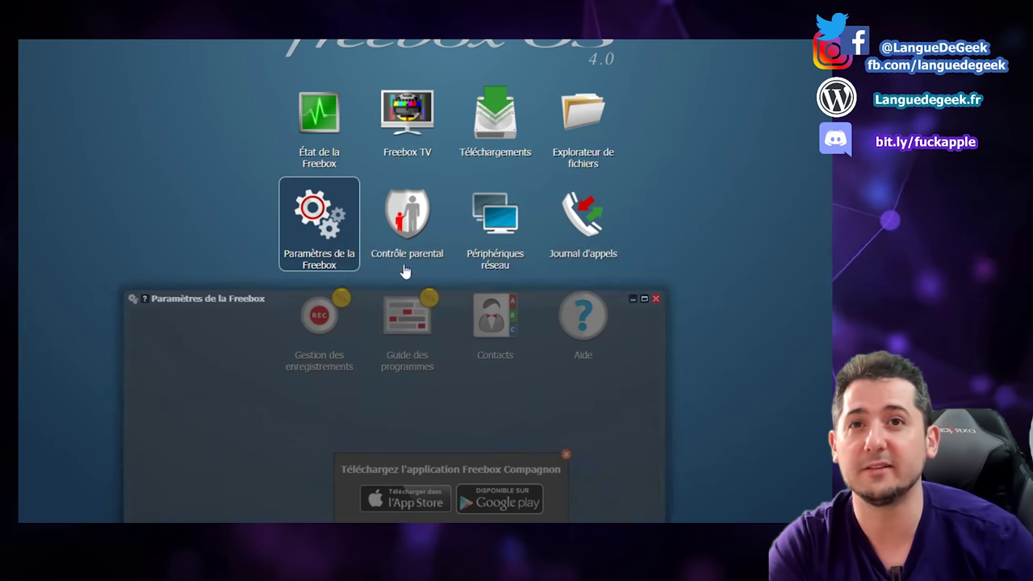
{"action": "left_click_drag", "start_coordinate": [405, 272], "coordinate": [485, 184]}
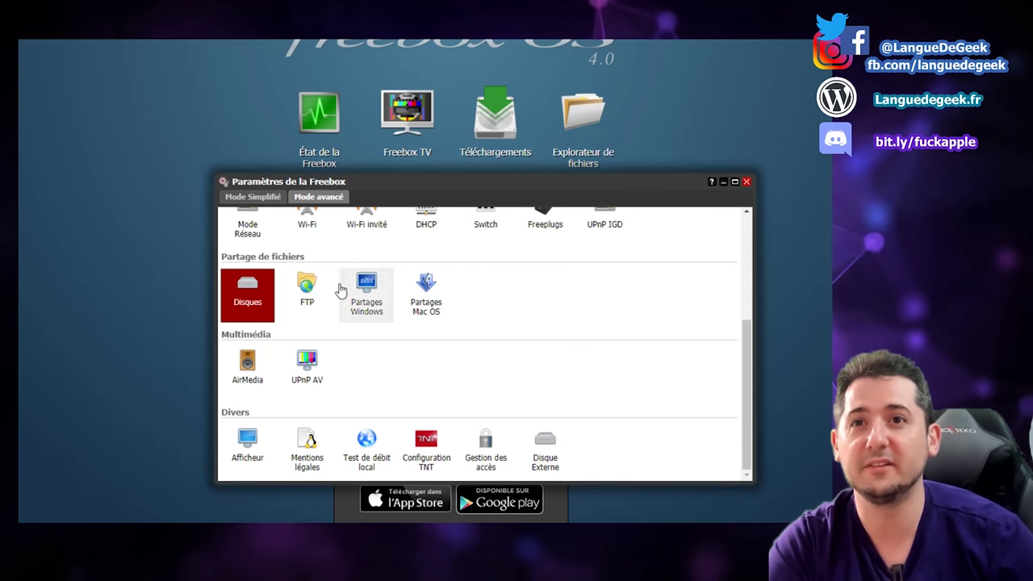
{"action": "left_click", "coordinate": [259, 291]}
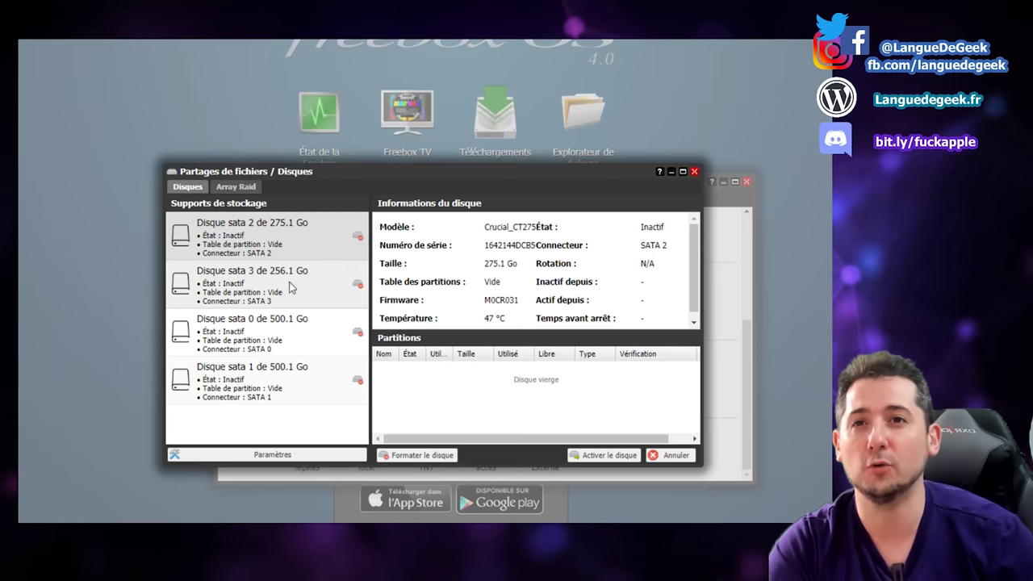
{"action": "left_click_drag", "start_coordinate": [413, 174], "coordinate": [426, 165]}
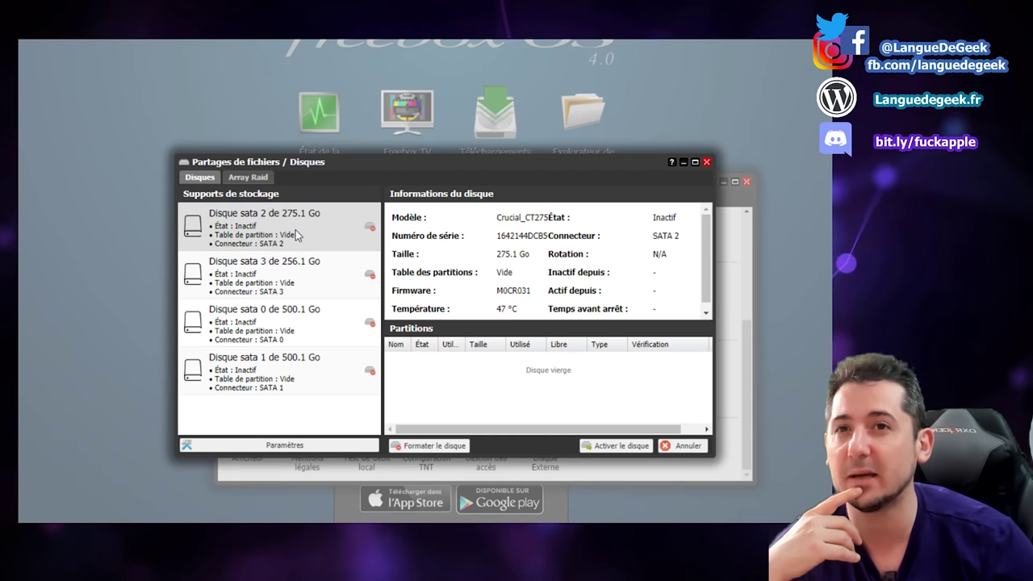
Start creating a RAID array, set its level to RAID 0 and review the description of that mode.
{"action": "left_click", "coordinate": [290, 274]}
{"action": "left_click", "coordinate": [250, 176]}
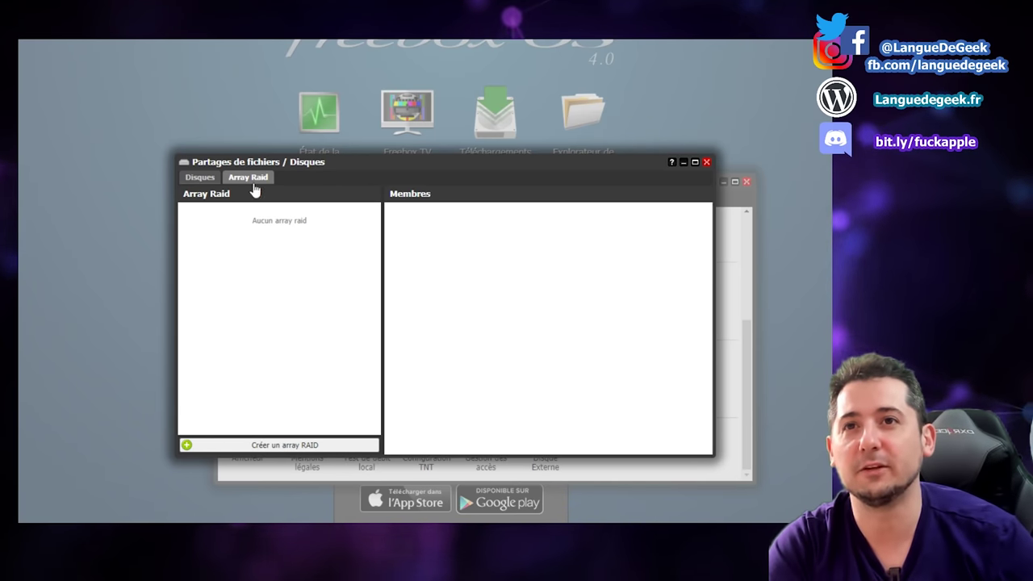
{"action": "left_click", "coordinate": [278, 450]}
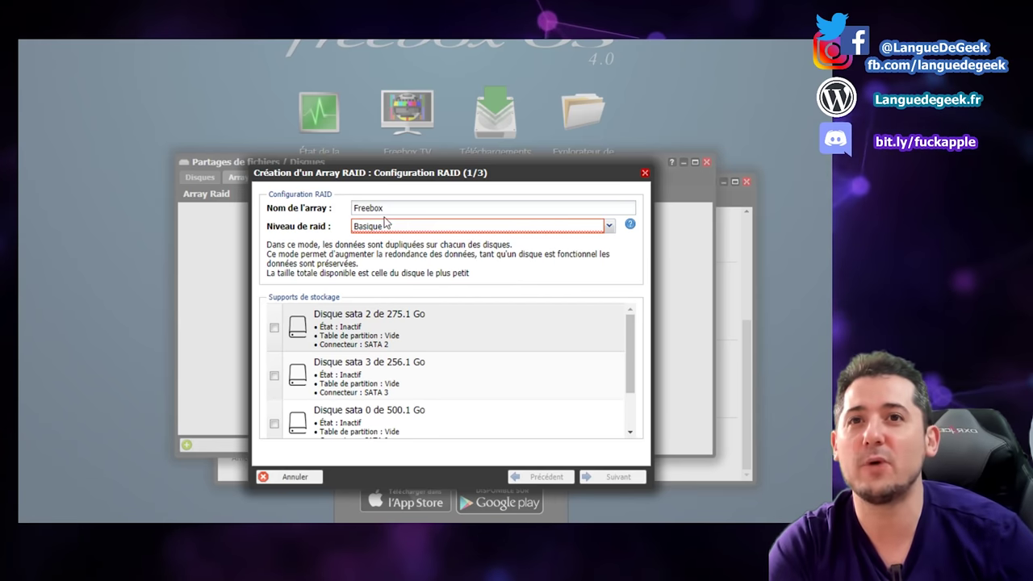
{"action": "left_click", "coordinate": [364, 227]}
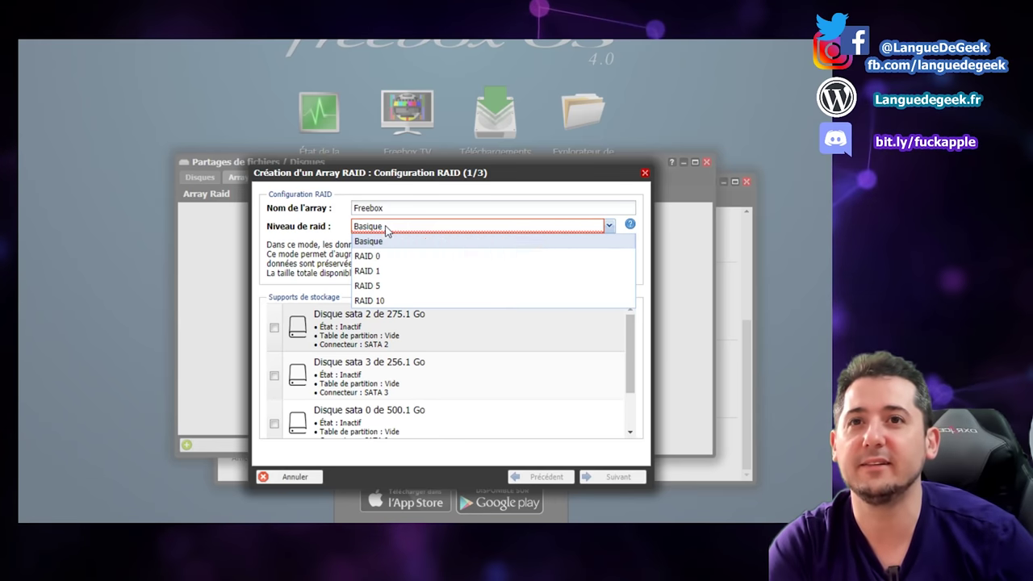
{"action": "left_click", "coordinate": [396, 242]}
{"action": "left_click", "coordinate": [400, 229]}
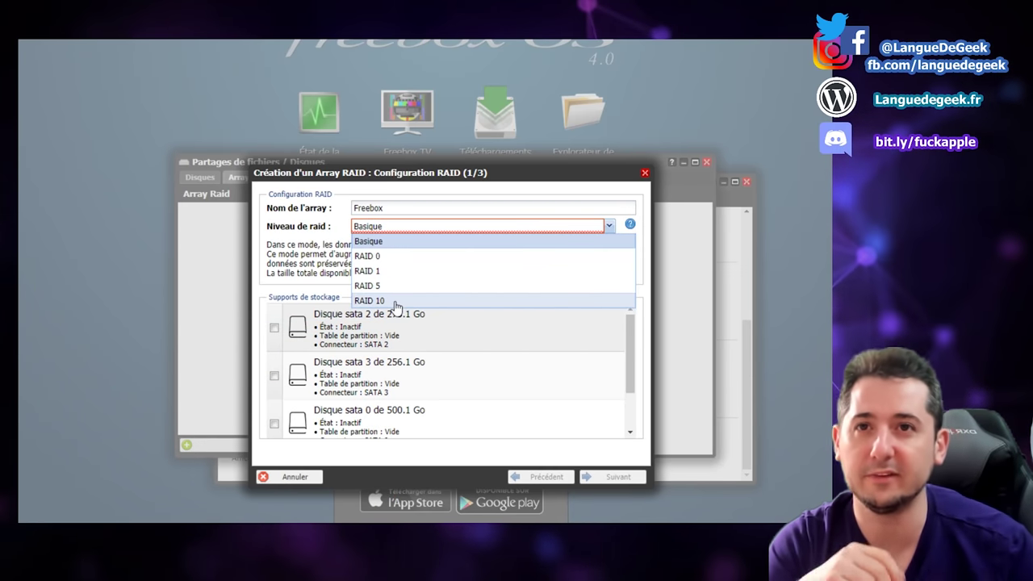
{"action": "left_click", "coordinate": [394, 257]}
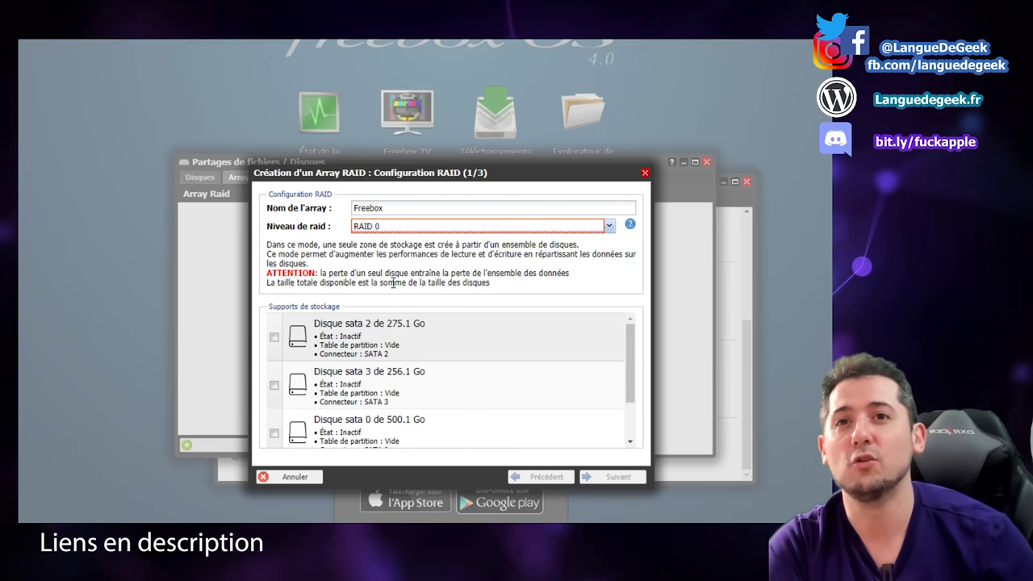
{"action": "left_click_drag", "start_coordinate": [323, 273], "coordinate": [511, 285]}
{"action": "left_click", "coordinate": [392, 276]}
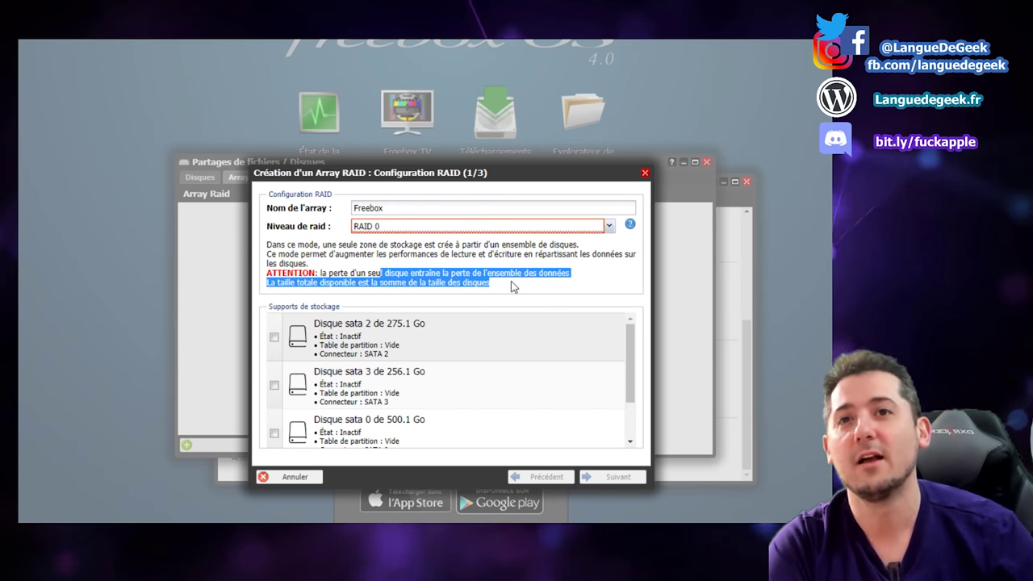
{"action": "left_click", "coordinate": [426, 279]}
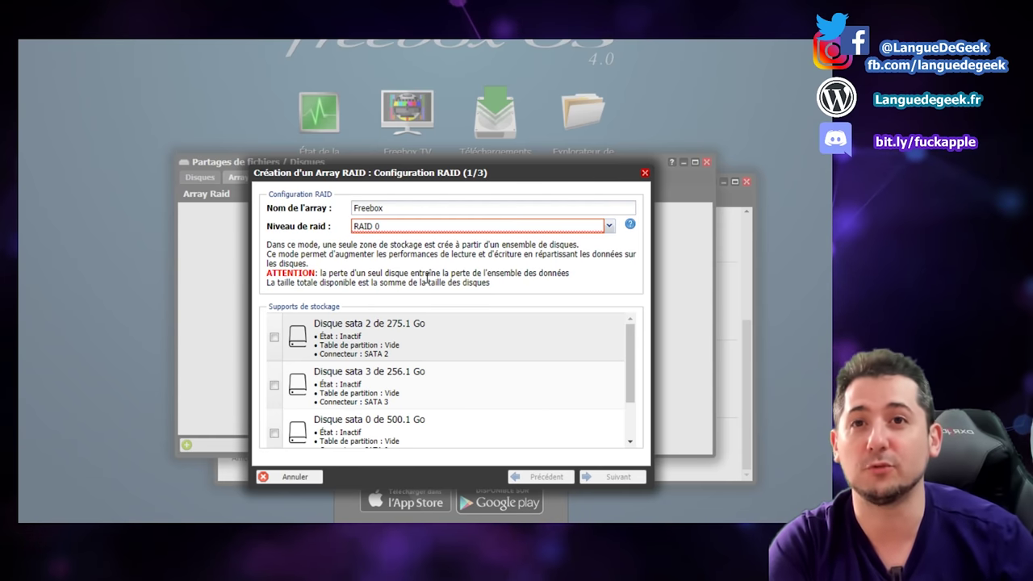
Create the array from the SATA 2 and SATA 3 disks under the name SSDPERF and acknowledge its initialisation.
{"action": "left_click", "coordinate": [274, 337]}
{"action": "left_click", "coordinate": [275, 385]}
{"action": "scroll", "coordinate": [360, 356], "scroll_direction": "down", "scroll_amount": 1}
{"action": "scroll", "coordinate": [360, 356], "scroll_direction": "up", "scroll_amount": 1}
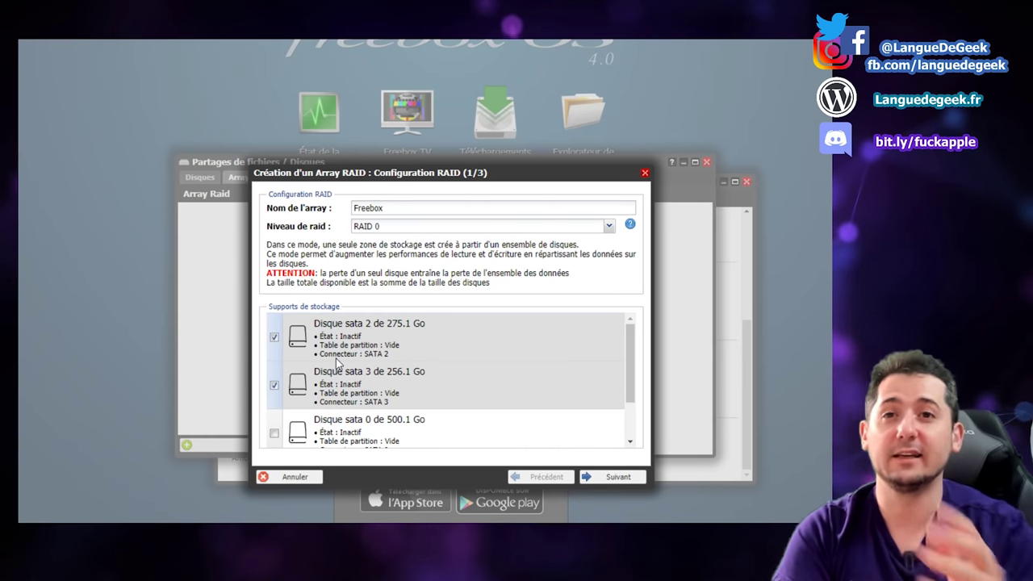
{"action": "double_click", "coordinate": [404, 207]}
{"action": "type", "text": "SSDPERF"}
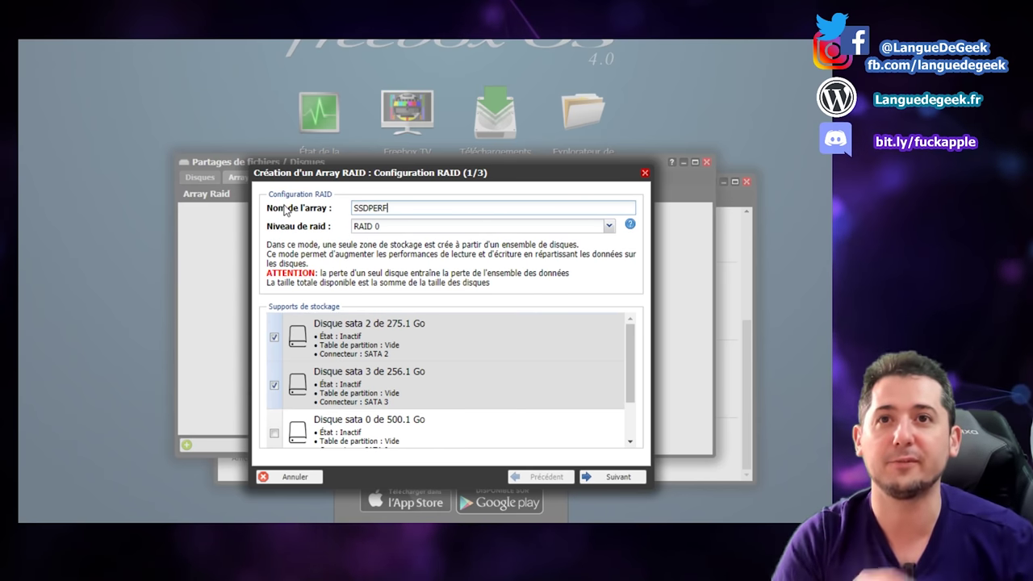
{"action": "left_click", "coordinate": [613, 477]}
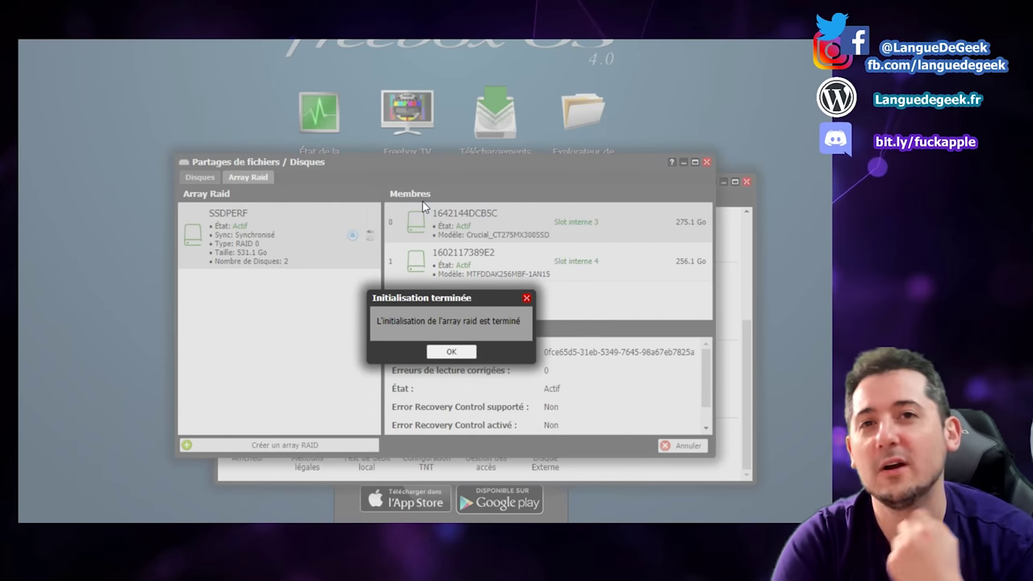
{"action": "left_click", "coordinate": [448, 352]}
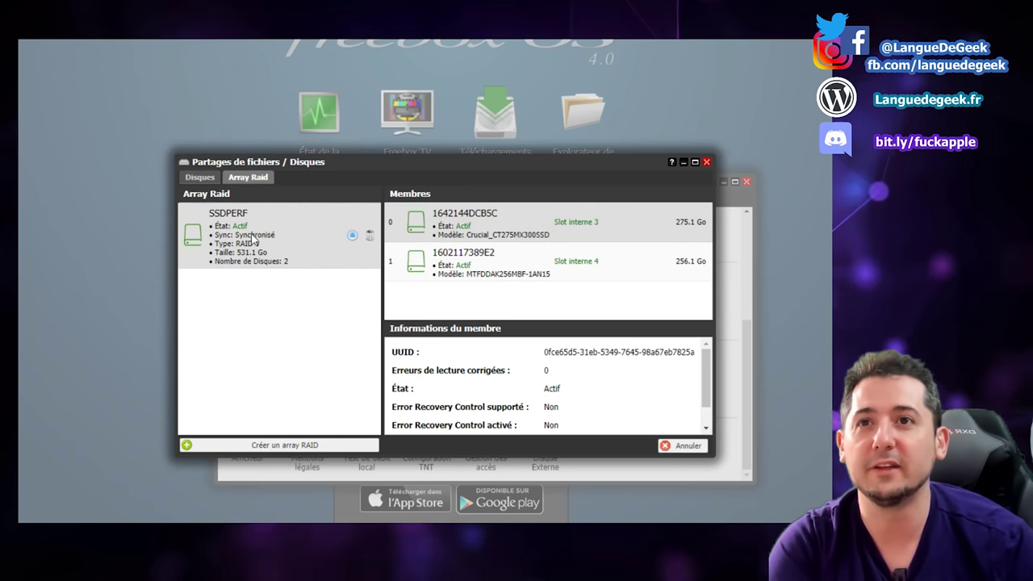
Start creating a second RAID array and include the SATA 0 and SATA 1 disks in it.
{"action": "left_click", "coordinate": [200, 177]}
{"action": "left_click", "coordinate": [246, 179]}
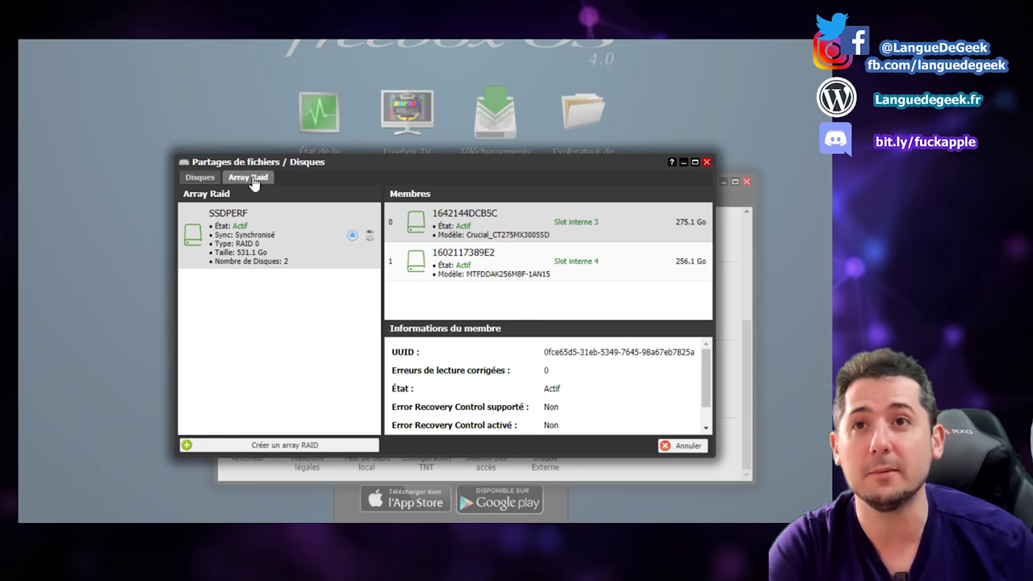
{"action": "left_click", "coordinate": [282, 447]}
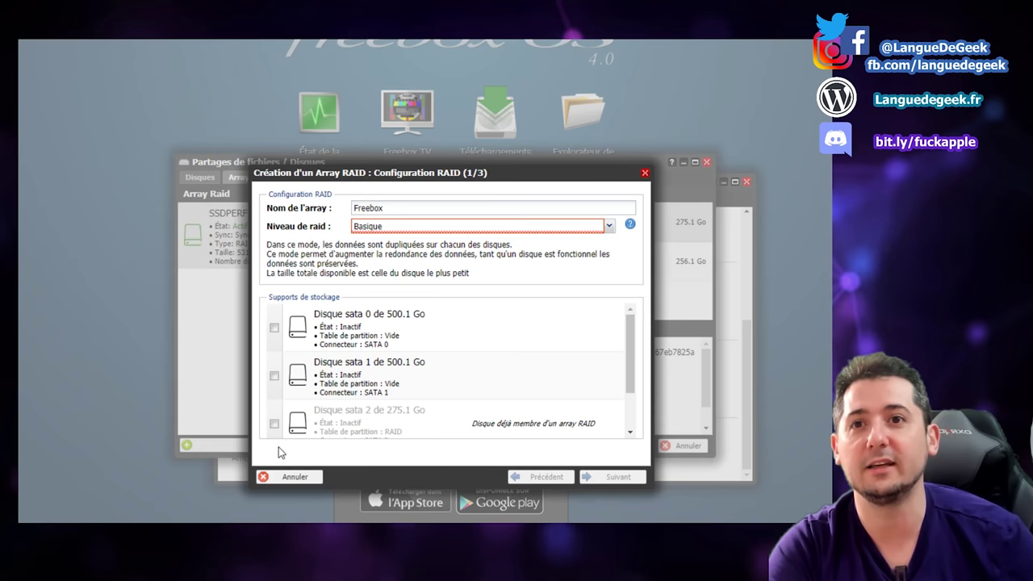
{"action": "scroll", "coordinate": [332, 321], "scroll_direction": "down", "scroll_amount": 1}
{"action": "scroll", "coordinate": [332, 321], "scroll_direction": "down", "scroll_amount": 1}
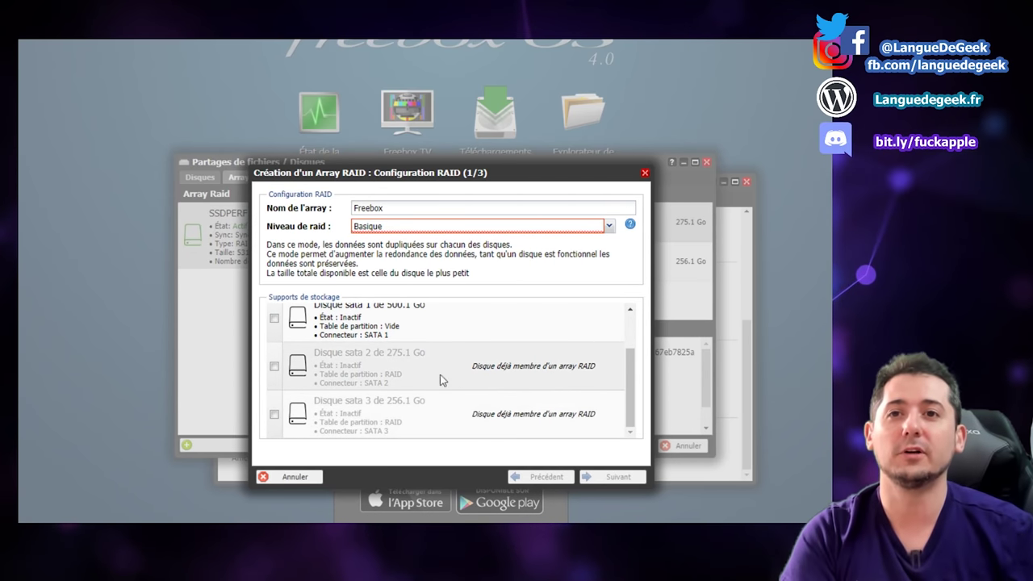
{"action": "scroll", "coordinate": [277, 367], "scroll_direction": "up", "scroll_amount": 2}
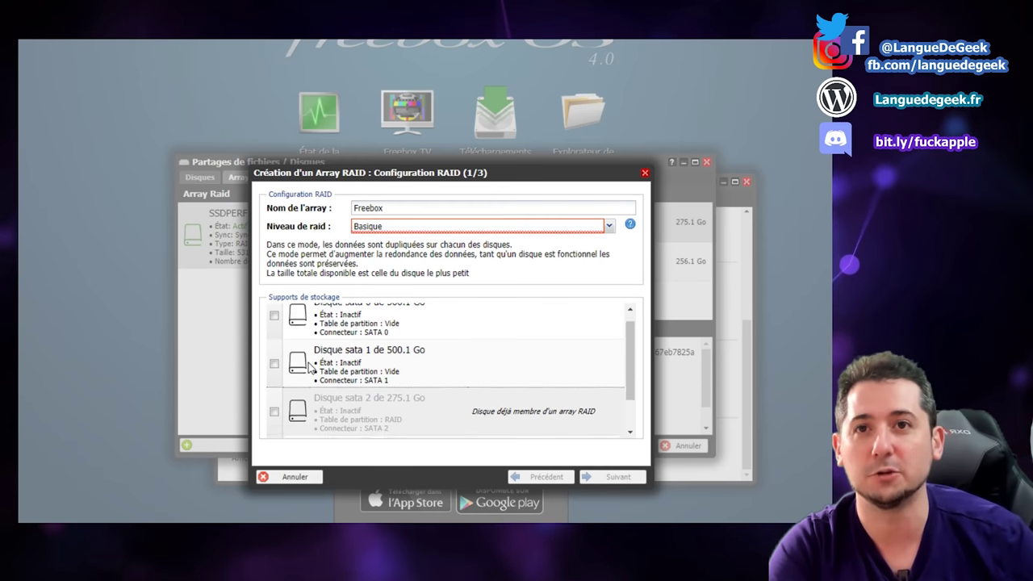
{"action": "left_click", "coordinate": [274, 327]}
{"action": "left_click", "coordinate": [274, 375]}
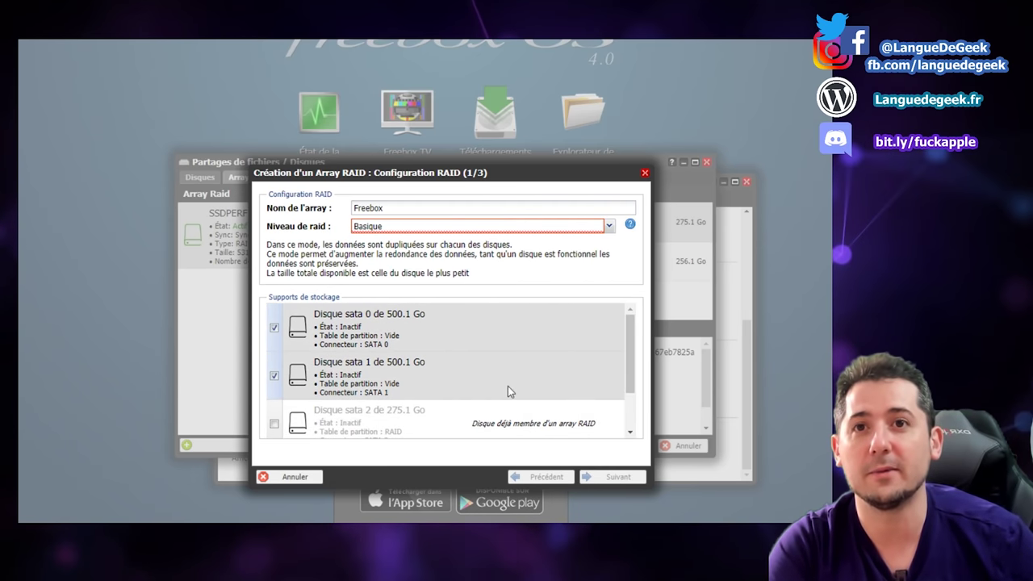
Set the second array's level to RAID 0, name it DISQUELENT and complete its creation and formatting.
{"action": "left_click", "coordinate": [416, 229]}
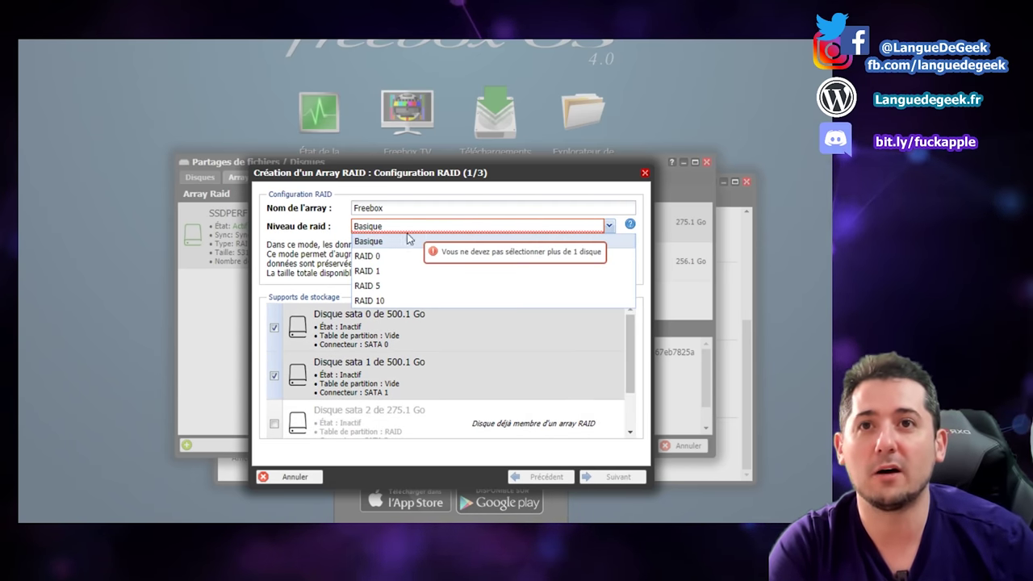
{"action": "left_click", "coordinate": [378, 256]}
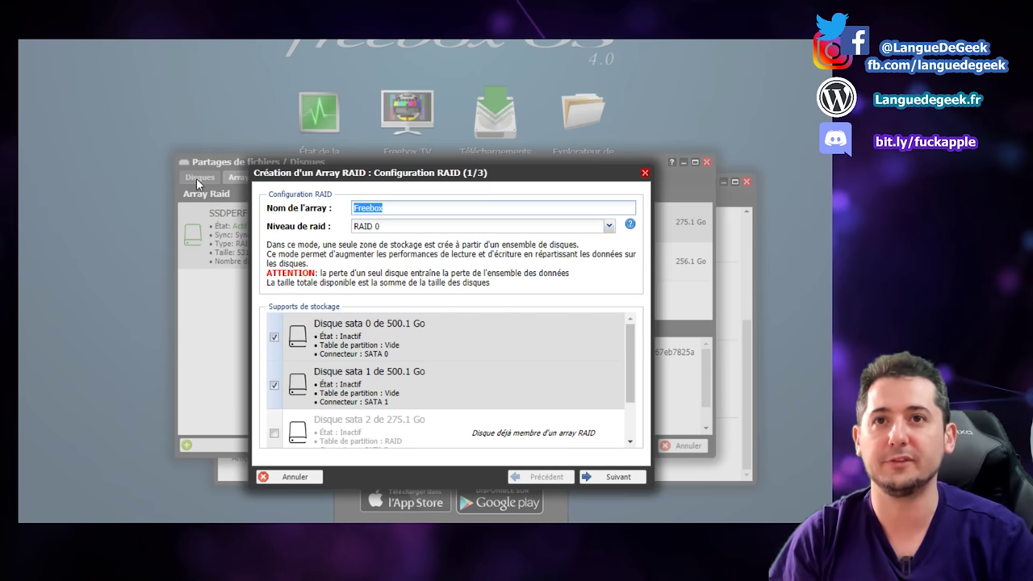
{"action": "type", "text": "DISQUELENT"}
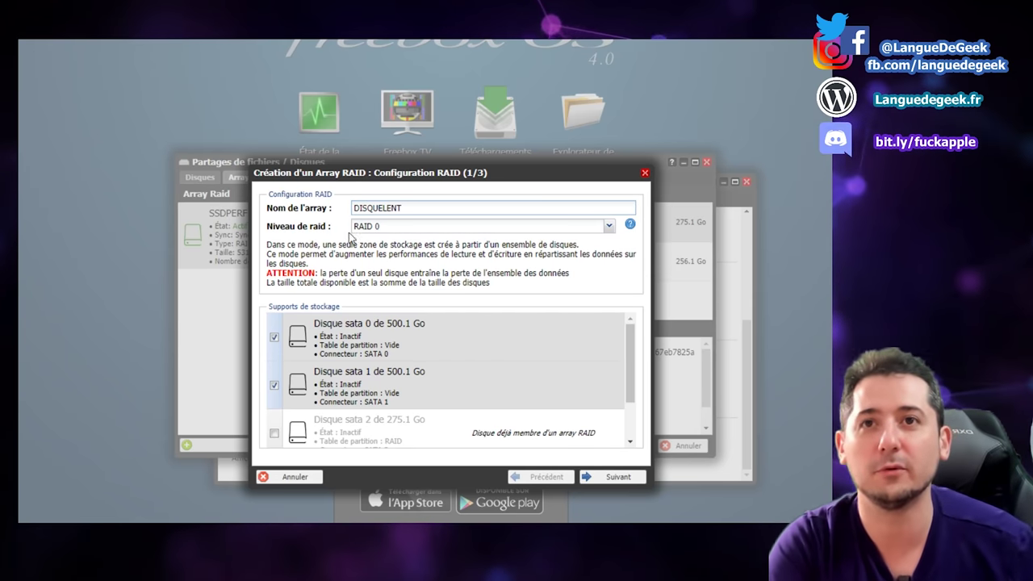
{"action": "left_click", "coordinate": [617, 483]}
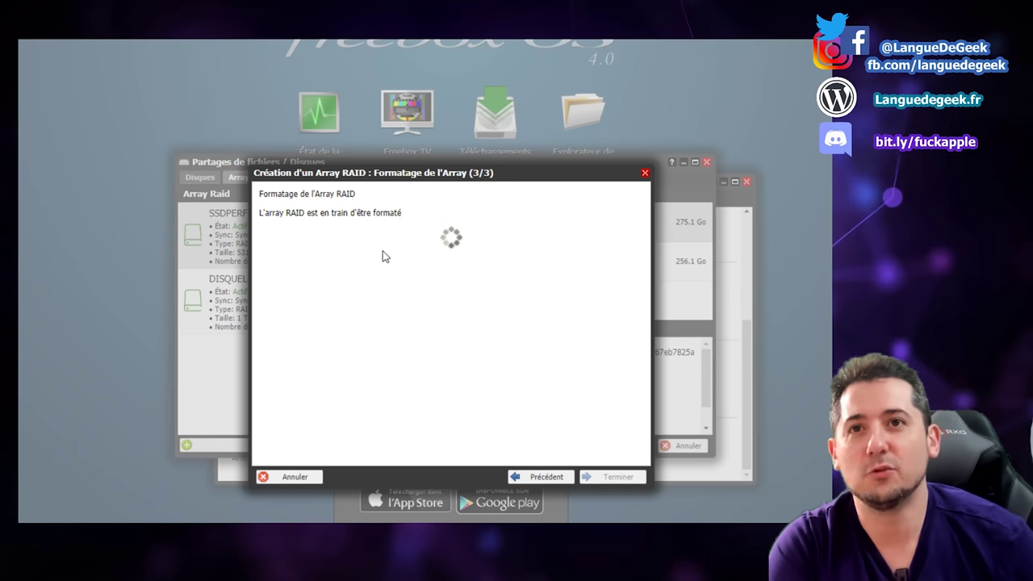
{"action": "left_click", "coordinate": [452, 351]}
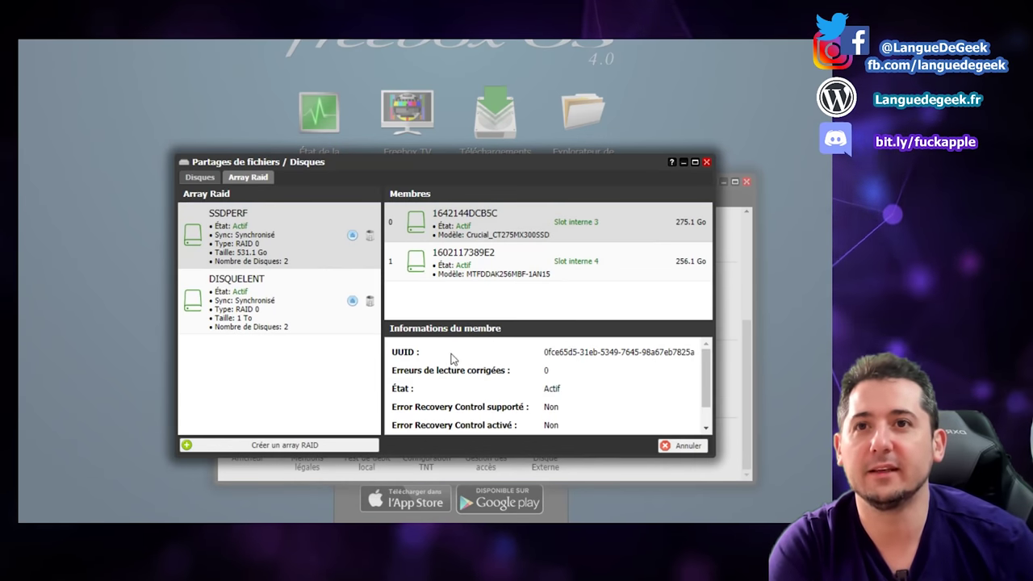
Compare the details and member disks of the SSDPERF and DISQUELENT arrays.
{"action": "left_click", "coordinate": [230, 319]}
{"action": "left_click", "coordinate": [288, 249]}
{"action": "left_click", "coordinate": [288, 329]}
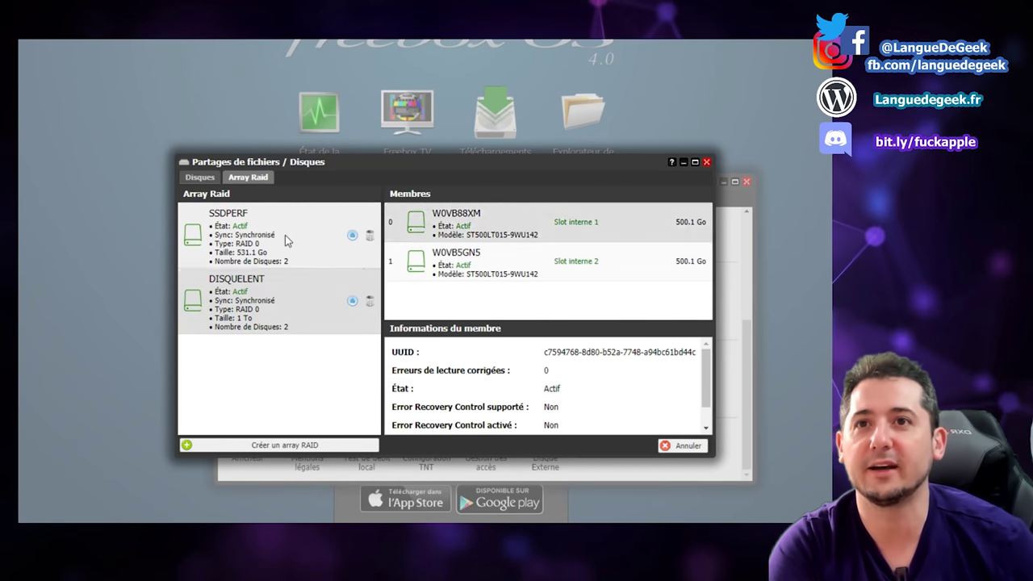
{"action": "left_click", "coordinate": [288, 239]}
{"action": "left_click", "coordinate": [243, 258]}
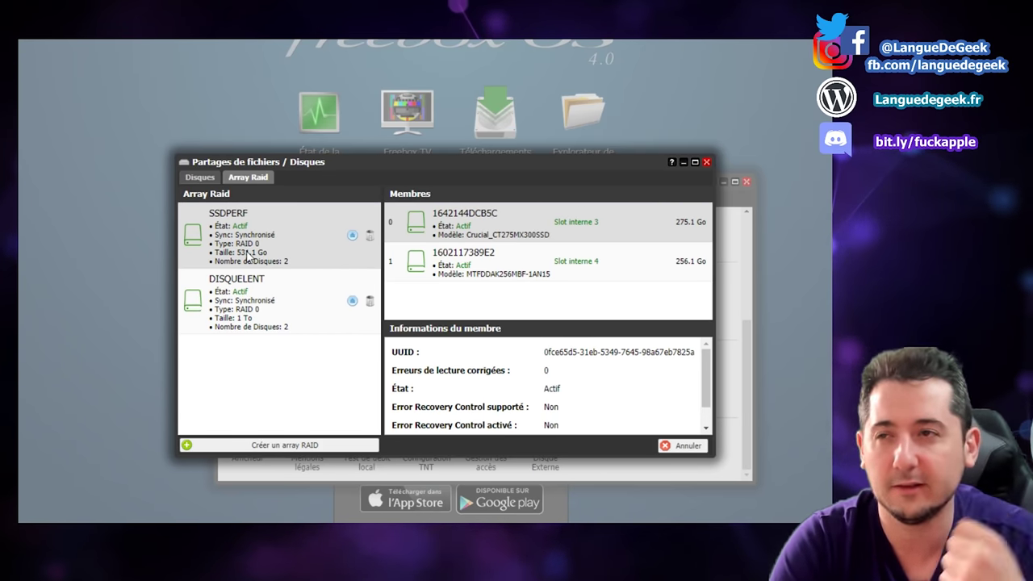
{"action": "left_click", "coordinate": [252, 331]}
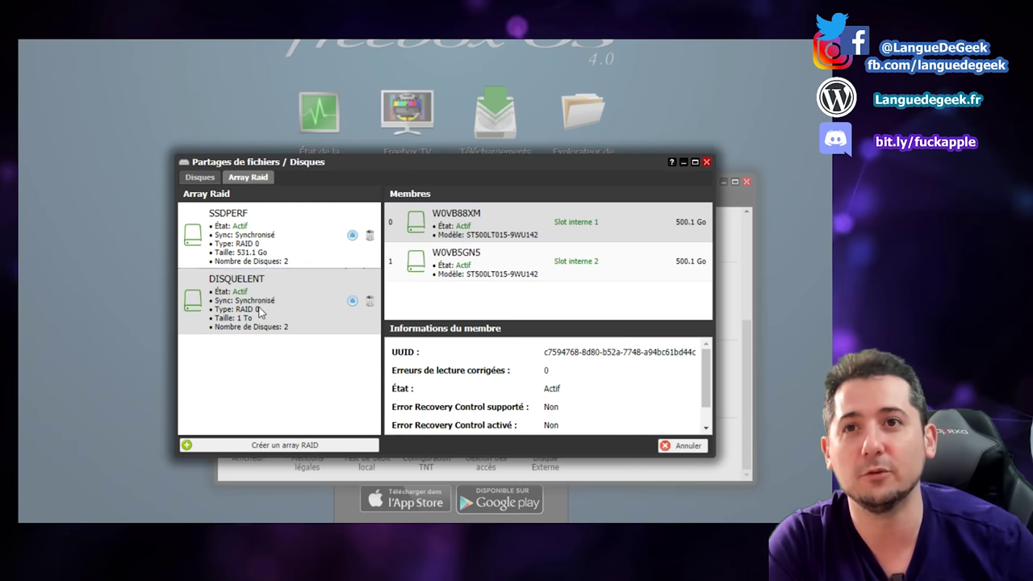
Stop the DISQUELENT array and delete it together with its data.
{"action": "left_click", "coordinate": [370, 301]}
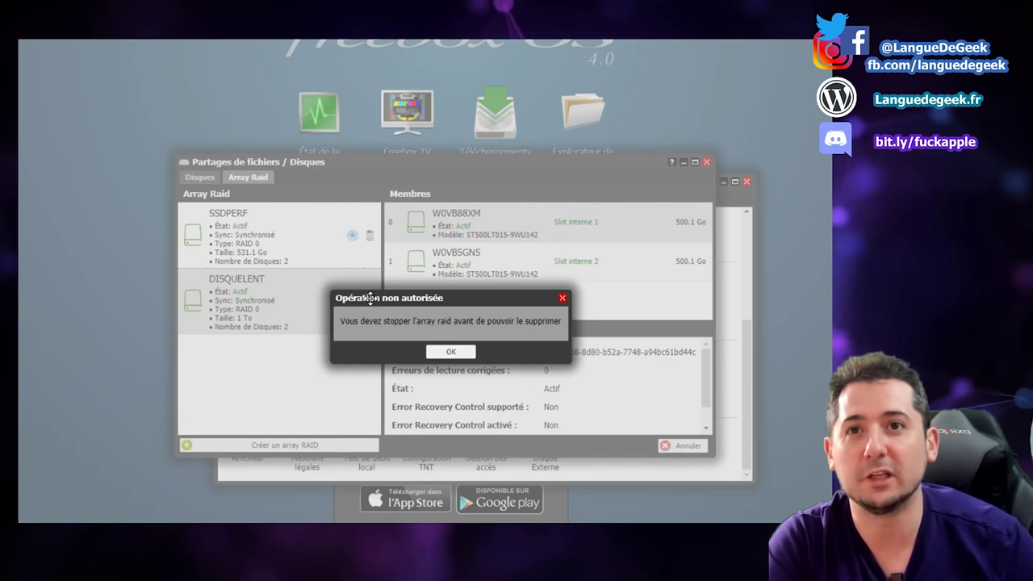
{"action": "left_click", "coordinate": [450, 352]}
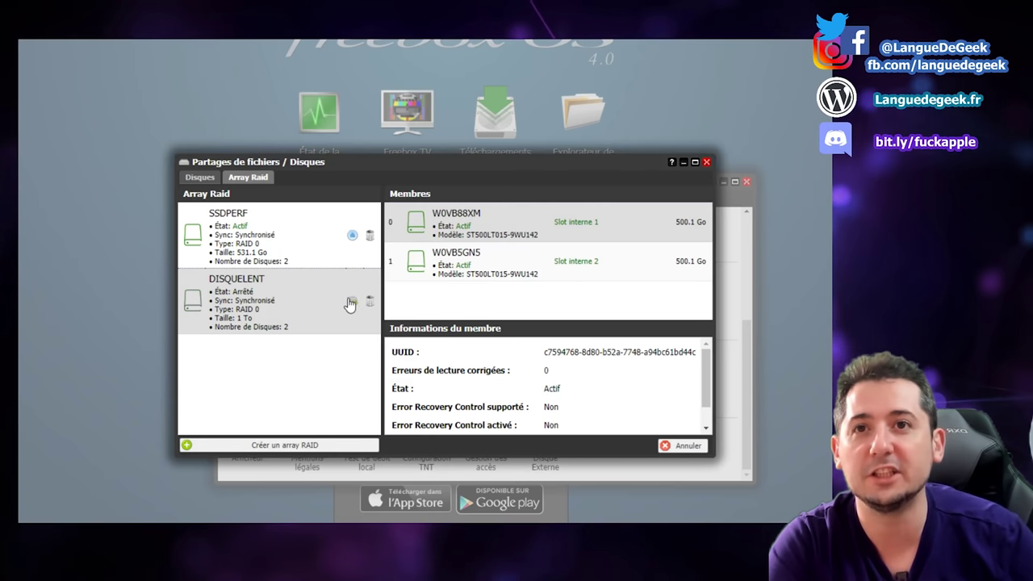
{"action": "left_click", "coordinate": [351, 303]}
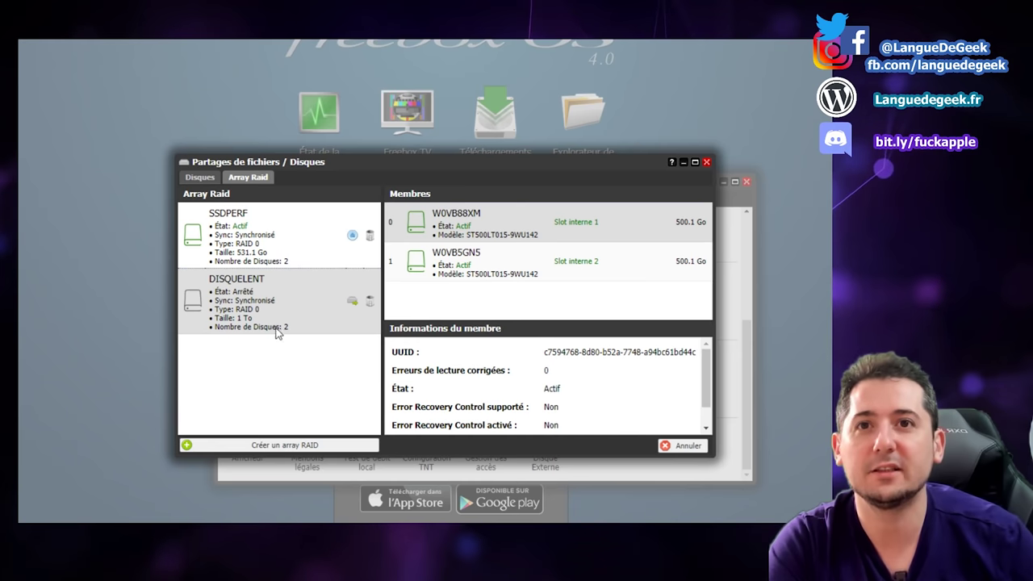
{"action": "left_click", "coordinate": [371, 302]}
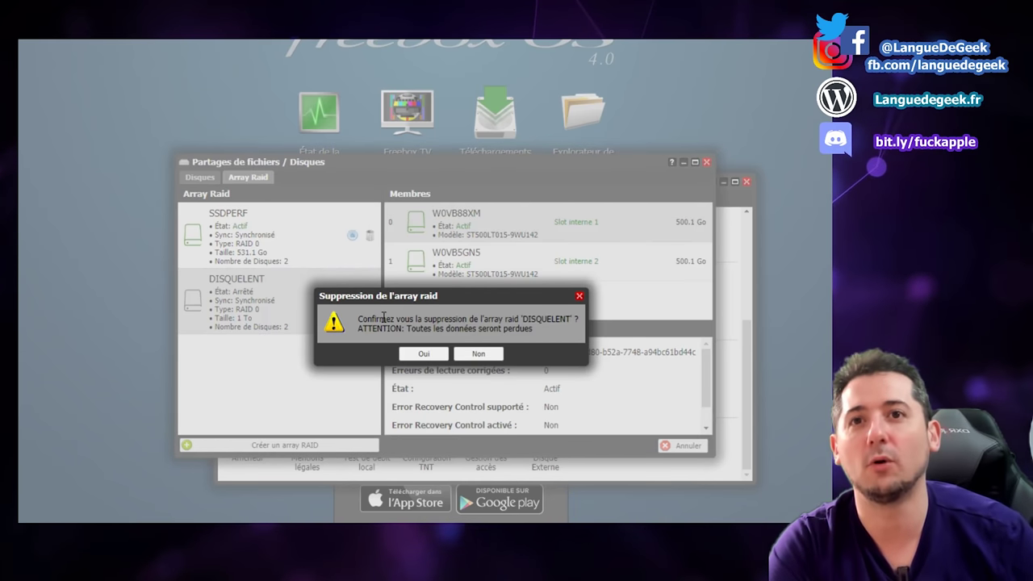
{"action": "left_click", "coordinate": [420, 355]}
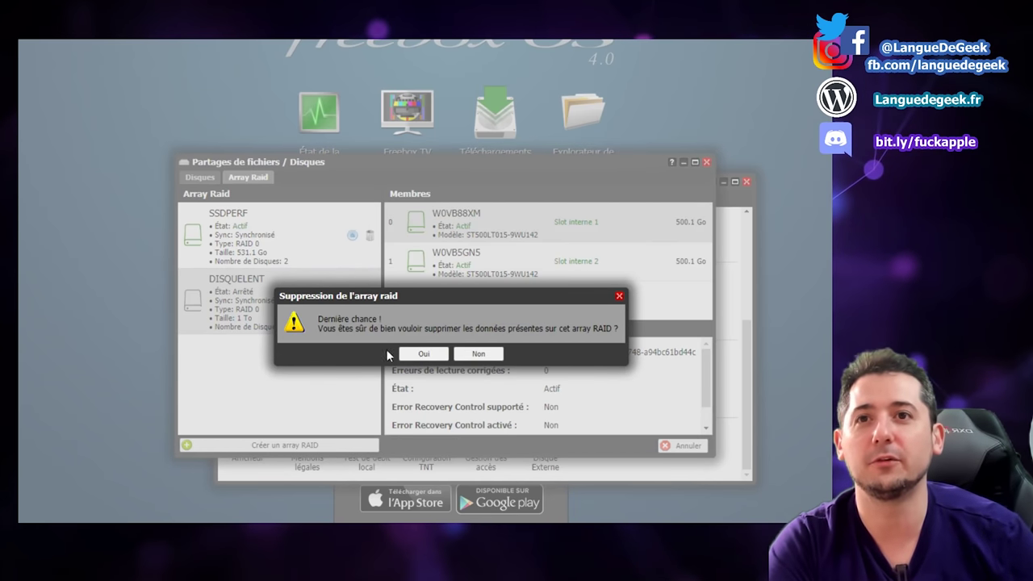
{"action": "left_click", "coordinate": [420, 352]}
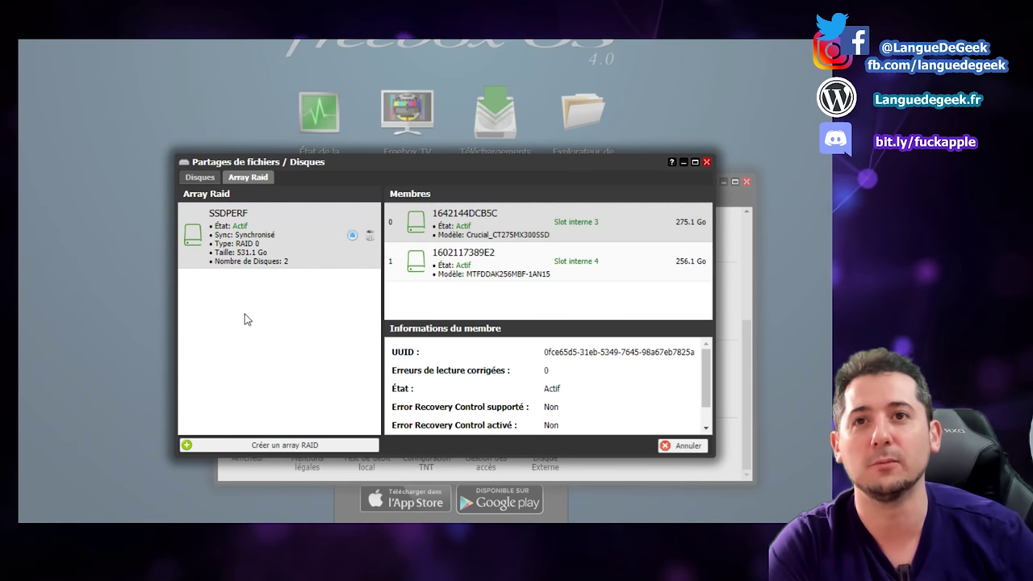
Start creating a RAID array at level RAID 1 and include the SATA 0 and SATA 1 disks.
{"action": "left_click", "coordinate": [294, 446]}
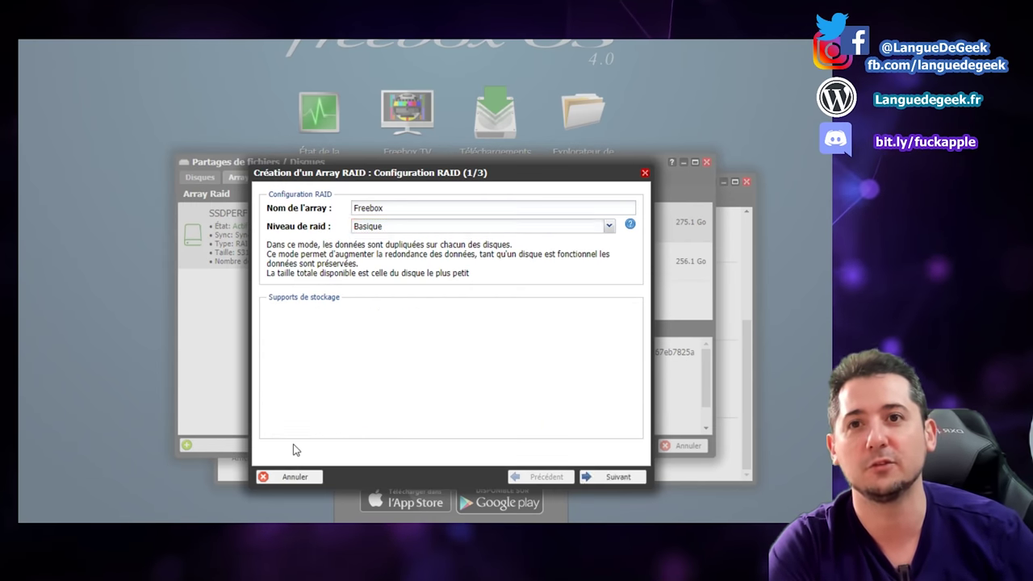
{"action": "left_click", "coordinate": [384, 228]}
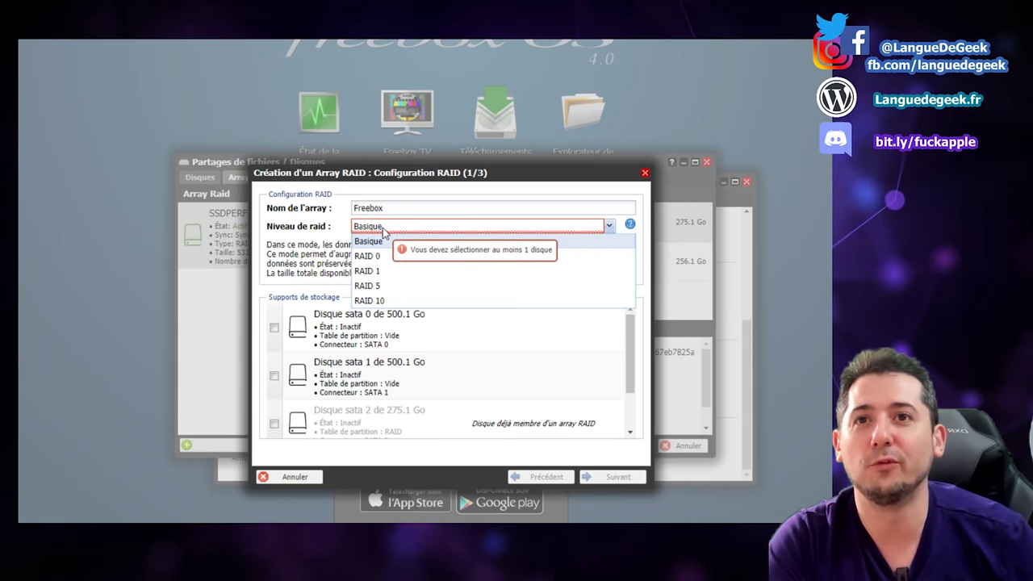
{"action": "left_click", "coordinate": [391, 272]}
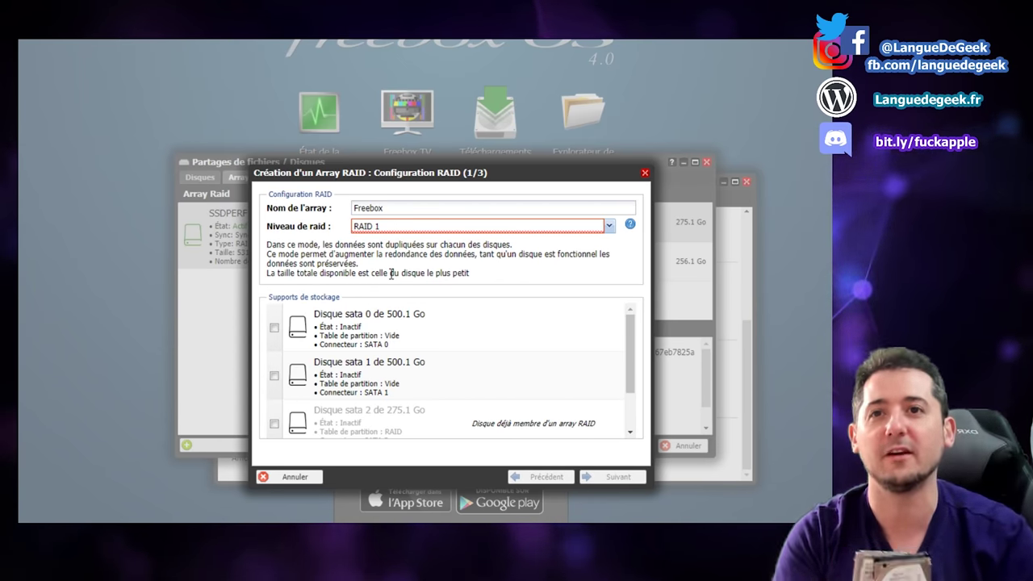
{"action": "left_click", "coordinate": [275, 327]}
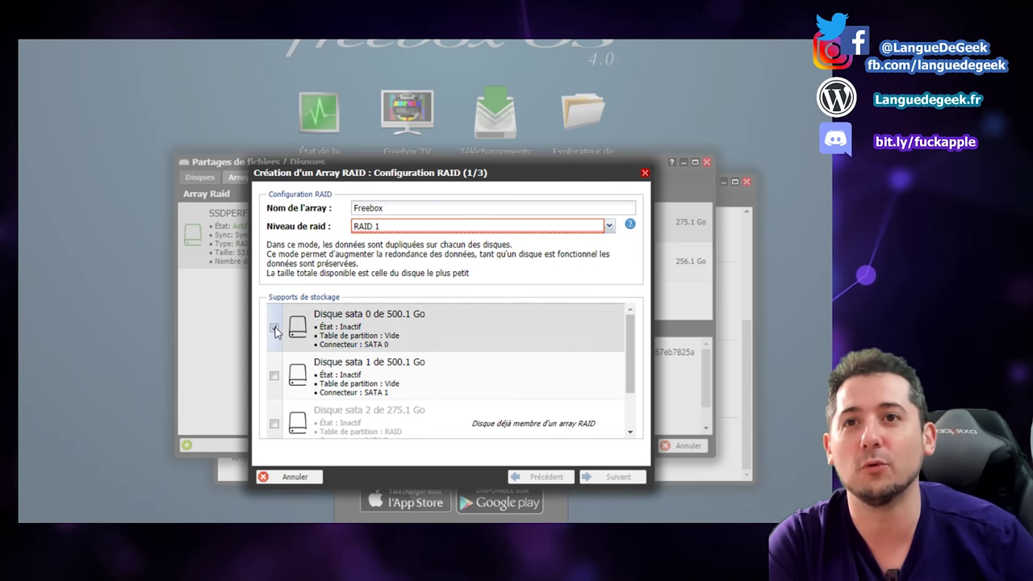
{"action": "left_click", "coordinate": [275, 375]}
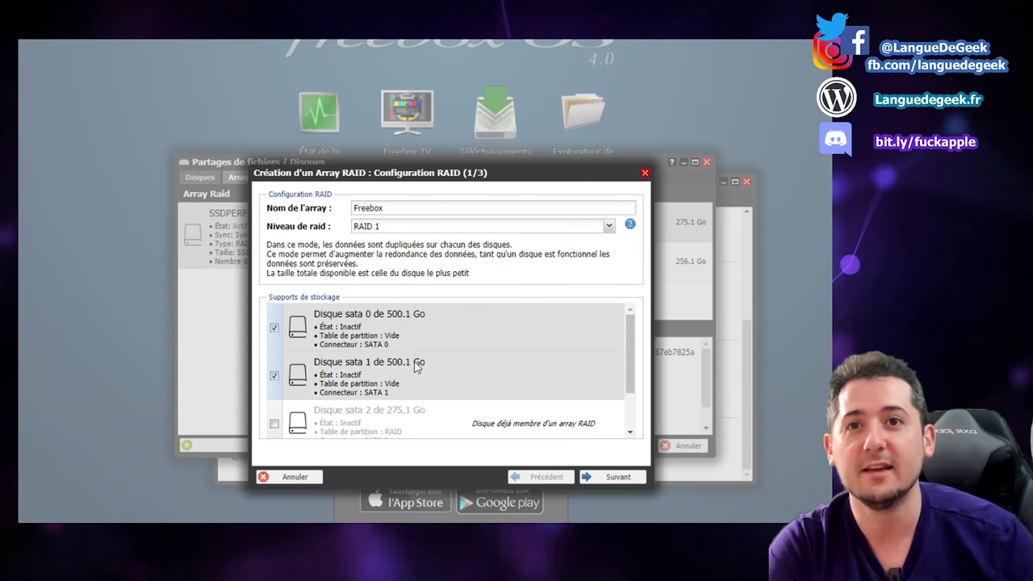
Name the RAID 1 array MIROIR, complete its creation and acknowledge the initialisation.
{"action": "left_click_drag", "start_coordinate": [401, 212], "coordinate": [238, 220]}
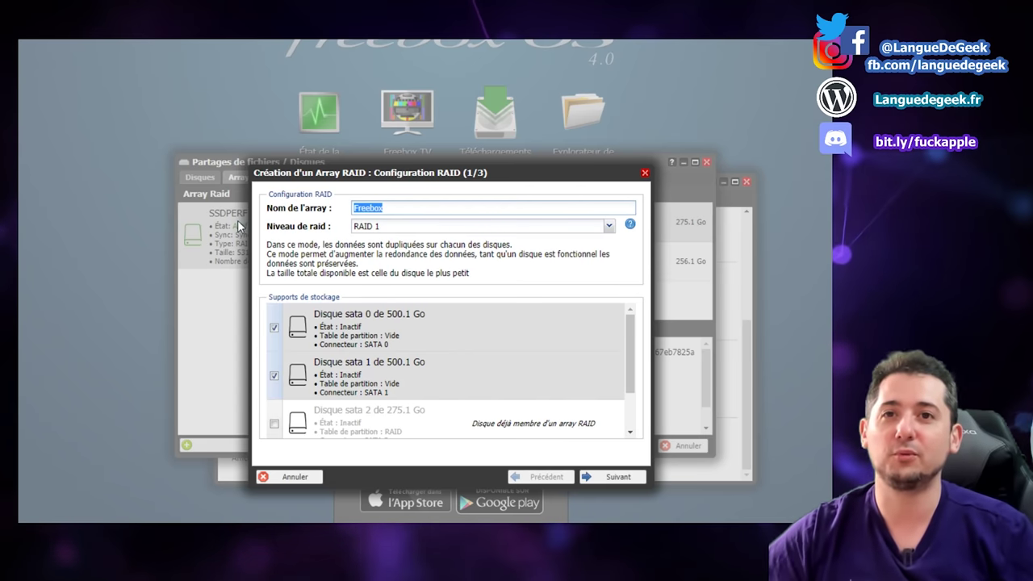
{"action": "type", "text": "RAID"}
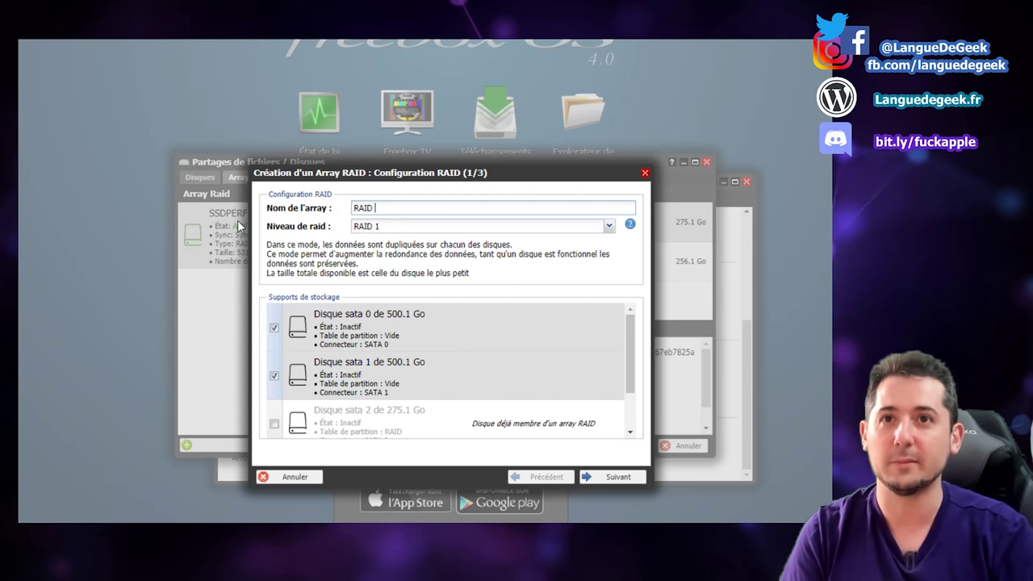
{"action": "key", "text": "BackSpace"}
{"action": "key", "text": "BackSpace"}
{"action": "key", "text": "BackSpace"}
{"action": "key", "text": "BackSpace"}
{"action": "type", "text": "MIROIR"}
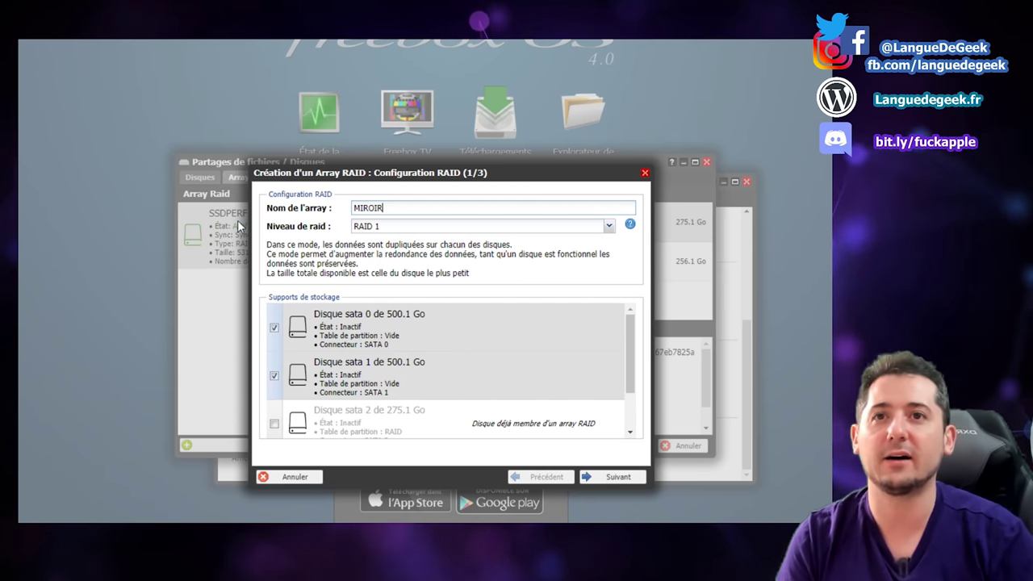
{"action": "left_click", "coordinate": [593, 476]}
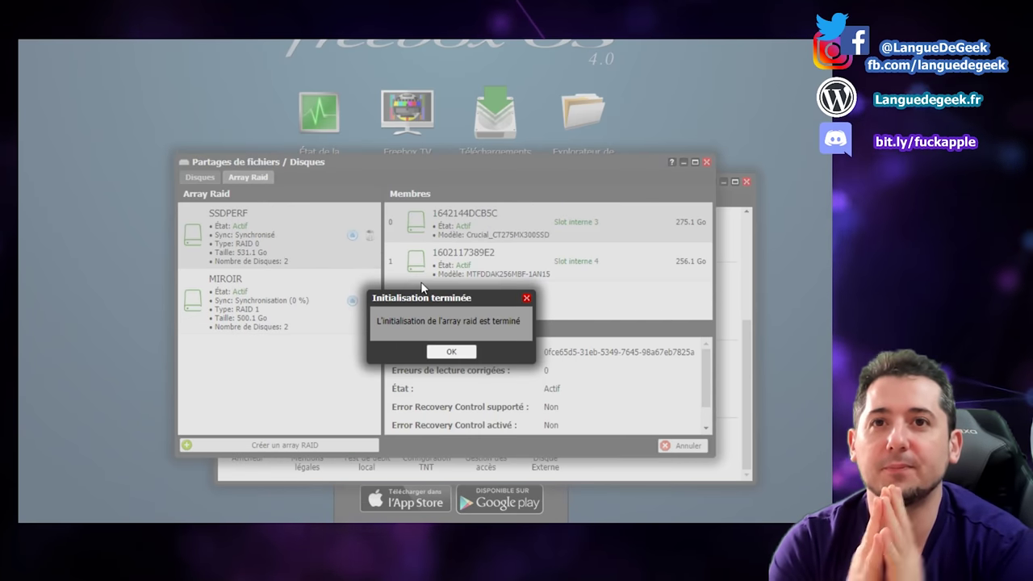
{"action": "left_click", "coordinate": [451, 351]}
Delete the MIROIR array together with its data.
{"action": "left_click", "coordinate": [254, 322]}
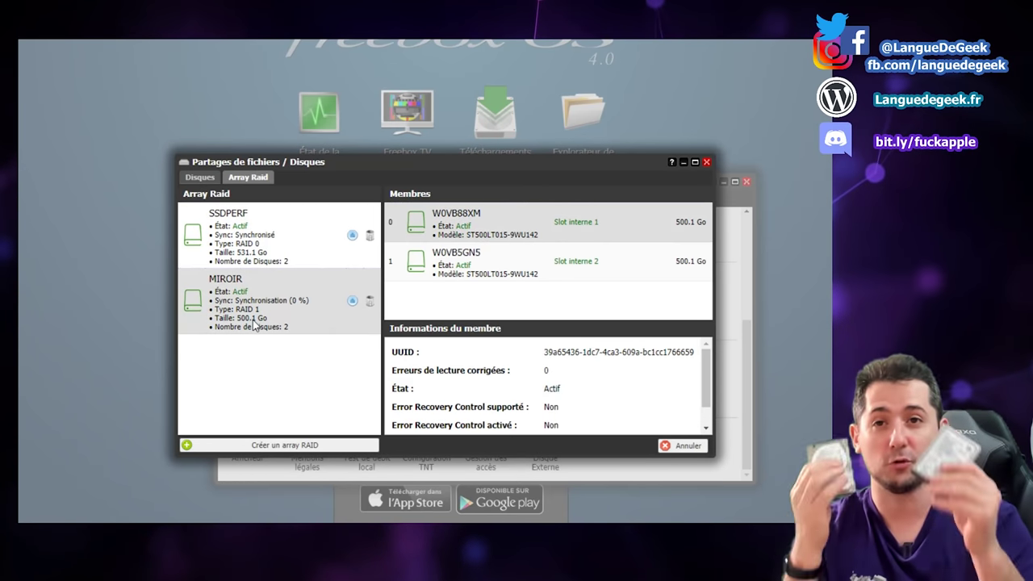
{"action": "left_click", "coordinate": [371, 301]}
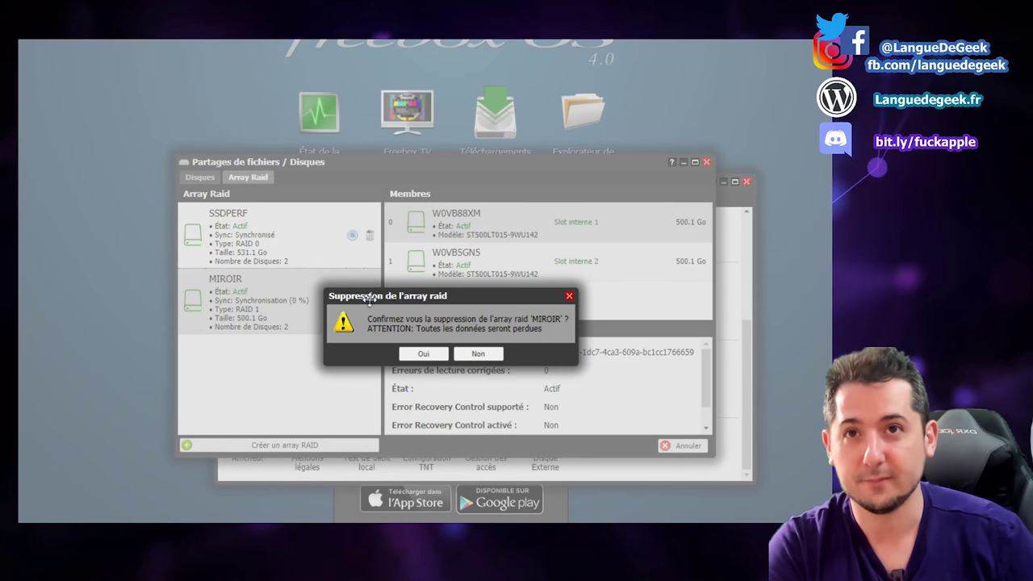
{"action": "left_click", "coordinate": [443, 356]}
{"action": "left_click", "coordinate": [420, 355]}
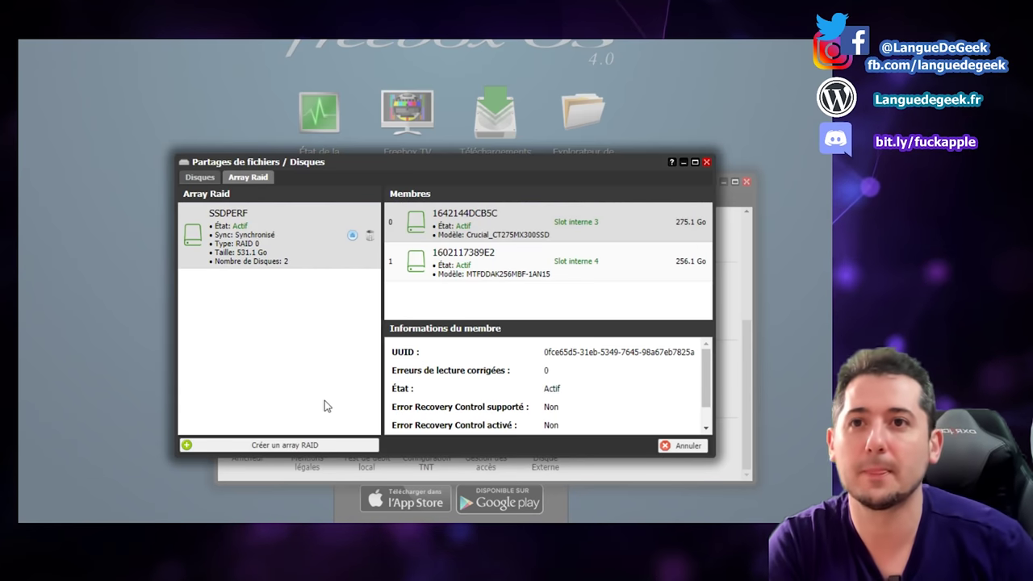
Start creating a RAID array from the SATA 0 and SATA 1 disks with the level set to RAID 0.
{"action": "left_click", "coordinate": [277, 445]}
{"action": "left_click", "coordinate": [274, 328]}
{"action": "left_click", "coordinate": [275, 376]}
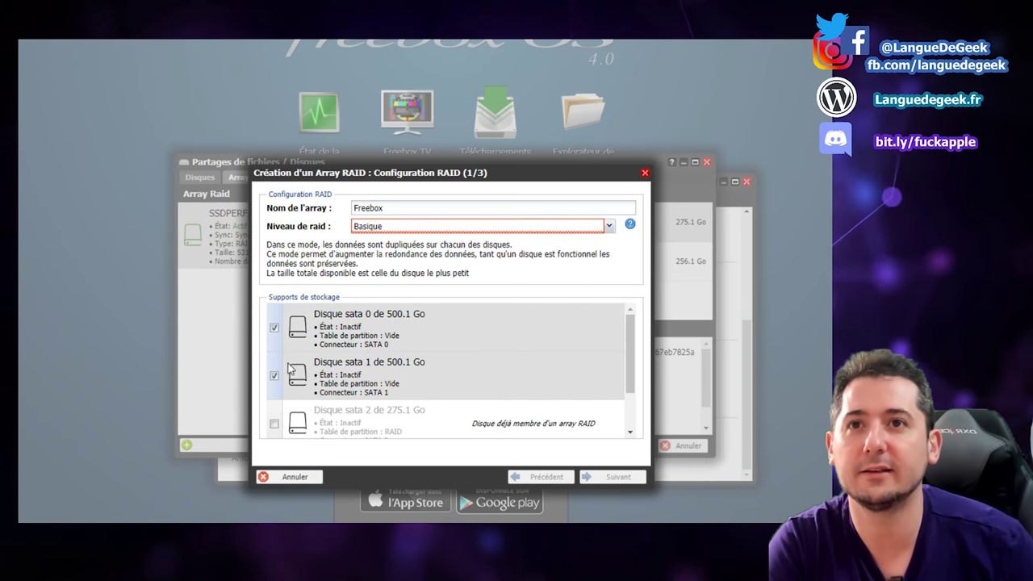
{"action": "left_click", "coordinate": [411, 226]}
{"action": "left_click", "coordinate": [379, 250]}
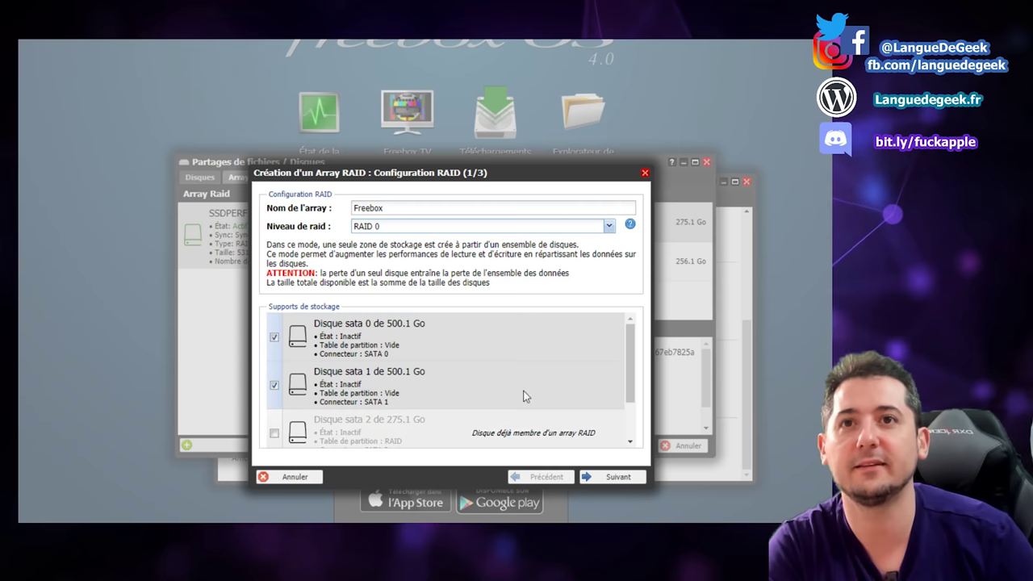
Name the new RAID 0 array DISQUELENT and complete its creation.
{"action": "double_click", "coordinate": [380, 207]}
{"action": "type", "text": "DISQUELE"}
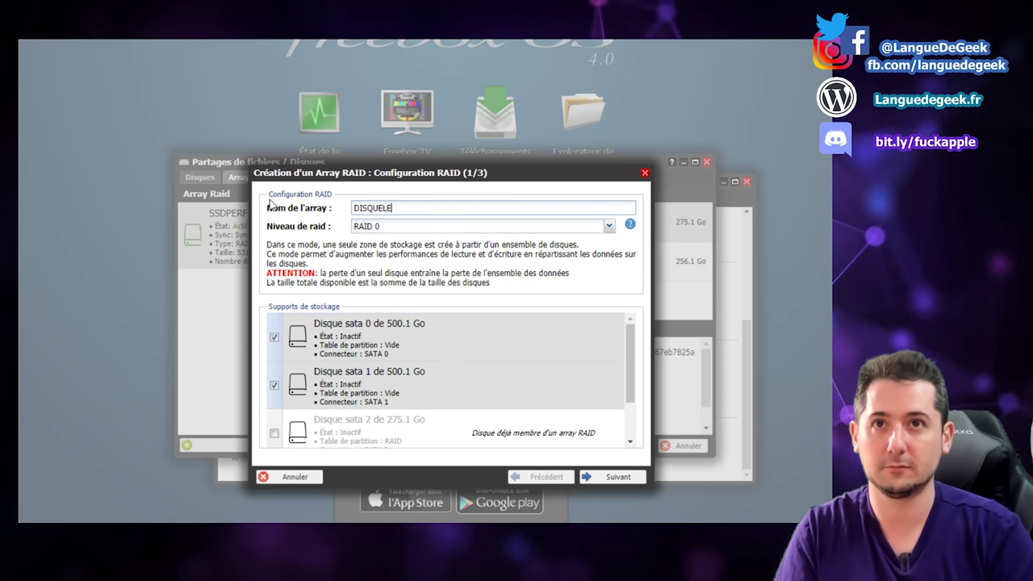
{"action": "type", "text": "RAID"}
{"action": "left_click", "coordinate": [618, 477]}
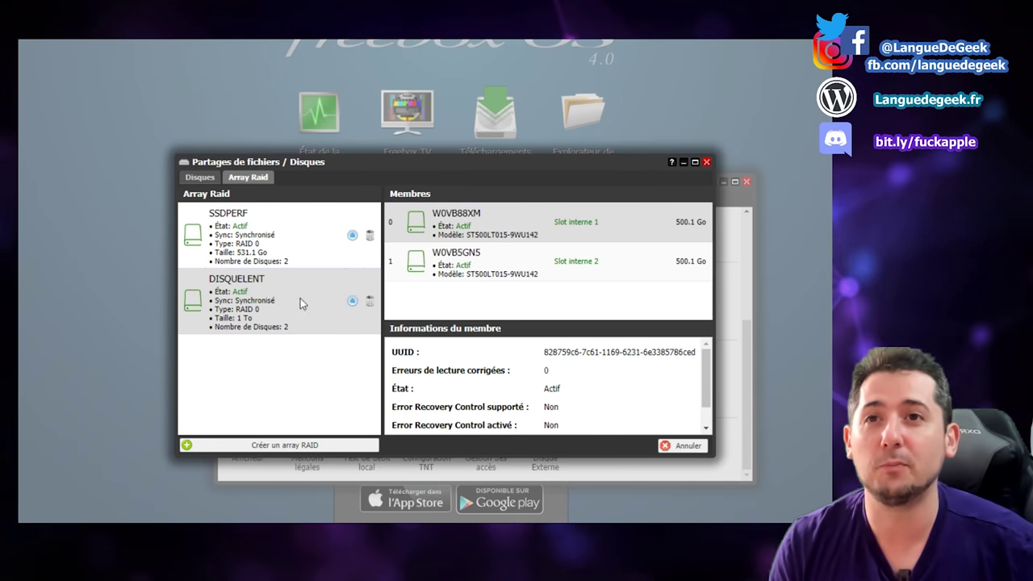
Switch to Windows File Explorer and open the network location \\mafreebox.free.Fr.
{"action": "left_click_drag", "start_coordinate": [353, 164], "coordinate": [490, 129]}
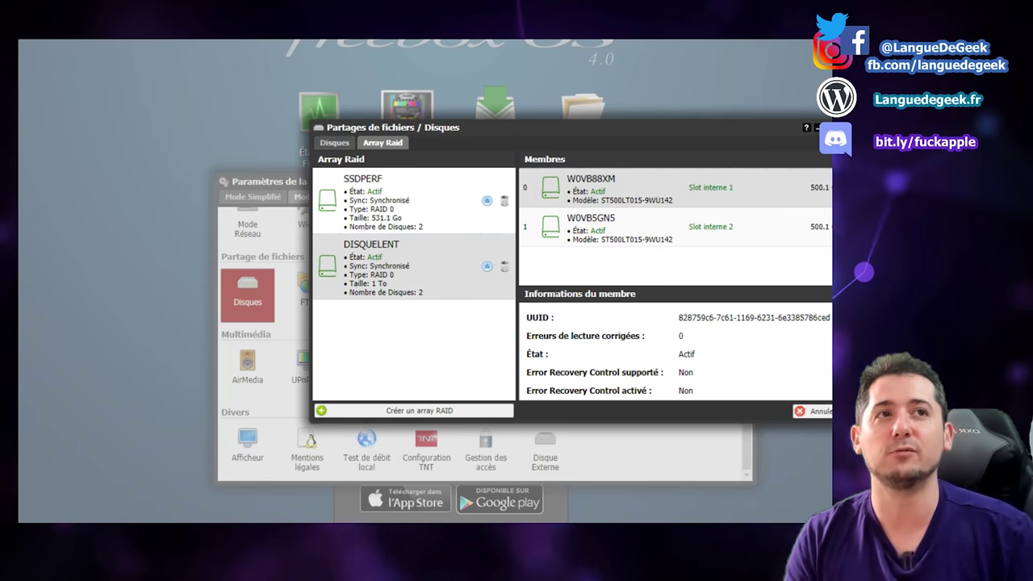
{"action": "key", "text": "alt+Tab"}
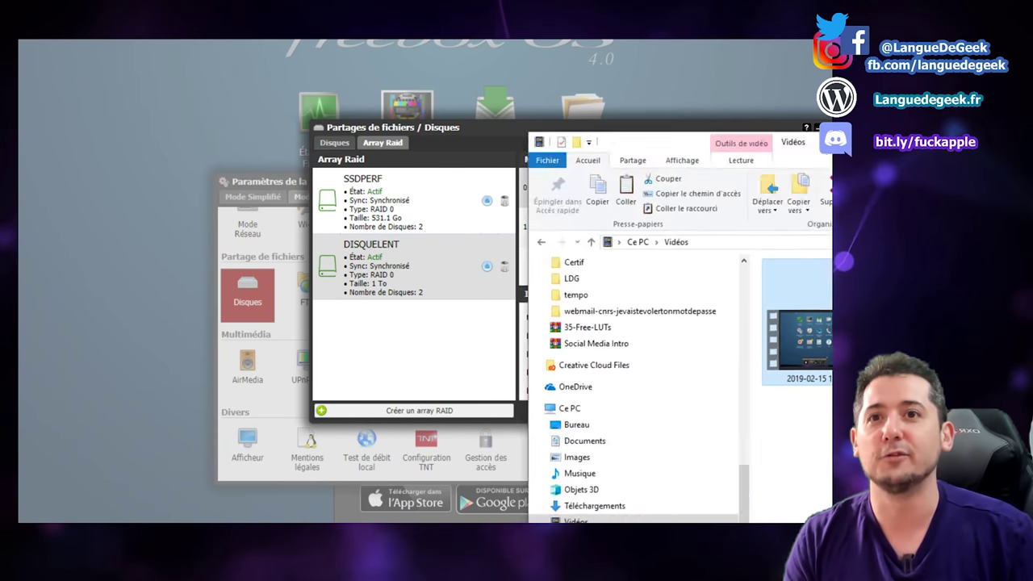
{"action": "left_click", "coordinate": [260, 347]}
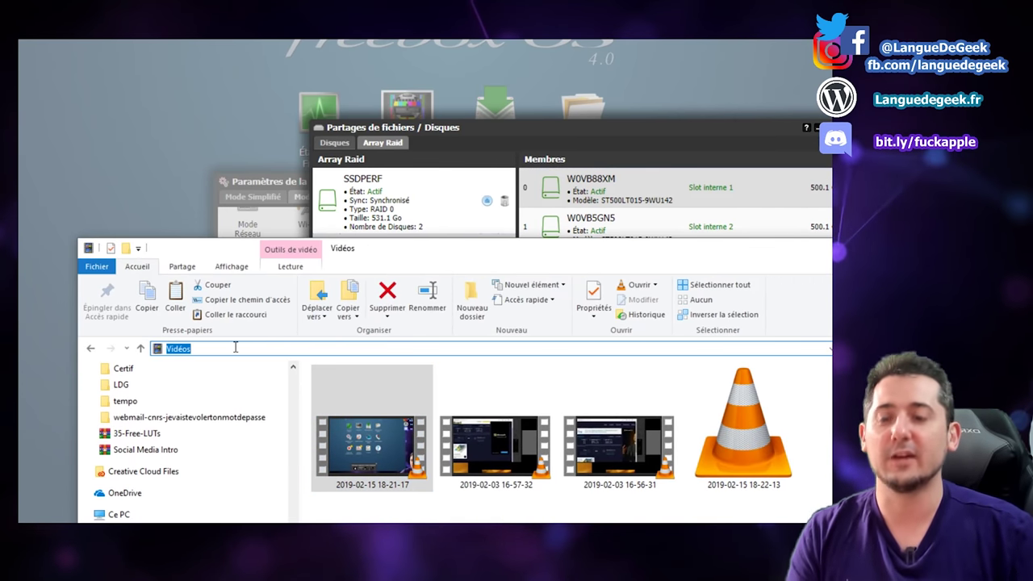
{"action": "type", "text": "\\\\"}
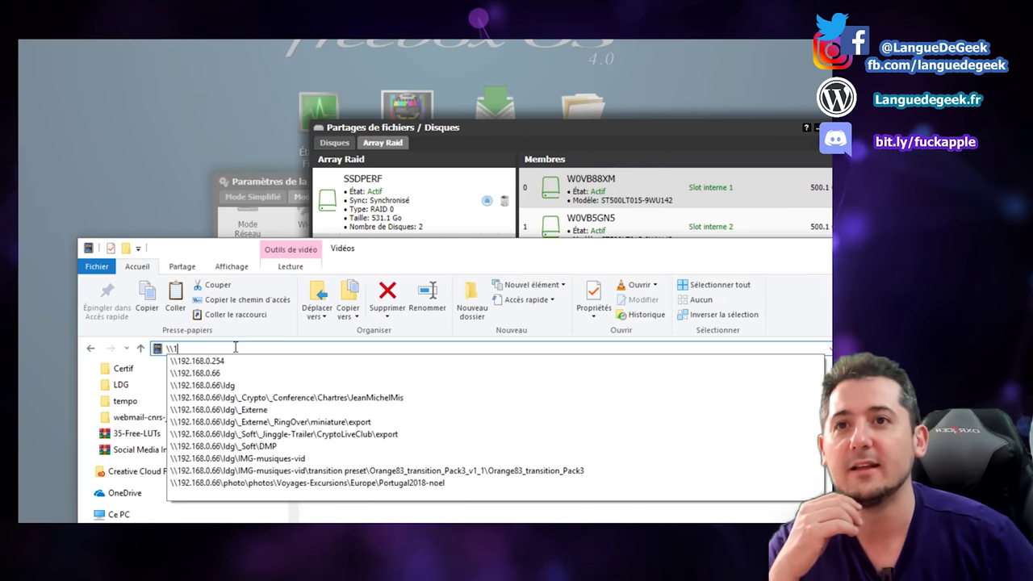
{"action": "type", "text": "mafre"}
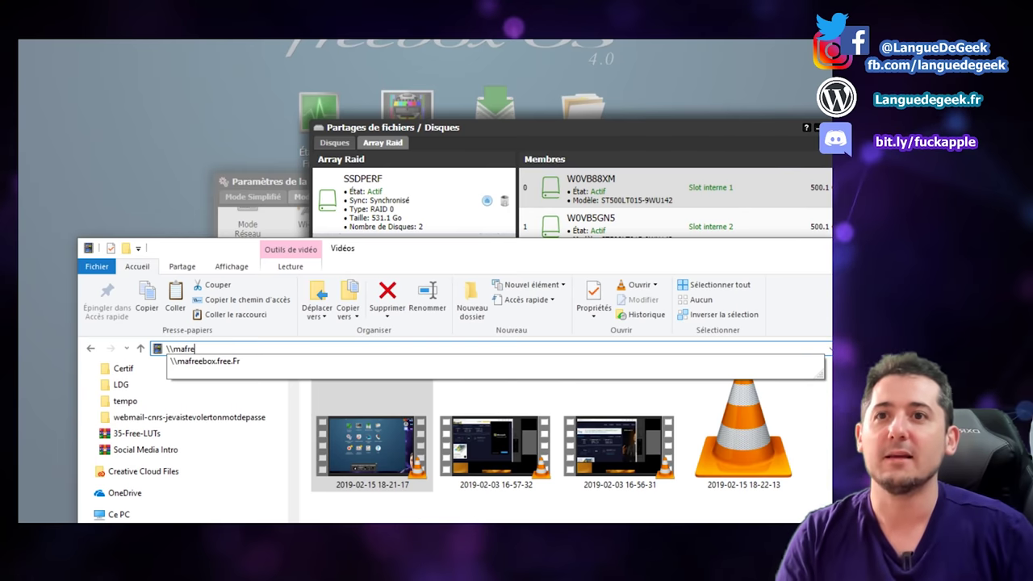
{"action": "key", "text": "Down"}
{"action": "key", "text": "Return"}
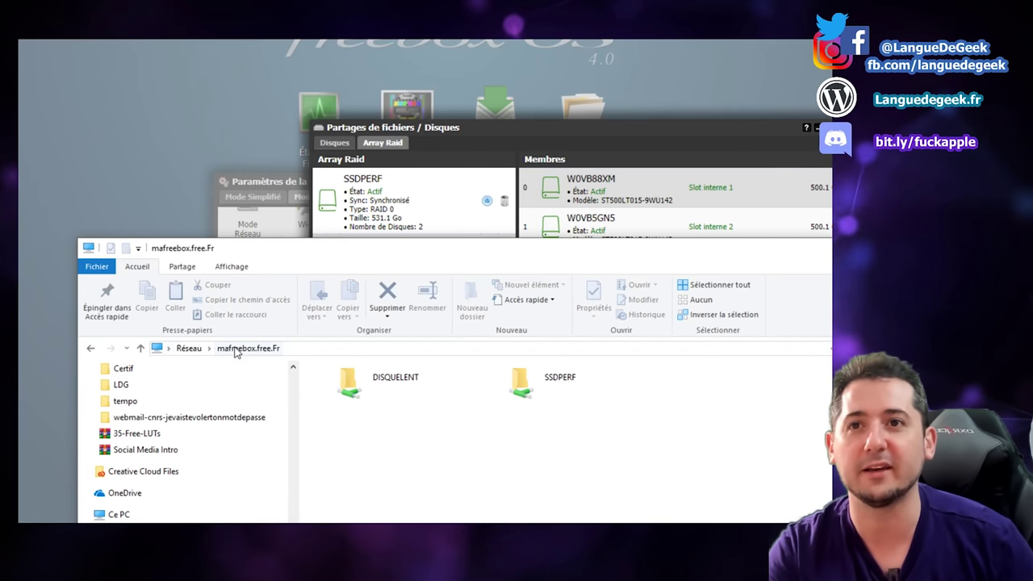
Examine the DISQUELENT and SSDPERF network shares on the Freebox.
{"action": "left_click_drag", "start_coordinate": [625, 440], "coordinate": [436, 386]}
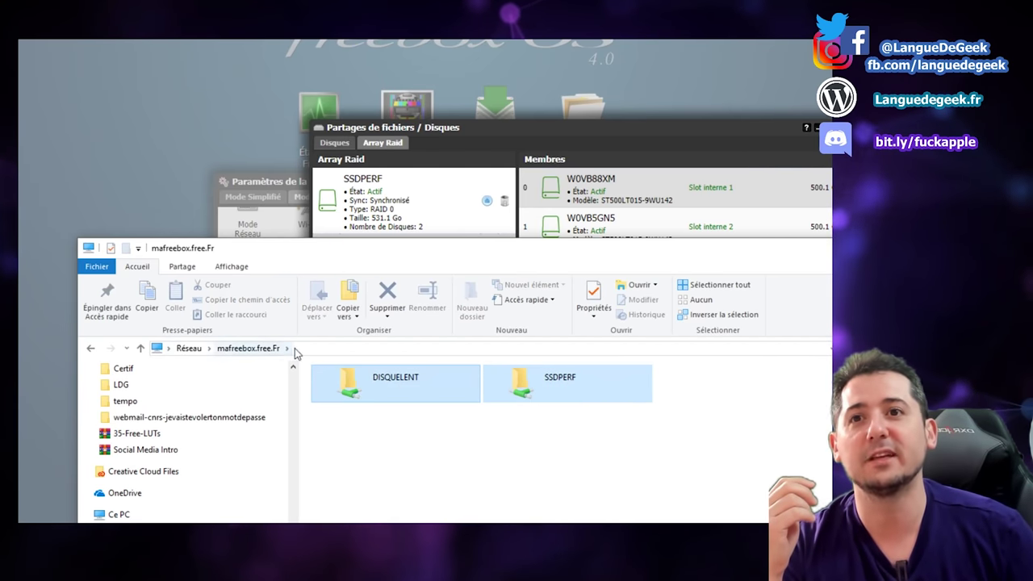
{"action": "left_click_drag", "start_coordinate": [431, 257], "coordinate": [383, 336]}
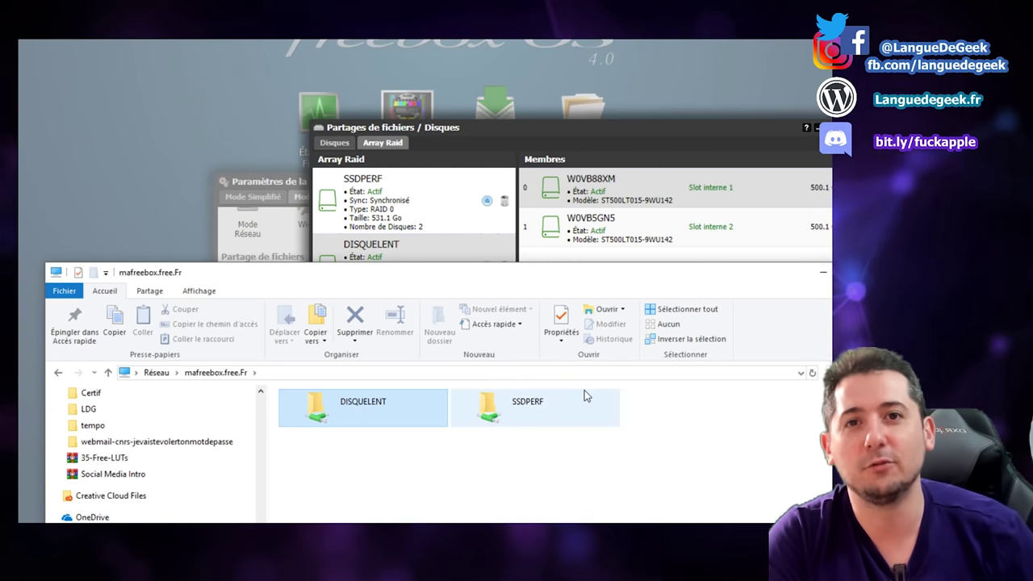
{"action": "left_click", "coordinate": [557, 471]}
{"action": "left_click_drag", "start_coordinate": [547, 280], "coordinate": [528, 299]}
{"action": "left_click", "coordinate": [469, 440]}
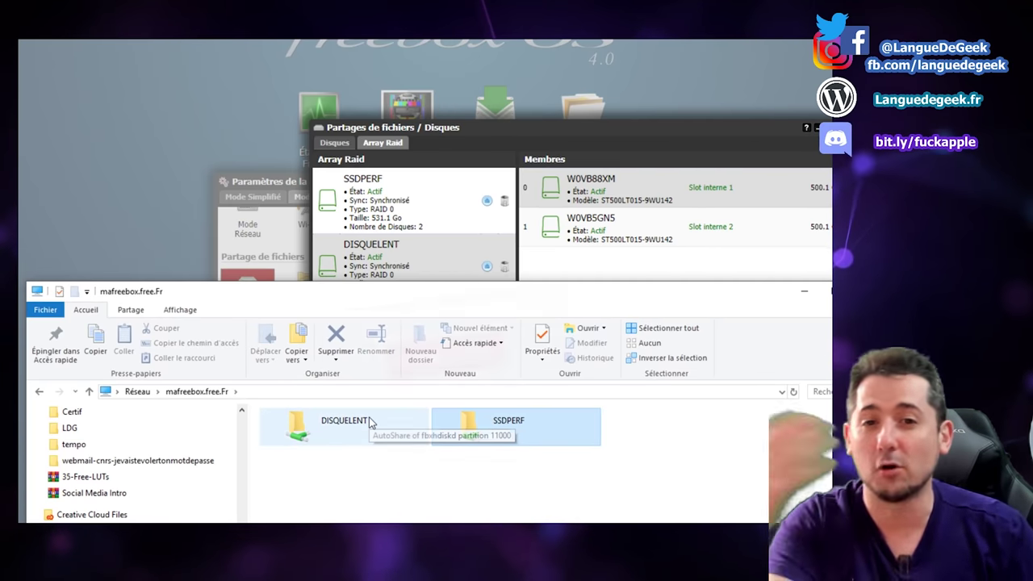
{"action": "left_click", "coordinate": [403, 472]}
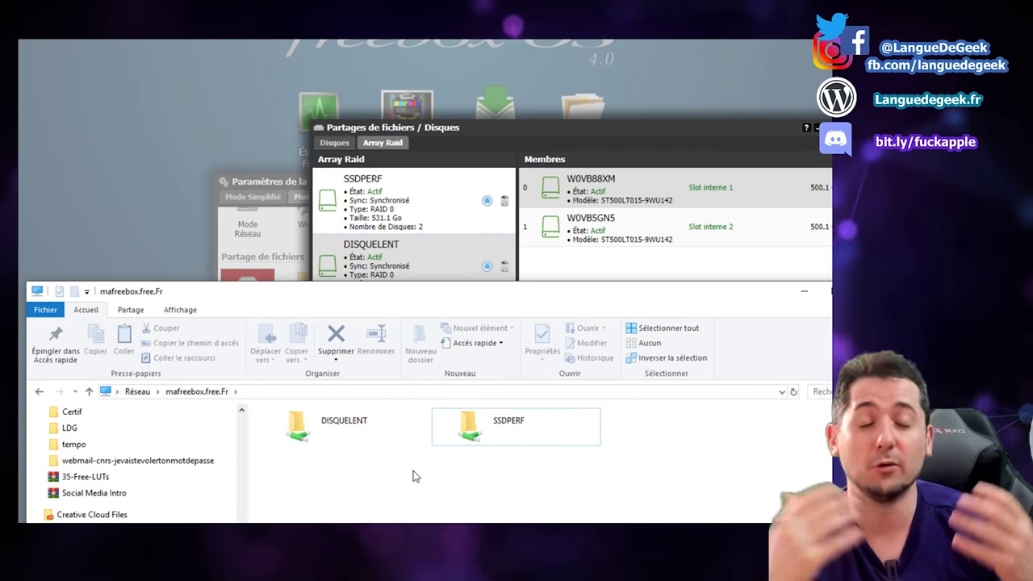
Examine the contents of the DISQUELENT and SSDPERF network shares, switching between the two.
{"action": "left_click", "coordinate": [339, 435]}
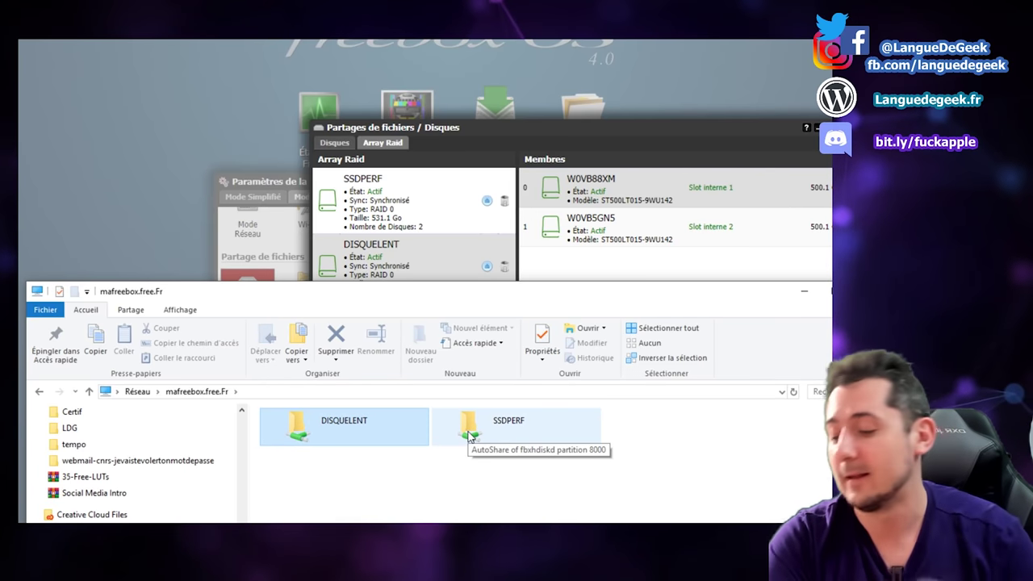
{"action": "left_click", "coordinate": [343, 428]}
{"action": "left_click", "coordinate": [468, 427]}
{"action": "left_click", "coordinate": [357, 426]}
{"action": "left_click", "coordinate": [468, 430]}
{"action": "double_click", "coordinate": [336, 423]}
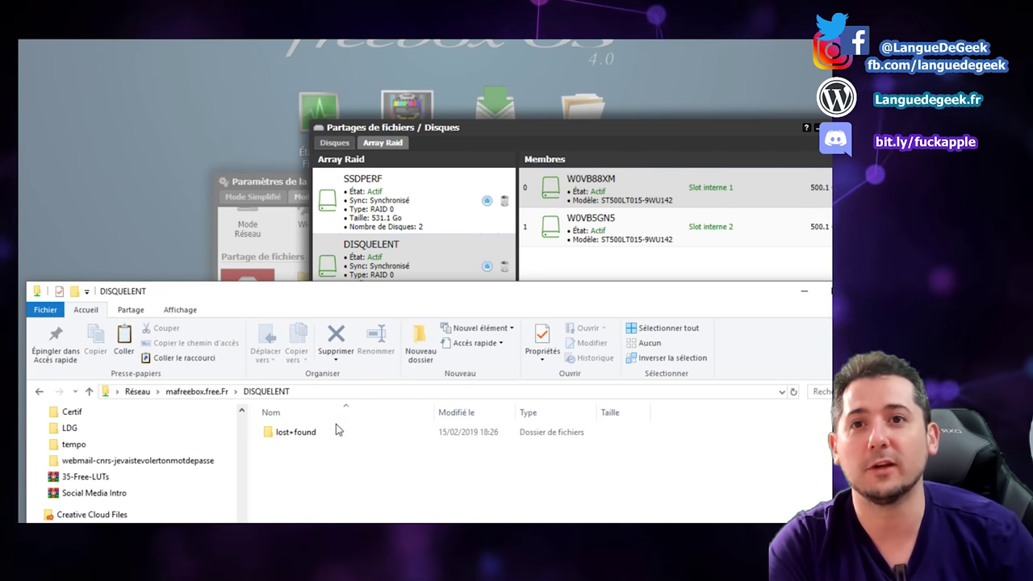
{"action": "key", "text": "alt+Left"}
{"action": "double_click", "coordinate": [545, 433]}
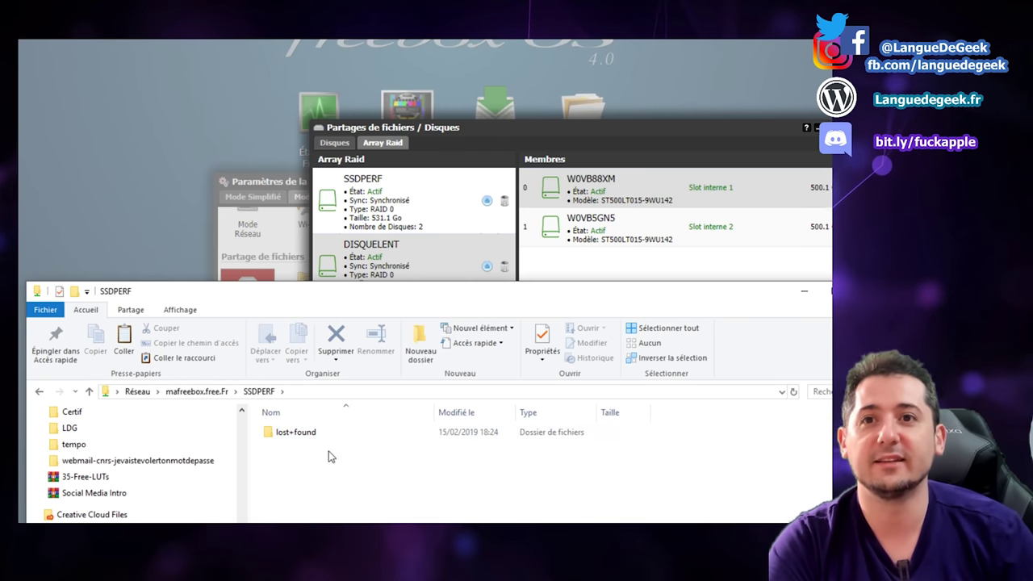
{"action": "key", "text": "alt+Left"}
{"action": "double_click", "coordinate": [329, 430]}
{"action": "left_click", "coordinate": [282, 441]}
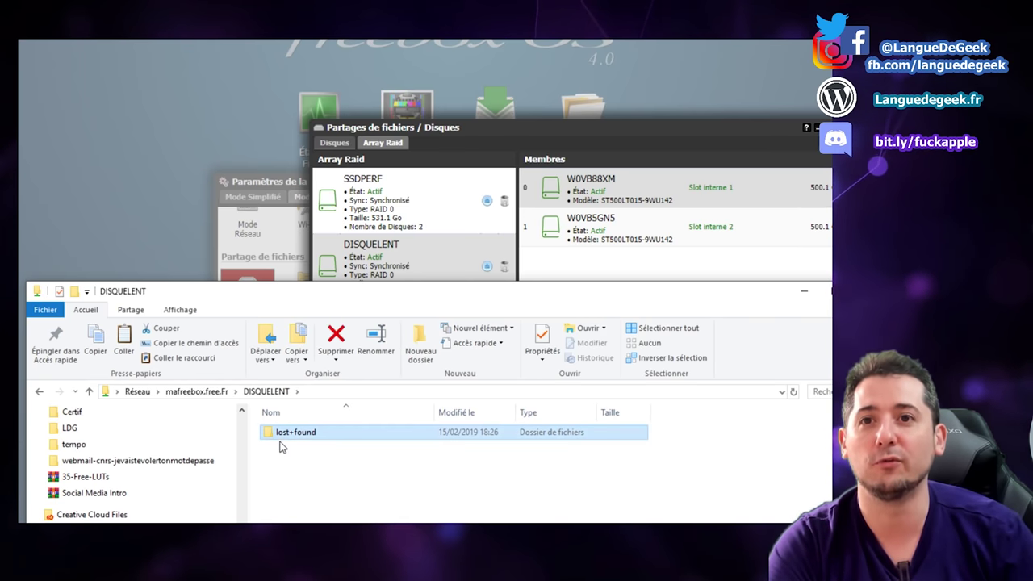
{"action": "key", "text": "alt+Left"}
{"action": "double_click", "coordinate": [313, 432]}
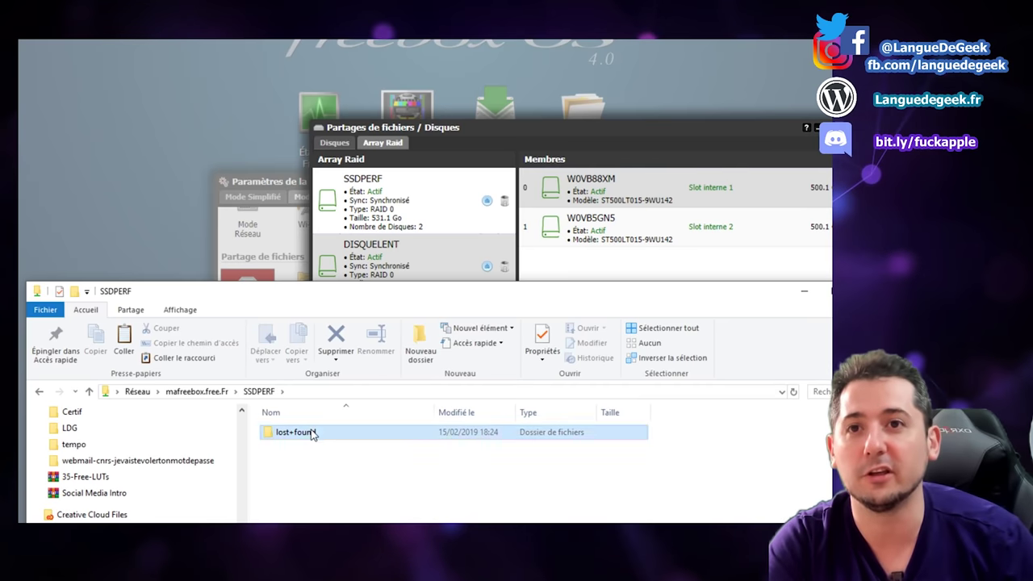
Arrange the SSDPERF share window side by side with the Test copier fichier window.
{"action": "left_click", "coordinate": [589, 336]}
{"action": "left_click_drag", "start_coordinate": [403, 293], "coordinate": [407, 119]}
{"action": "key", "text": "super+Left"}
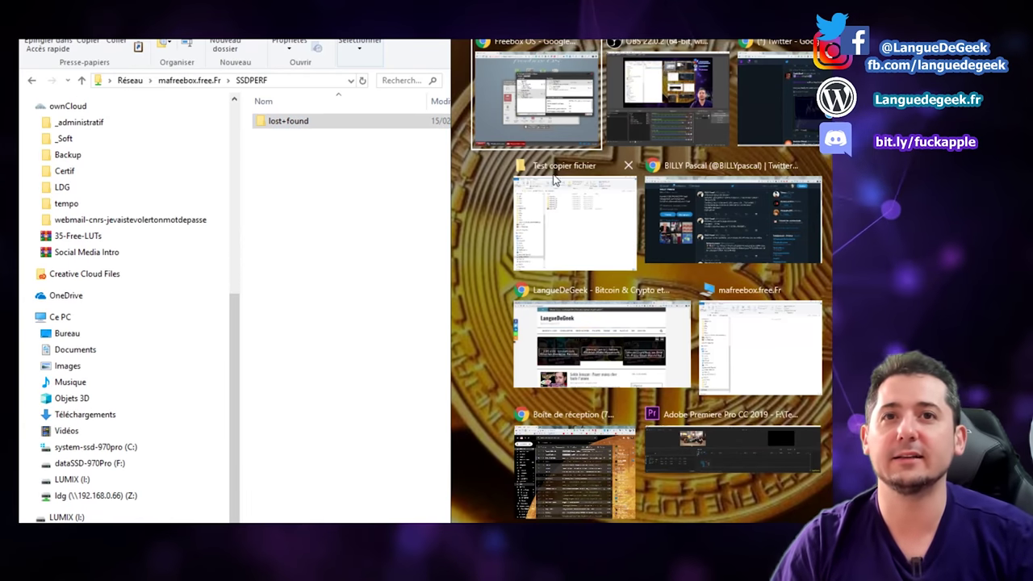
{"action": "left_click", "coordinate": [555, 183]}
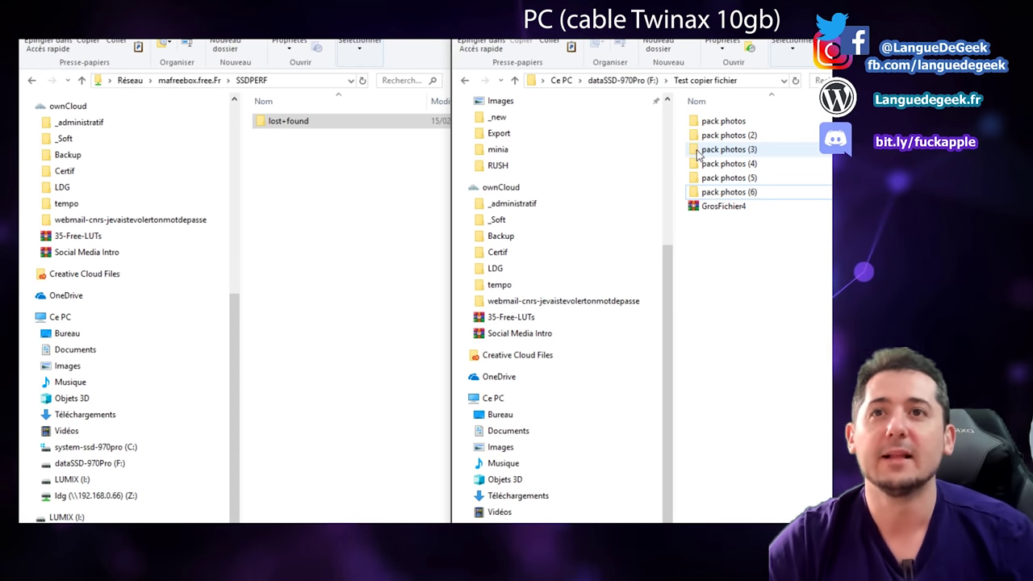
Check the properties of GrosFichier4 and copy it from Test copier fichier to the DISQUELENT share.
{"action": "left_click", "coordinate": [190, 80]}
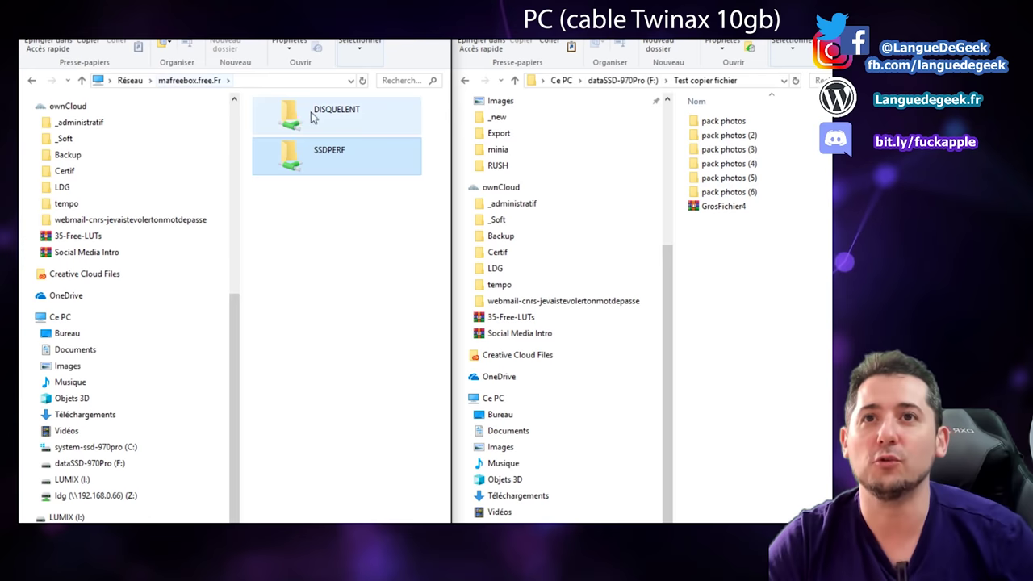
{"action": "double_click", "coordinate": [318, 113]}
{"action": "left_click", "coordinate": [718, 208]}
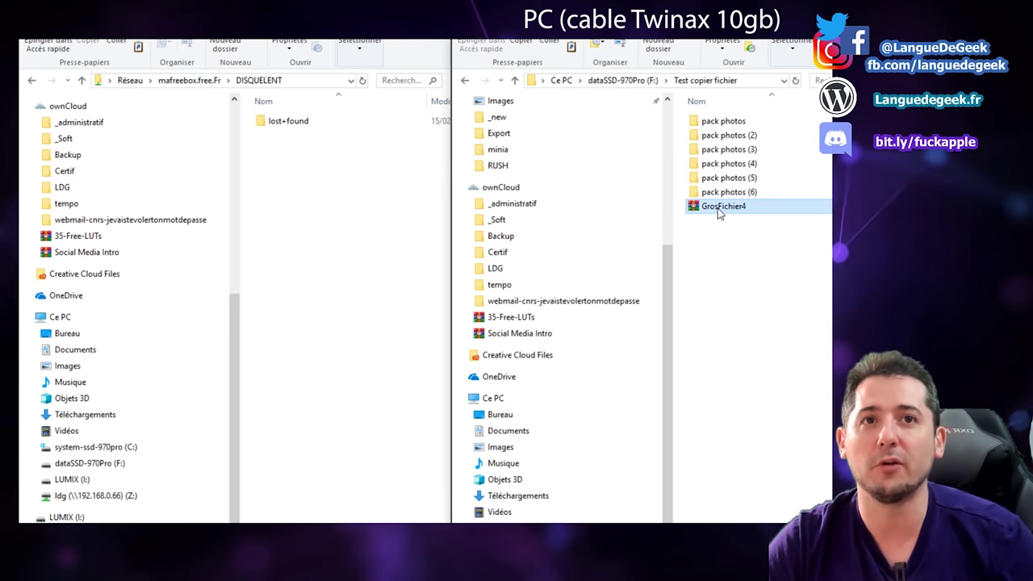
{"action": "right_click", "coordinate": [718, 209]}
{"action": "left_click", "coordinate": [732, 498]}
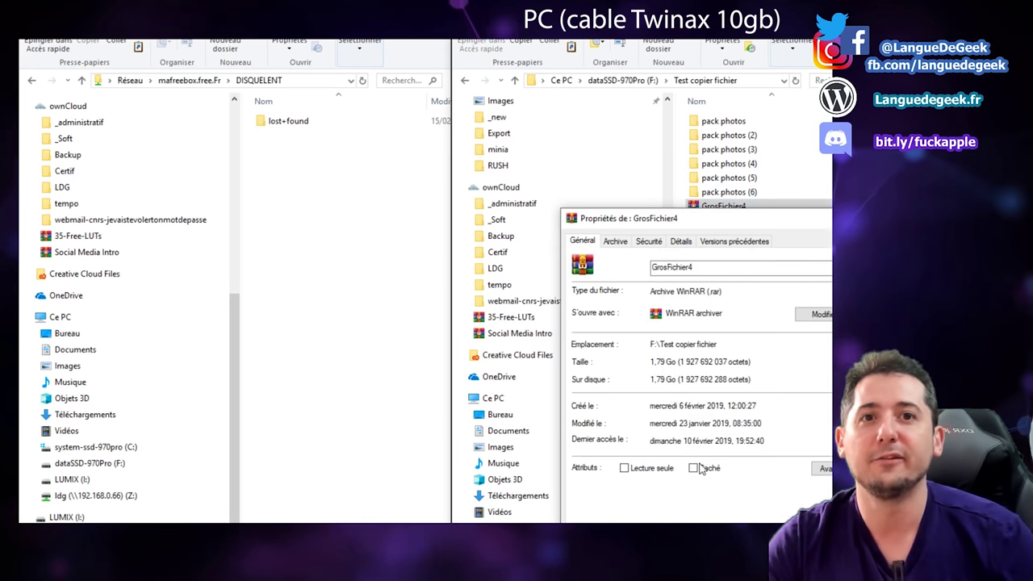
{"action": "key", "text": "Escape"}
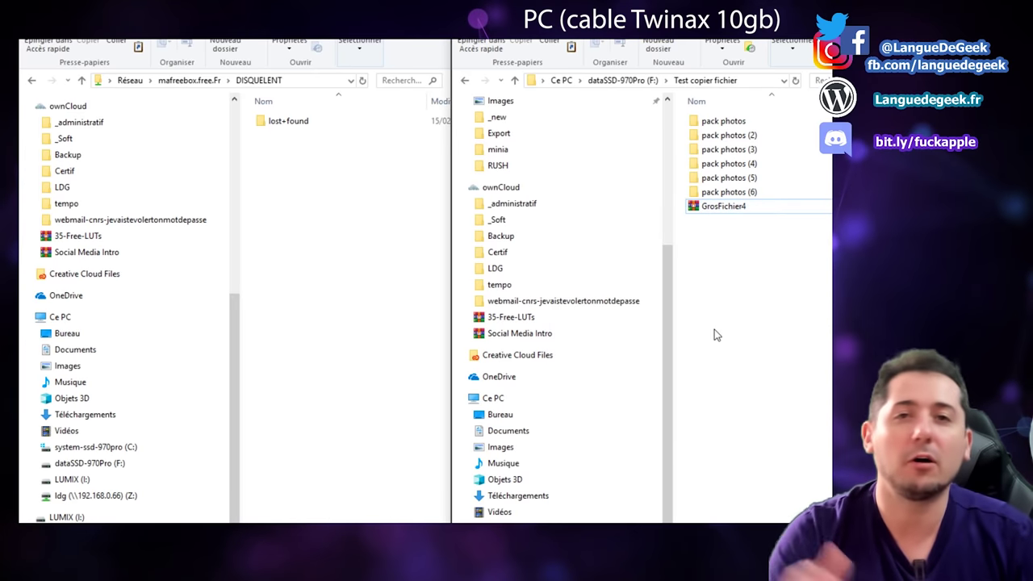
{"action": "left_click_drag", "start_coordinate": [720, 212], "coordinate": [270, 232]}
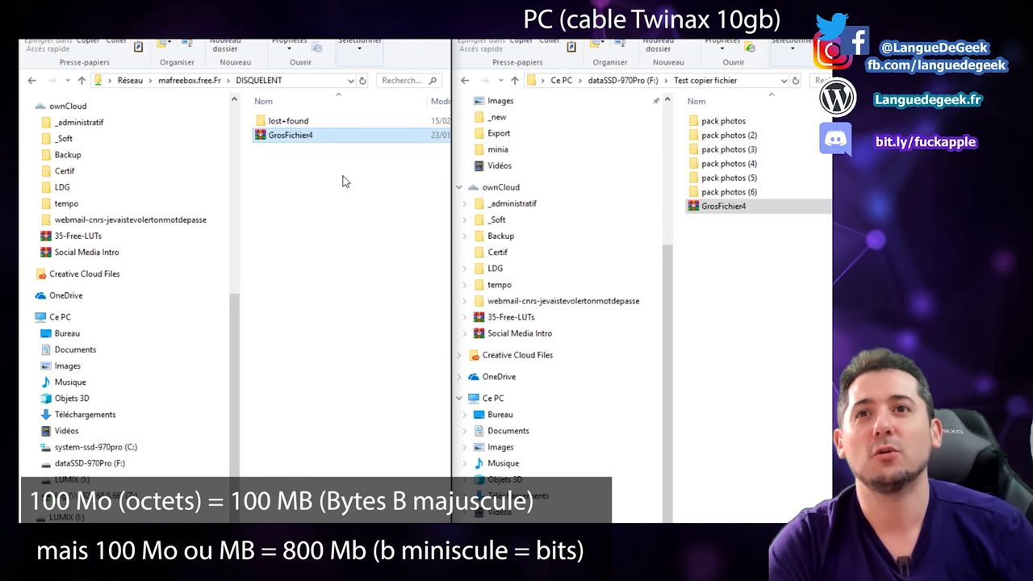
{"action": "left_click", "coordinate": [302, 177]}
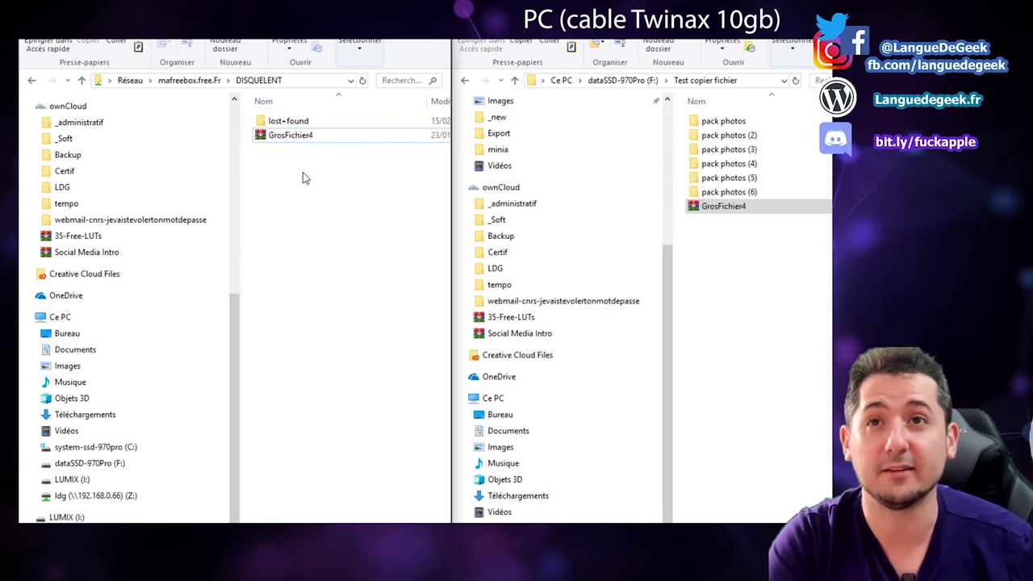
Copy GrosFichier4 from Test copier fichier to the SSDPERF share.
{"action": "left_click", "coordinate": [190, 80]}
{"action": "double_click", "coordinate": [320, 155]}
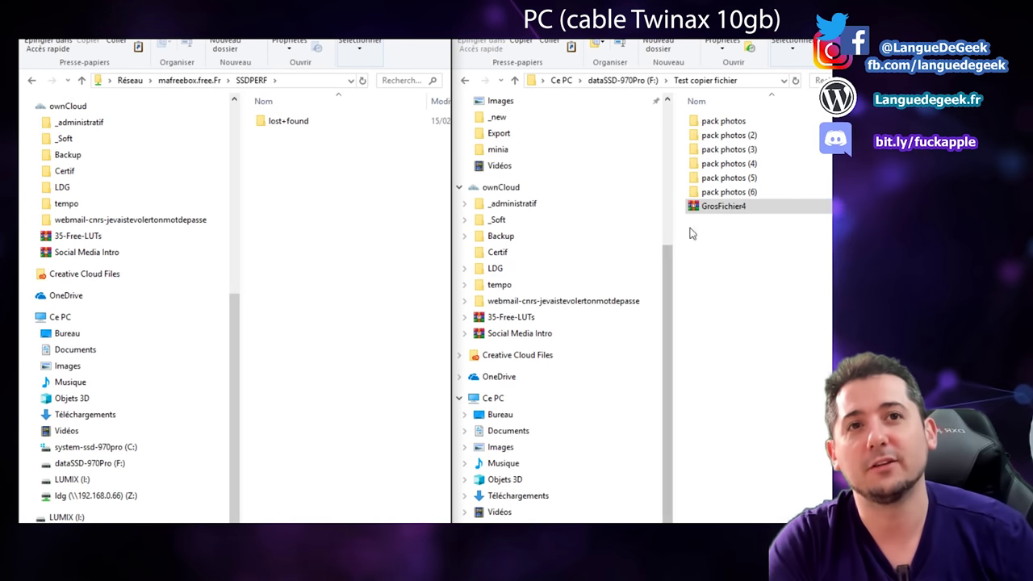
{"action": "left_click", "coordinate": [710, 213]}
{"action": "left_click_drag", "start_coordinate": [708, 209], "coordinate": [339, 321]}
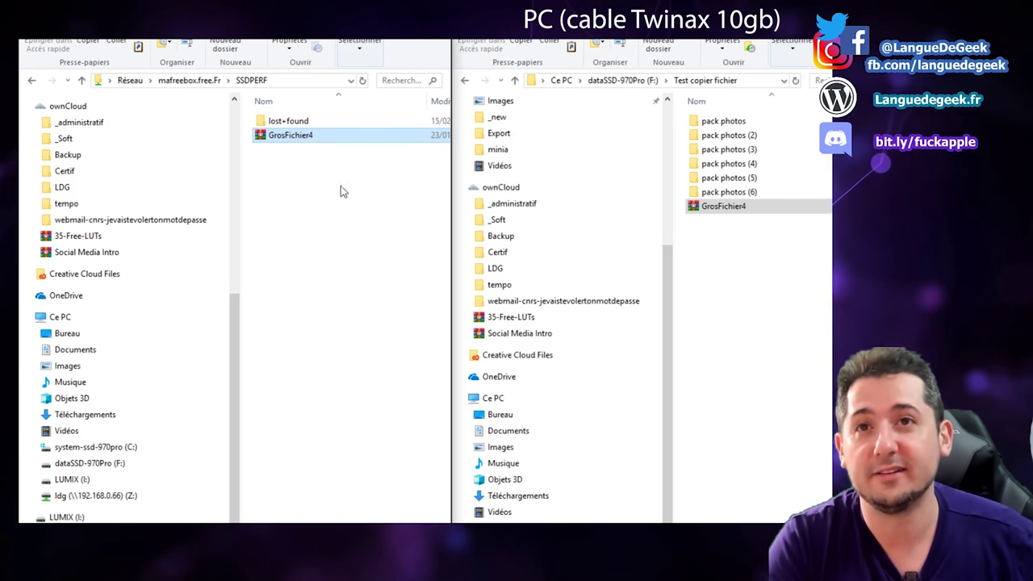
Go back to mafreebox.free.Fr in the network window and to the root of dataSSD-970Pro (F:) in the local window.
{"action": "key", "text": "alt+Up"}
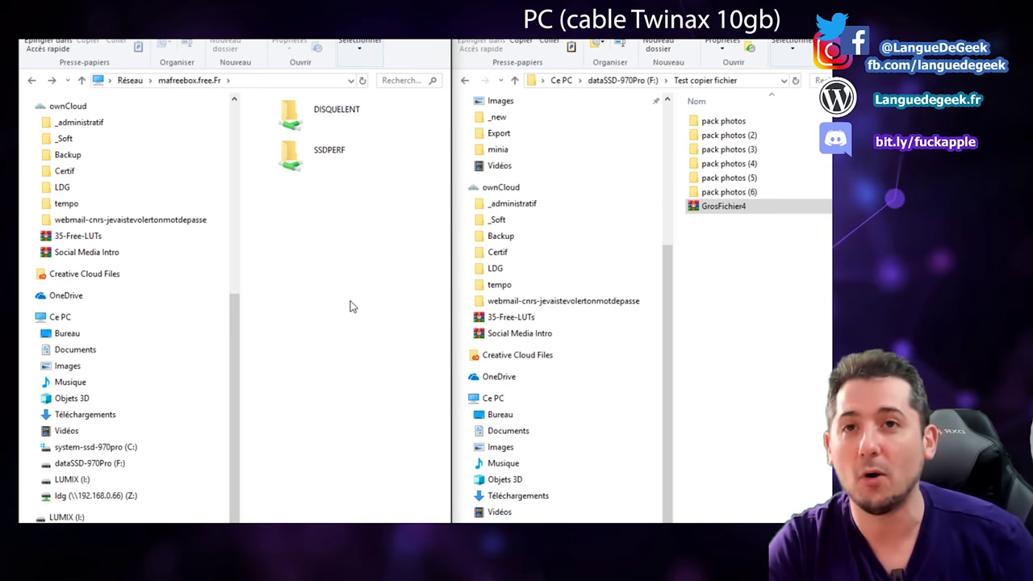
{"action": "left_click", "coordinate": [742, 288]}
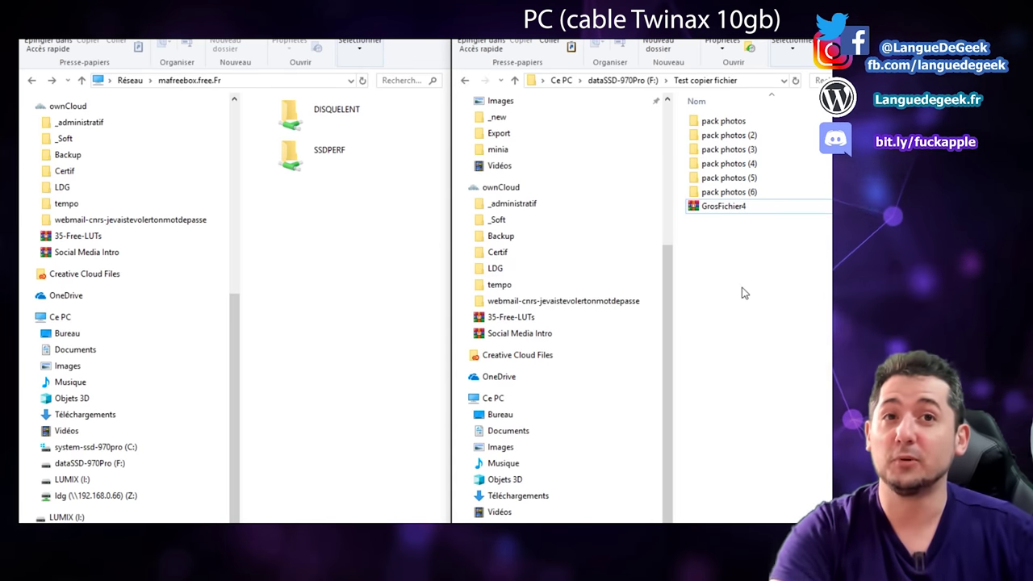
{"action": "key", "text": "alt+Up"}
{"action": "left_click", "coordinate": [740, 269]}
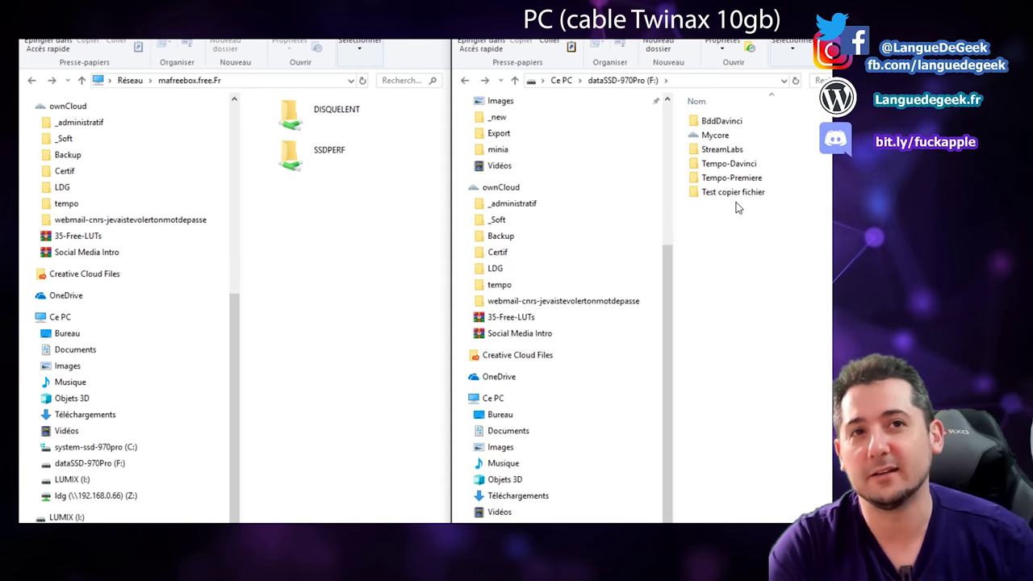
{"action": "mouse_move", "coordinate": [738, 200]}
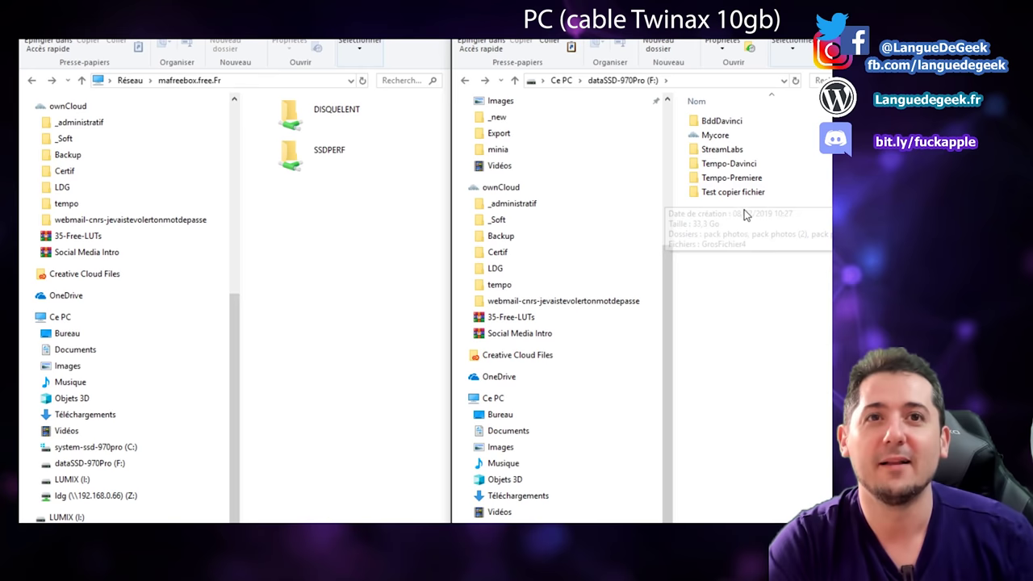
Copy GrosFichier4 from the DISQUELENT share to the root of dataSSD-970Pro (F:), accepting the security warning.
{"action": "double_click", "coordinate": [339, 126]}
{"action": "left_click", "coordinate": [311, 142]}
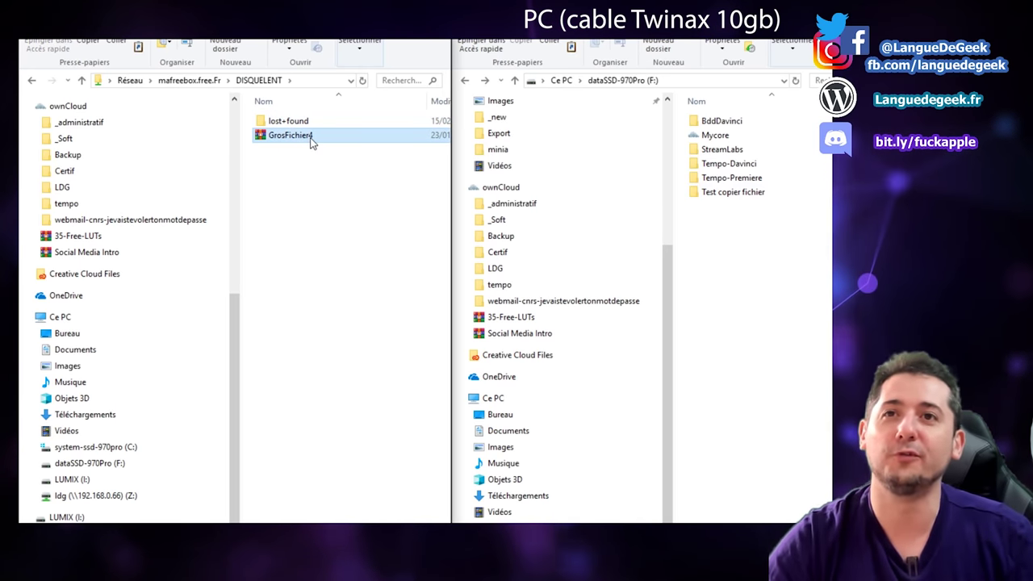
{"action": "left_click", "coordinate": [311, 142]}
{"action": "left_click", "coordinate": [312, 137]}
{"action": "left_click", "coordinate": [553, 201]}
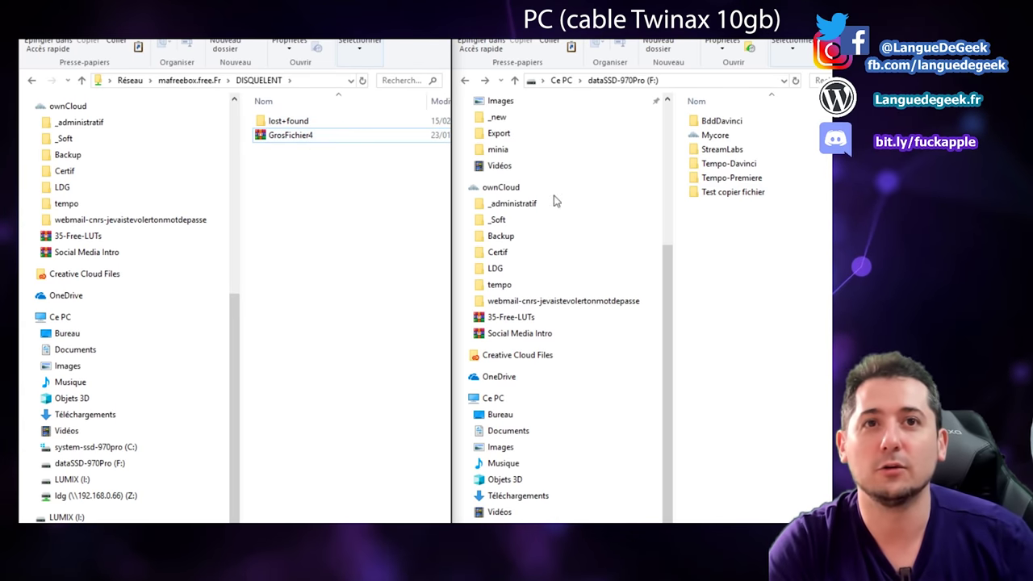
{"action": "left_click_drag", "start_coordinate": [290, 135], "coordinate": [796, 300]}
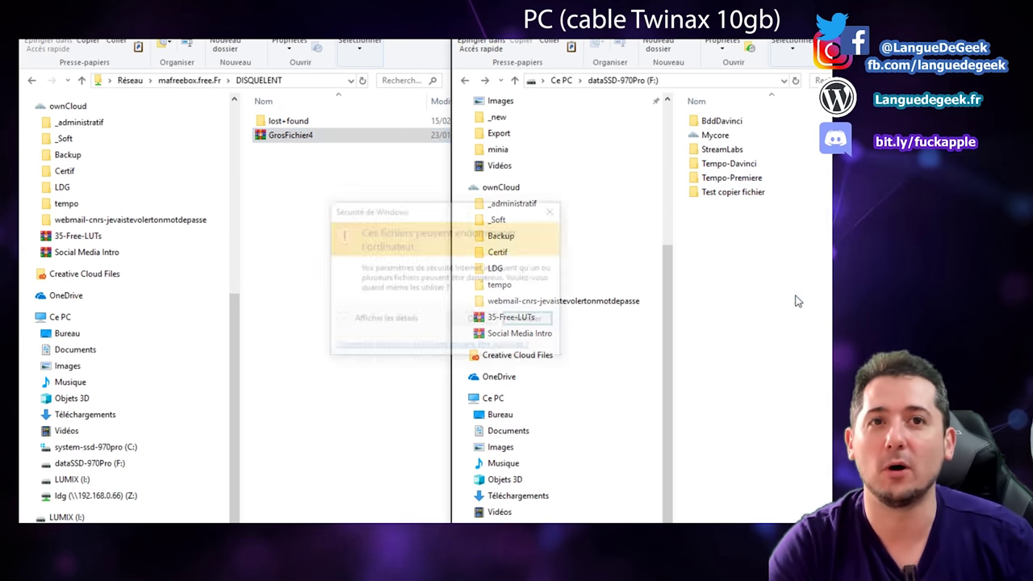
{"action": "left_click", "coordinate": [476, 319]}
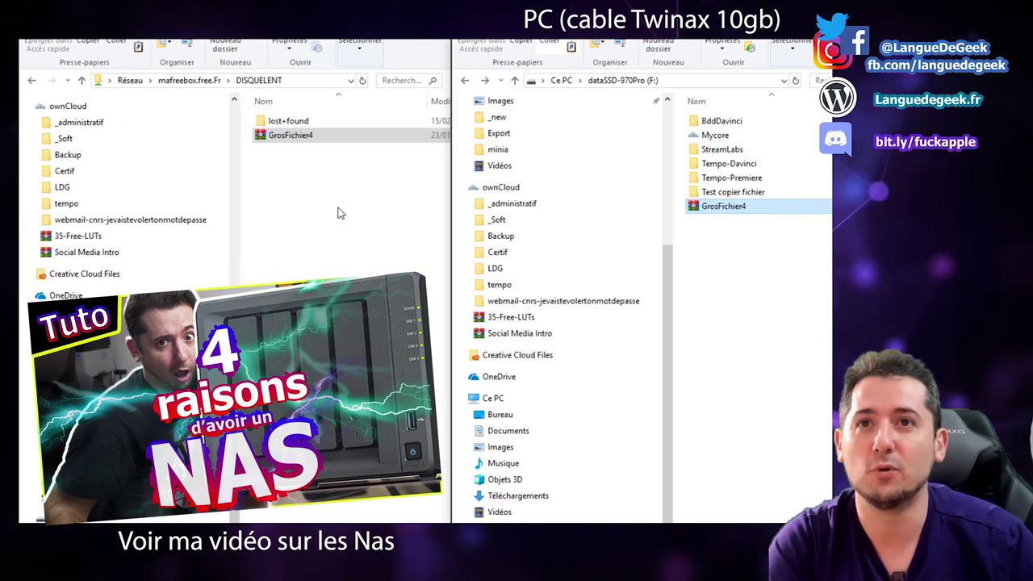
{"action": "left_click", "coordinate": [339, 213]}
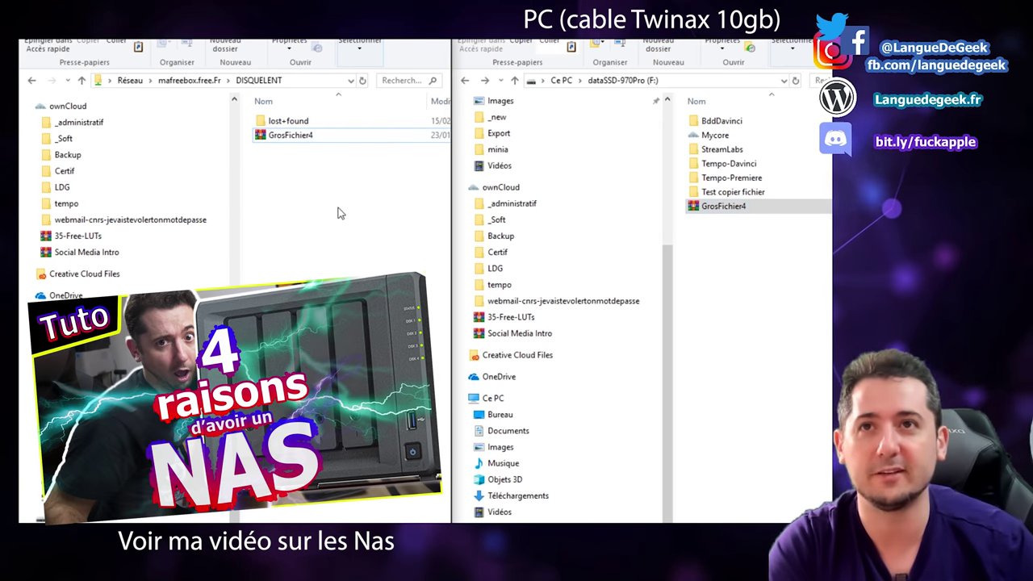
Open the SSDPERF share and delete the GrosFichier4 copy from the root of dataSSD-970Pro (F:).
{"action": "left_click", "coordinate": [222, 84]}
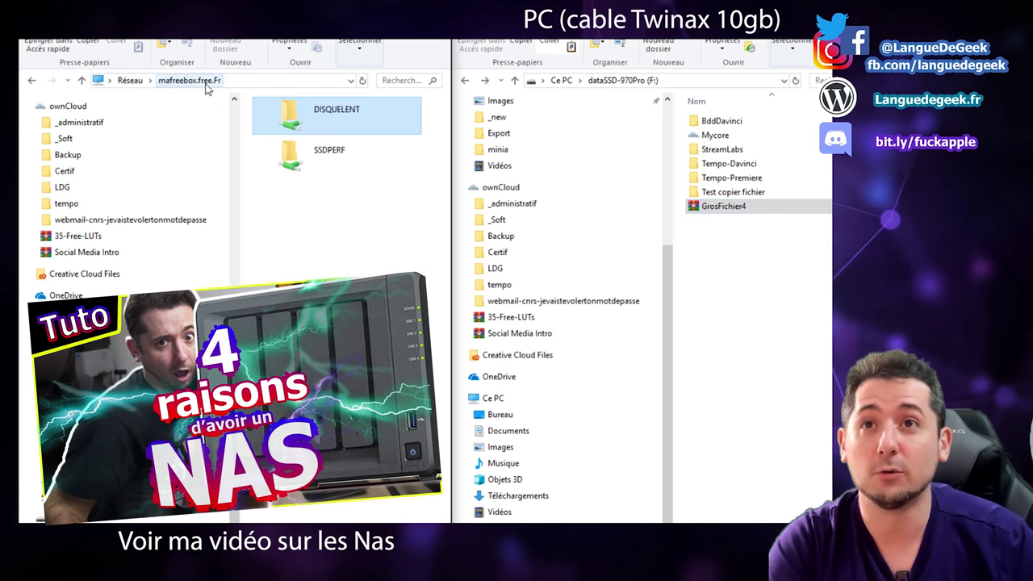
{"action": "double_click", "coordinate": [298, 155]}
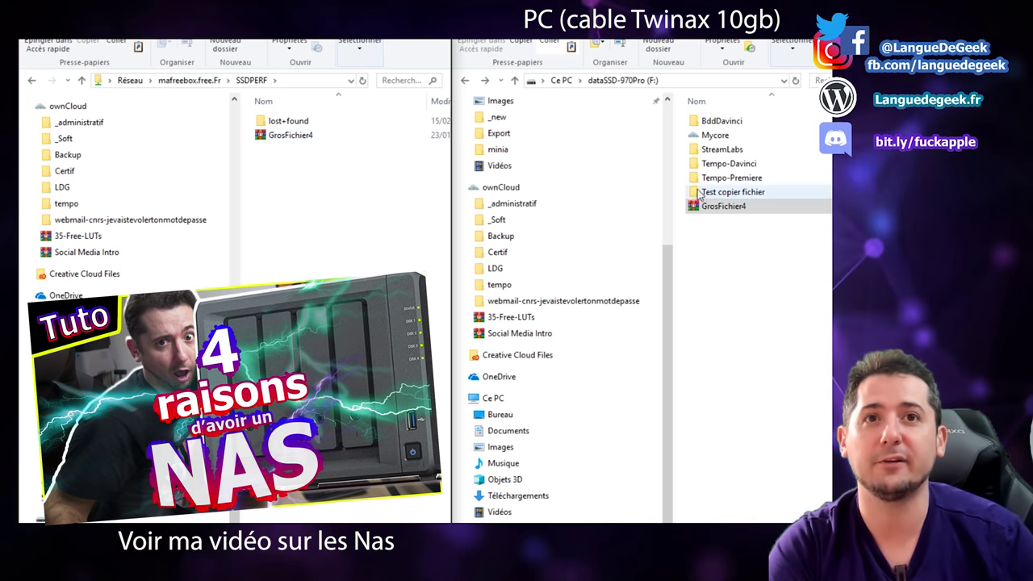
{"action": "left_click", "coordinate": [718, 210]}
{"action": "key", "text": "Delete"}
{"action": "key", "text": "Return"}
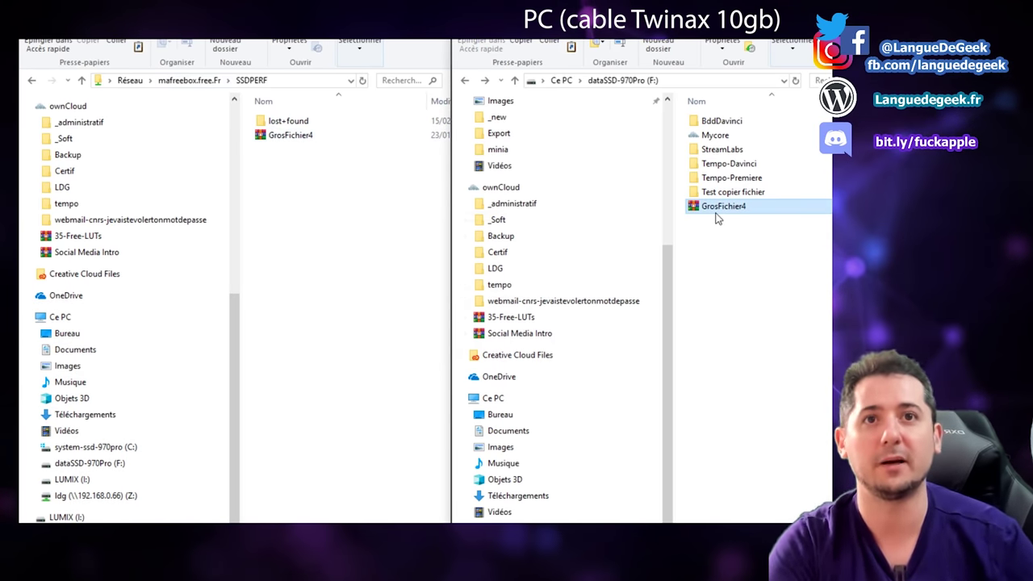
Copy GrosFichier4 from the SSDPERF share to the root of dataSSD-970Pro (F:), accepting the security warning.
{"action": "left_click", "coordinate": [303, 137]}
{"action": "left_click_drag", "start_coordinate": [290, 137], "coordinate": [774, 284]}
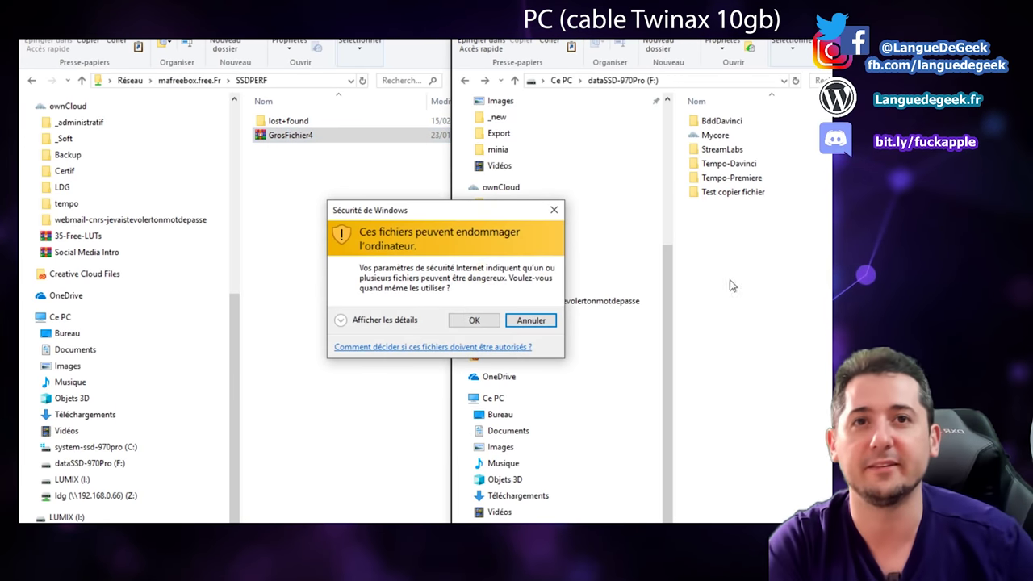
{"action": "left_click", "coordinate": [474, 319]}
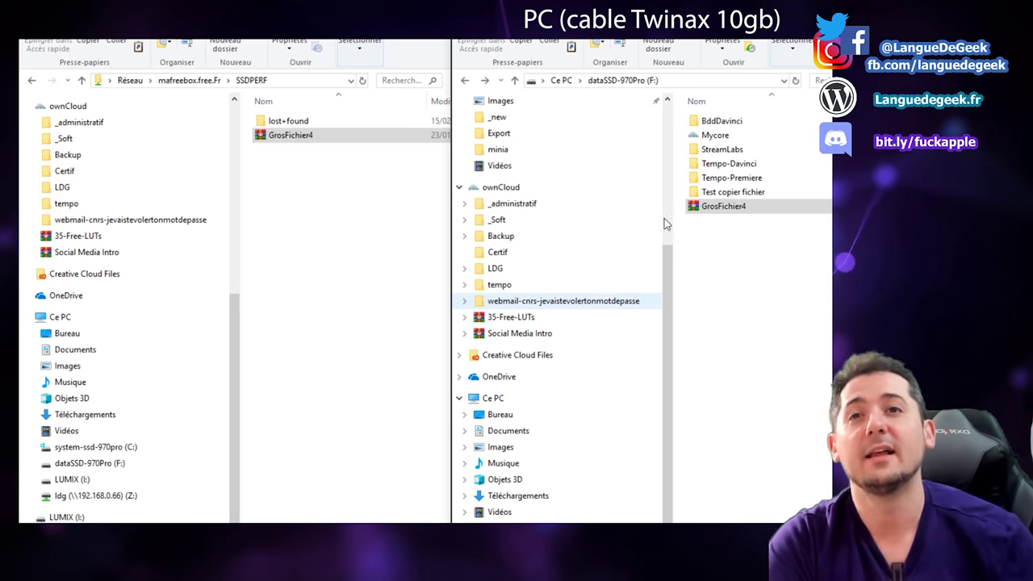
Switch to the Freebox OS browser window and select the SSDPERF array.
{"action": "mouse_move", "coordinate": [162, 524]}
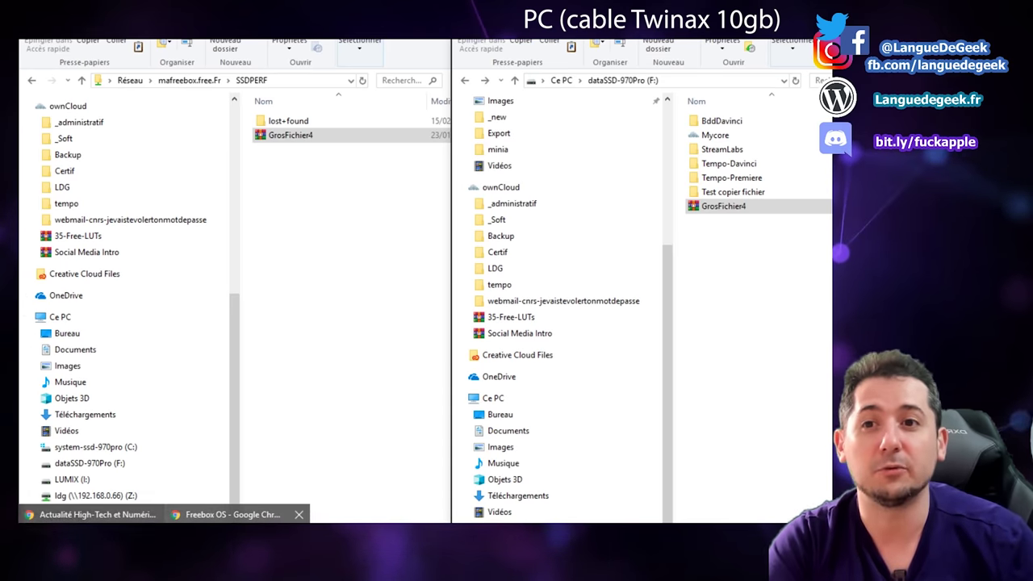
{"action": "left_click", "coordinate": [226, 514]}
{"action": "left_click", "coordinate": [456, 206]}
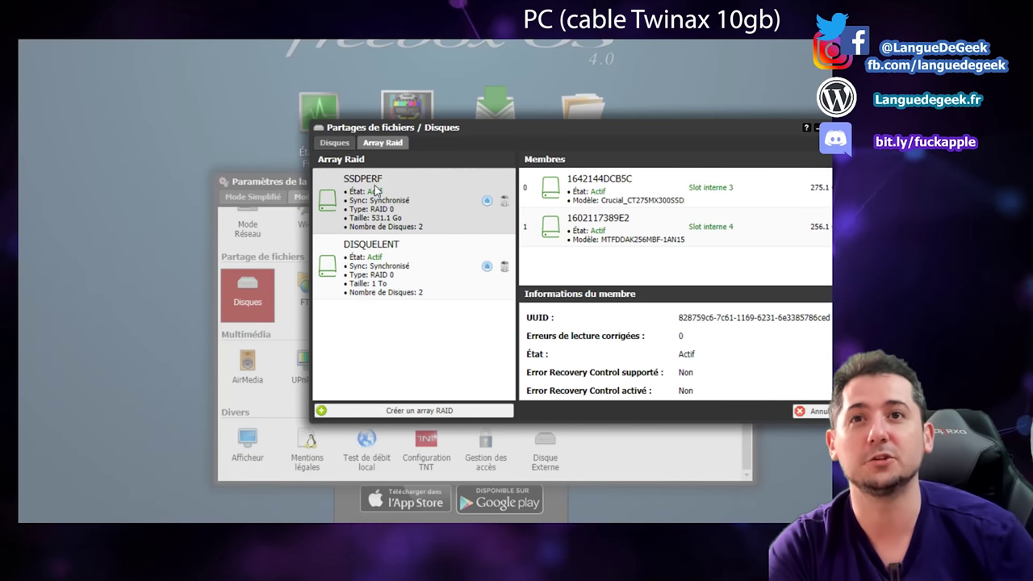
Stop the SSDPERF array and delete it, confirming the loss of all its data.
{"action": "left_click", "coordinate": [504, 200]}
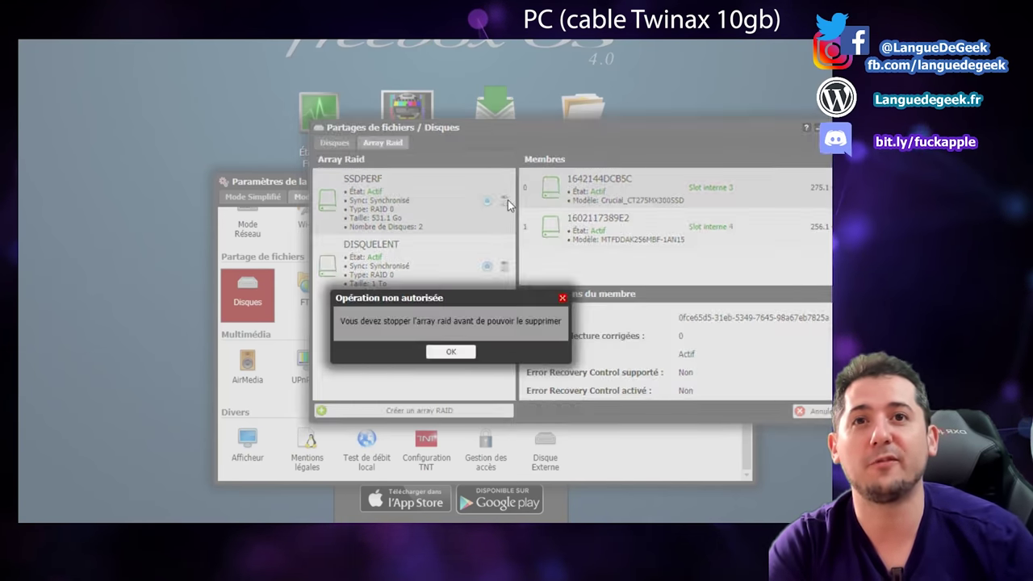
{"action": "left_click", "coordinate": [449, 350]}
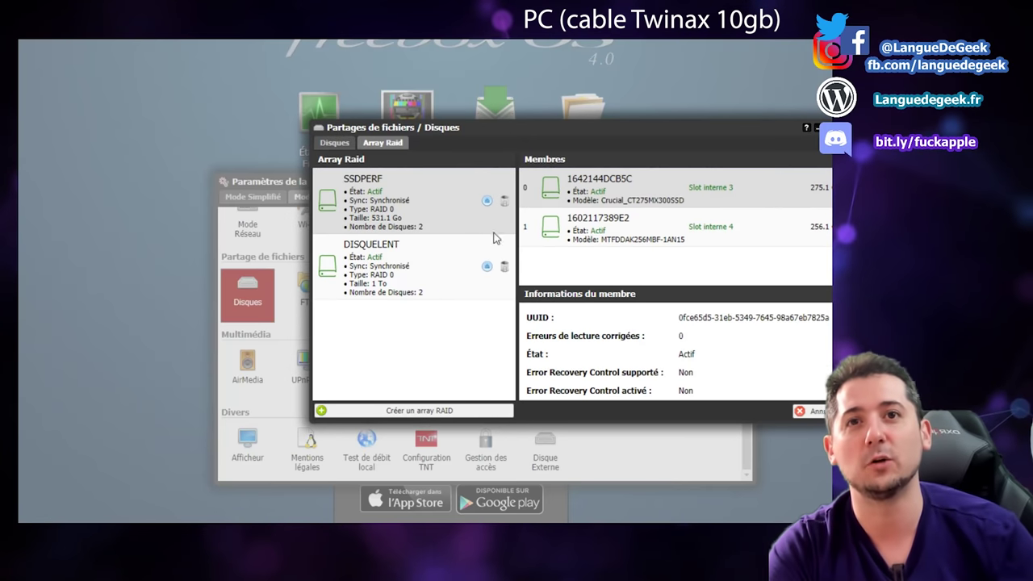
{"action": "left_click", "coordinate": [487, 202]}
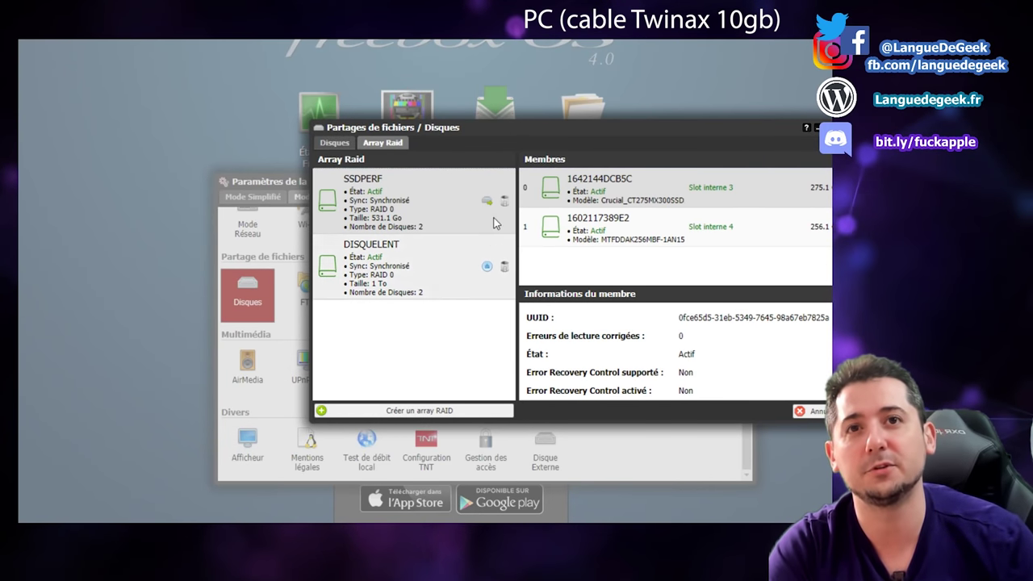
{"action": "left_click", "coordinate": [504, 202]}
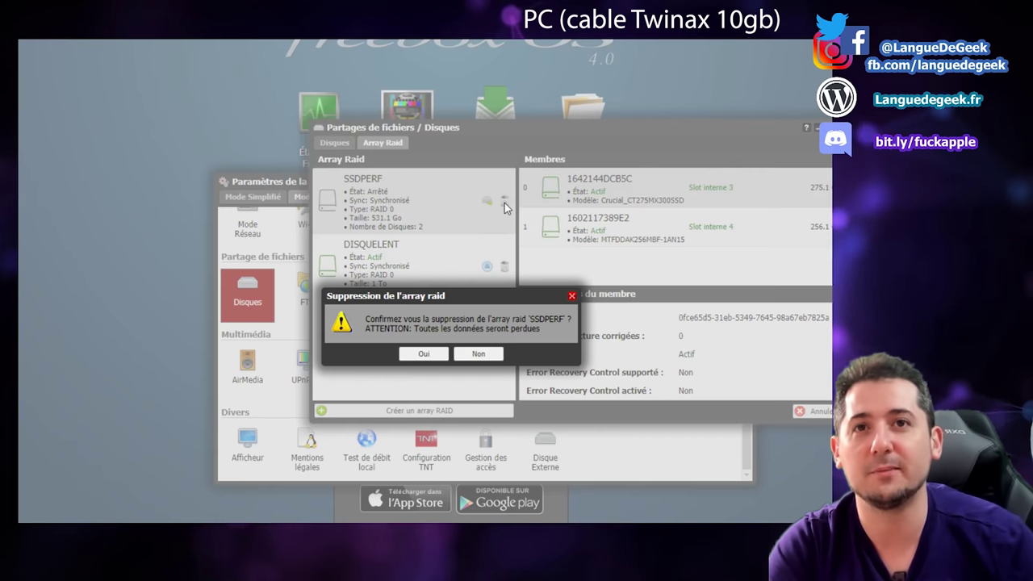
{"action": "left_click", "coordinate": [433, 349]}
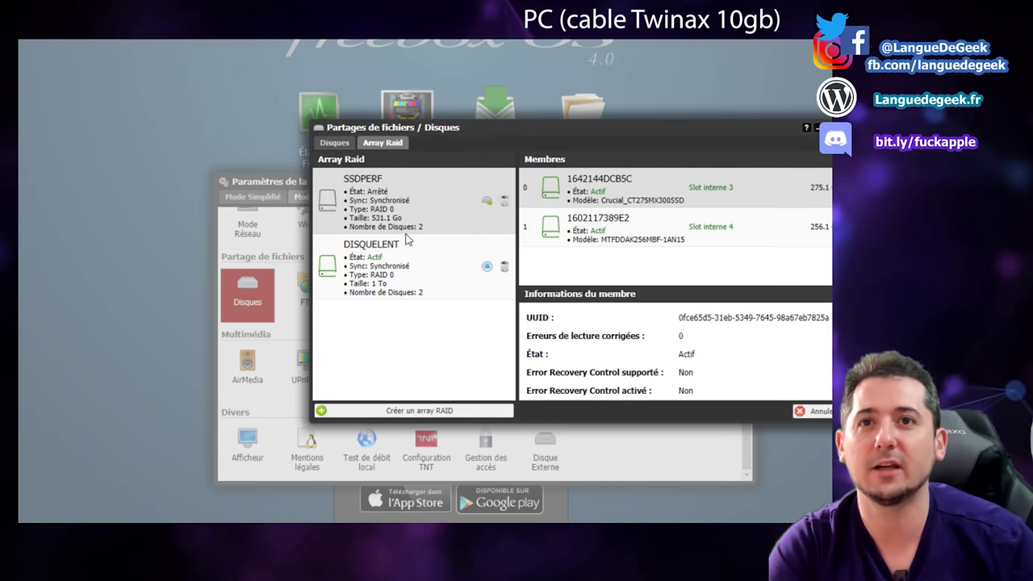
Create and format a RAID 1 array named RAPIDERAID1 from the 275.1 Go and 256.1 Go disks (sata 2 and sata 3).
{"action": "left_click", "coordinate": [419, 410]}
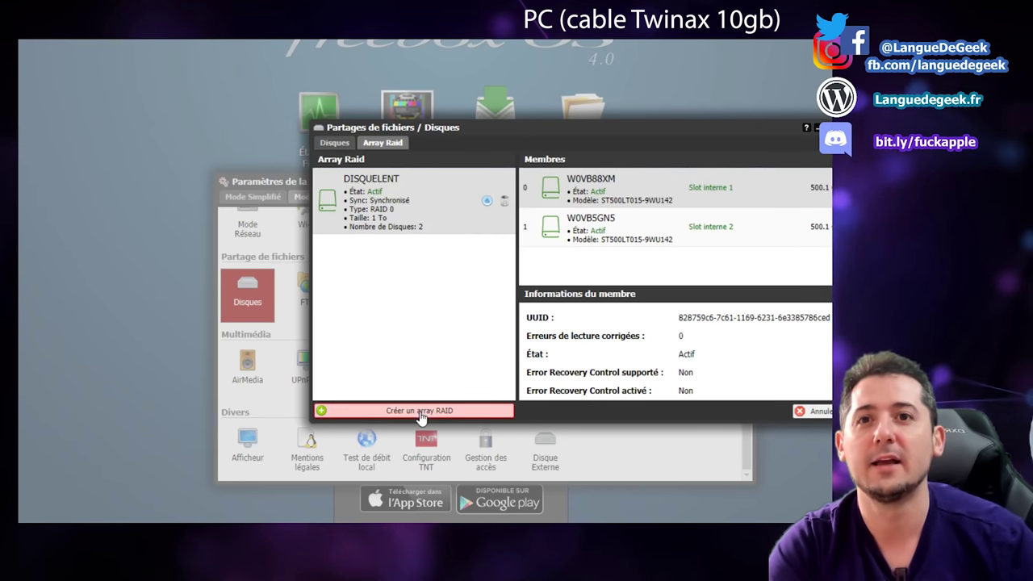
{"action": "double_click", "coordinate": [369, 207]}
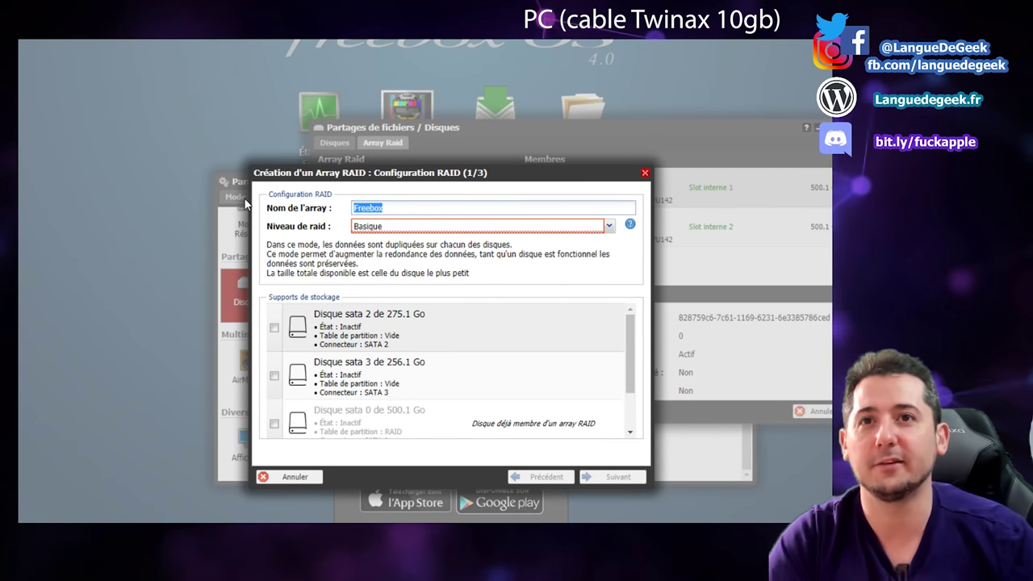
{"action": "type", "text": "RAPIDEMI"}
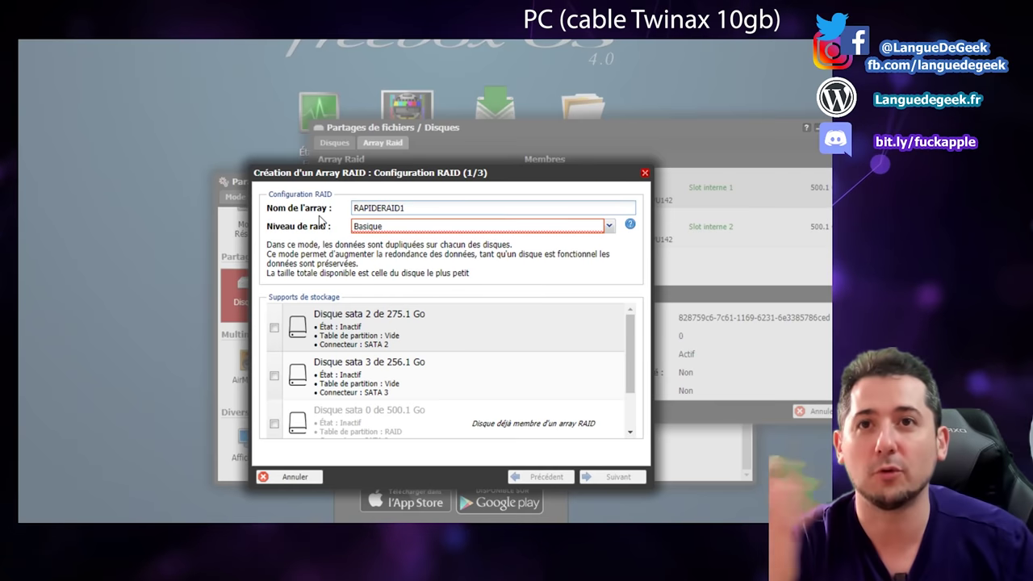
{"action": "left_click", "coordinate": [385, 227]}
{"action": "left_click", "coordinate": [375, 272]}
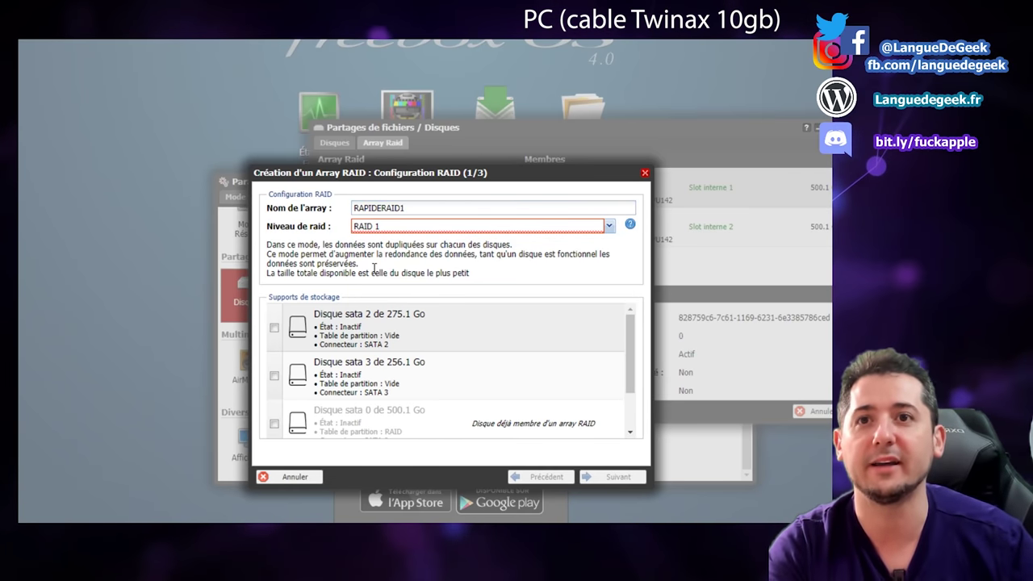
{"action": "left_click", "coordinate": [321, 331]}
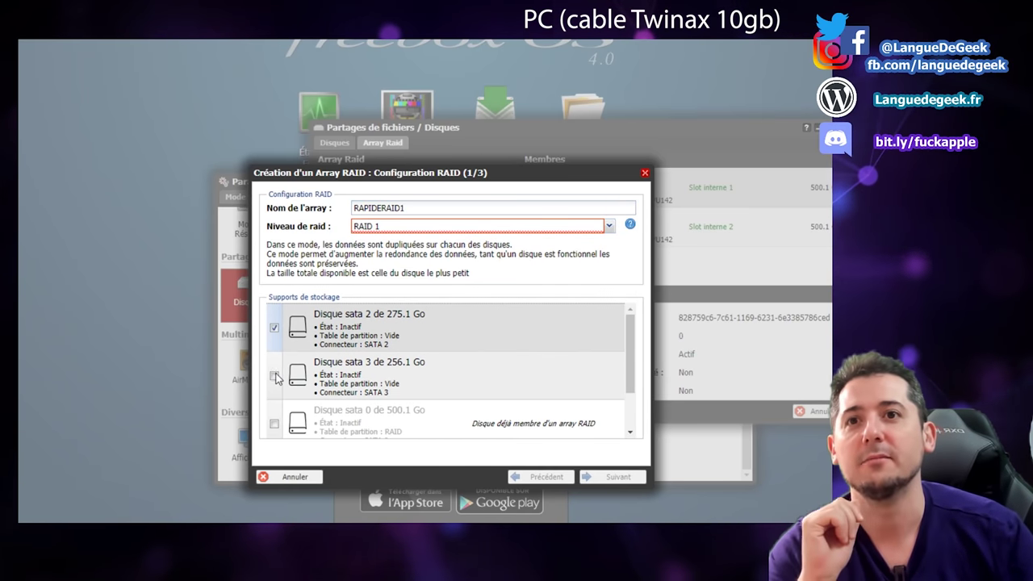
{"action": "left_click", "coordinate": [323, 378]}
{"action": "left_click", "coordinate": [612, 483]}
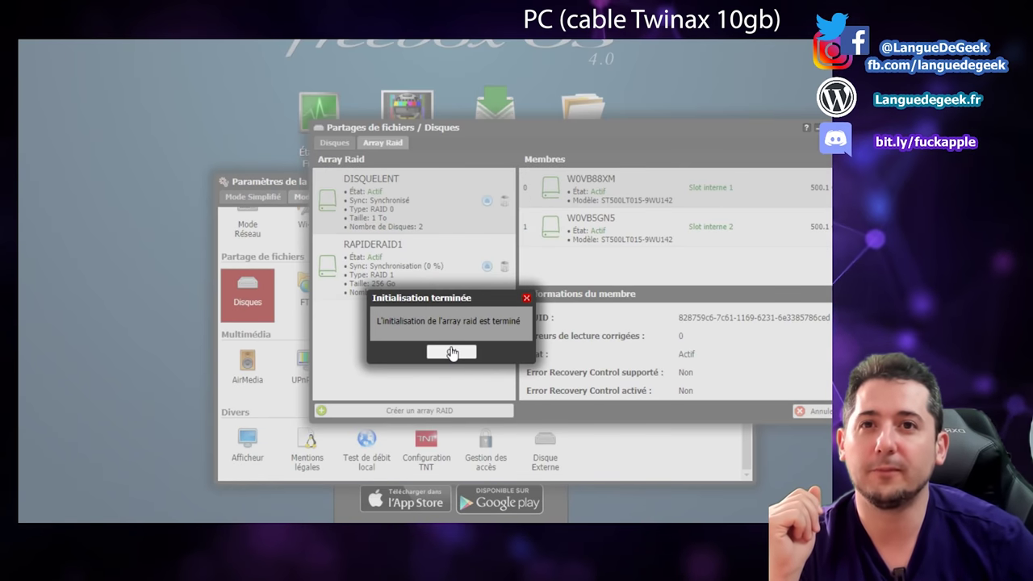
{"action": "left_click", "coordinate": [452, 352]}
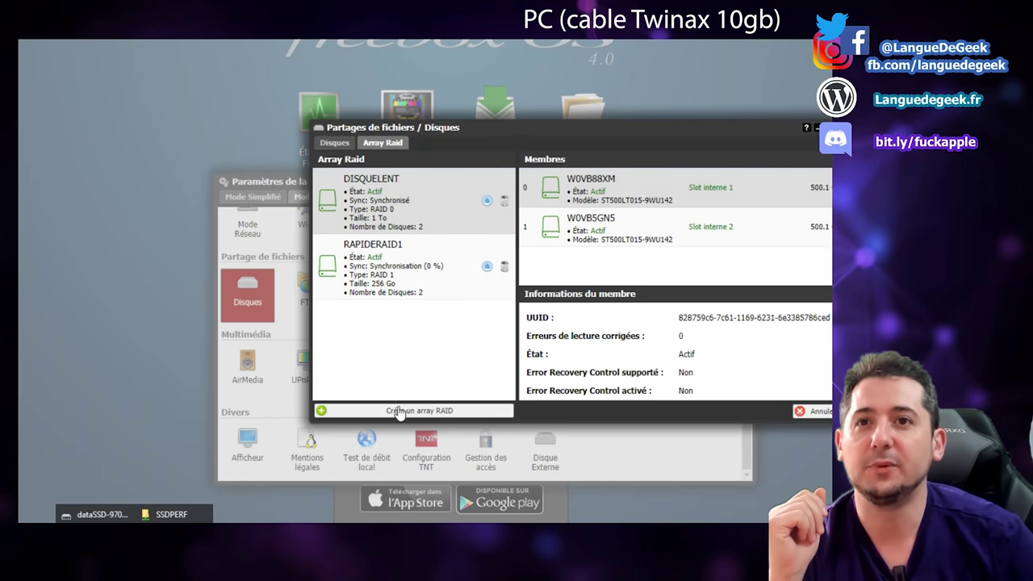
Switch to File Explorer, open the RAPIDERAID1 share on mafreebox.free.fr and copy GrosFichier4 to it from dataSSD-970Pro (F:).
{"action": "left_click", "coordinate": [88, 514]}
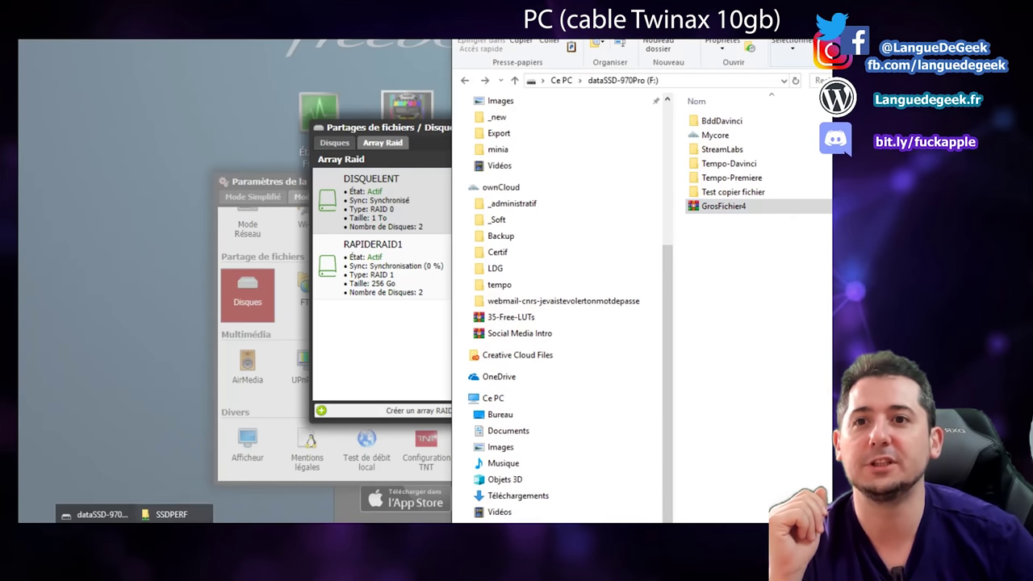
{"action": "left_click", "coordinate": [185, 513]}
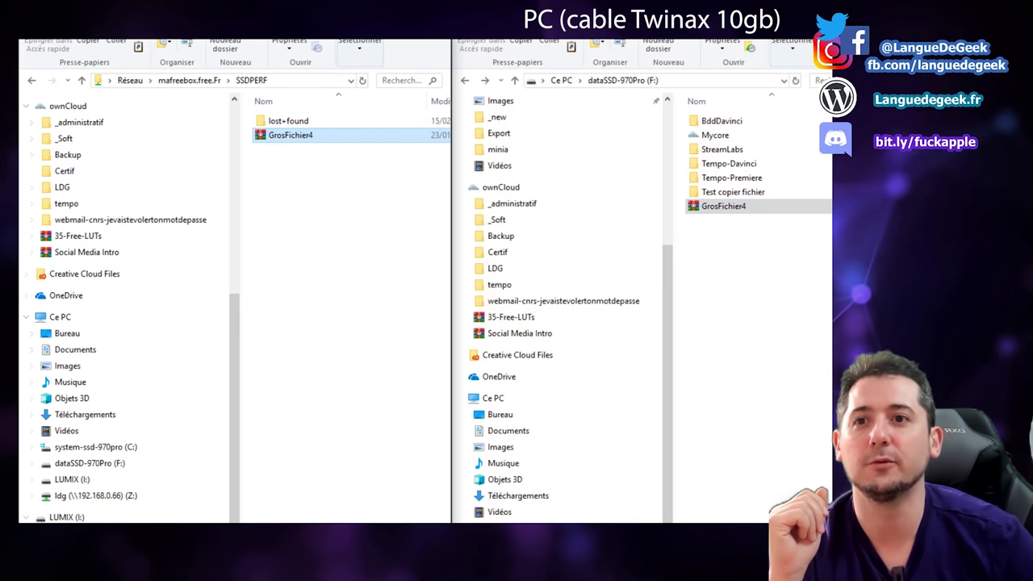
{"action": "left_click", "coordinate": [189, 80]}
{"action": "left_click", "coordinate": [337, 156]}
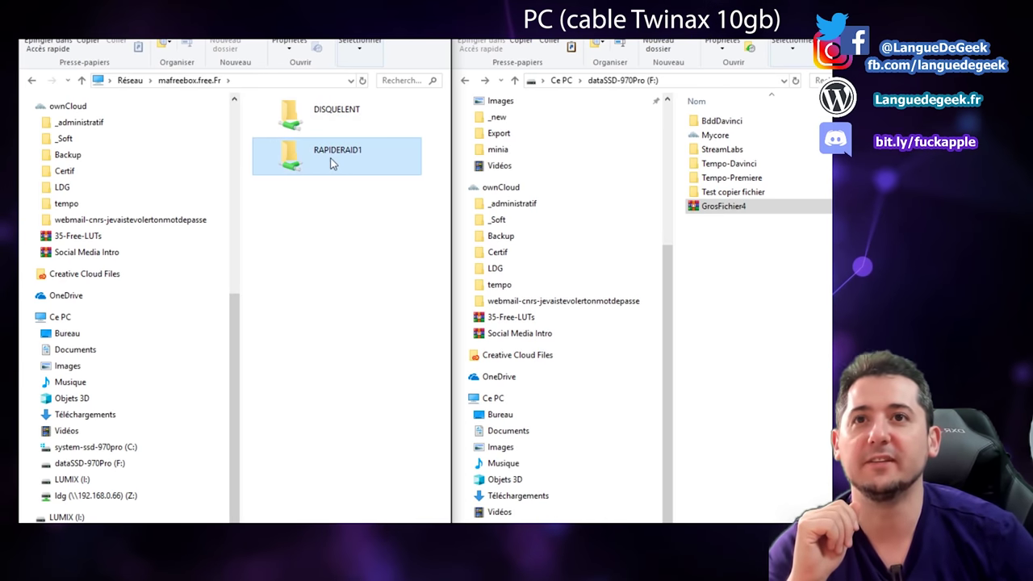
{"action": "double_click", "coordinate": [330, 162]}
{"action": "left_click", "coordinate": [717, 210]}
{"action": "left_click_drag", "start_coordinate": [718, 211], "coordinate": [320, 288]}
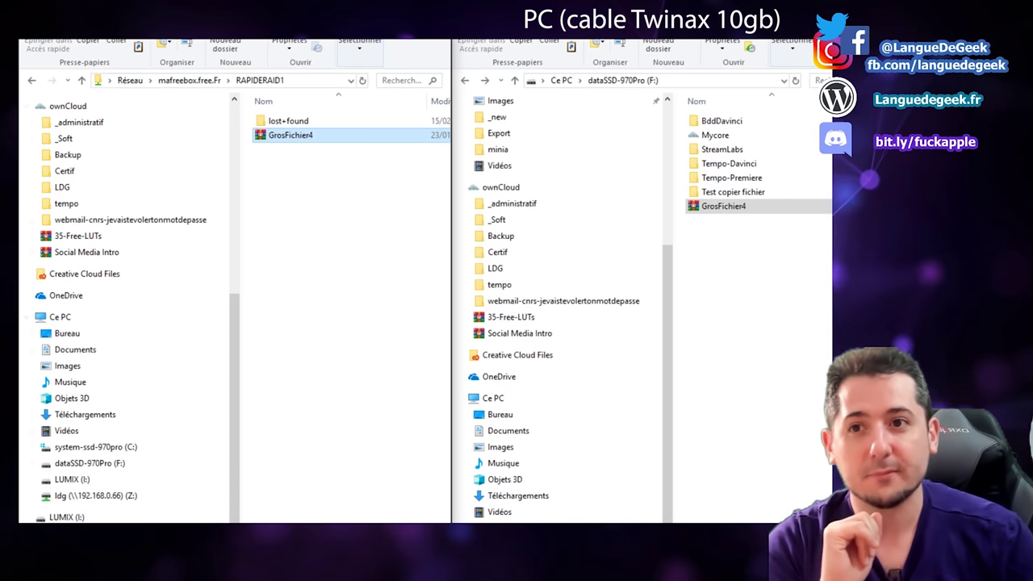
Check the synchronisation status of the RAPIDERAID1 array in the Freebox OS browser window, and return to the File Explorer windows.
{"action": "left_click", "coordinate": [238, 513]}
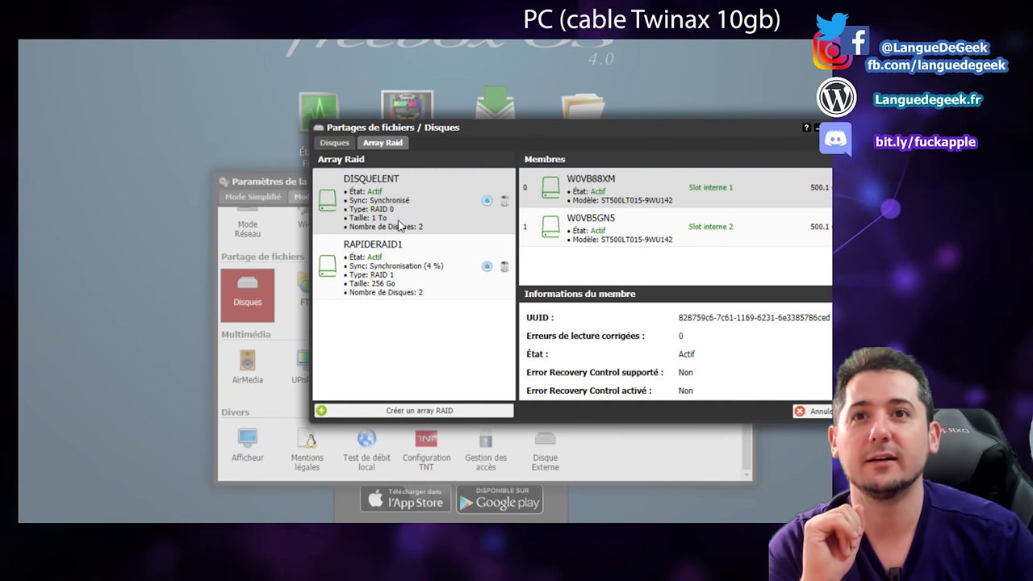
{"action": "left_click", "coordinate": [397, 266]}
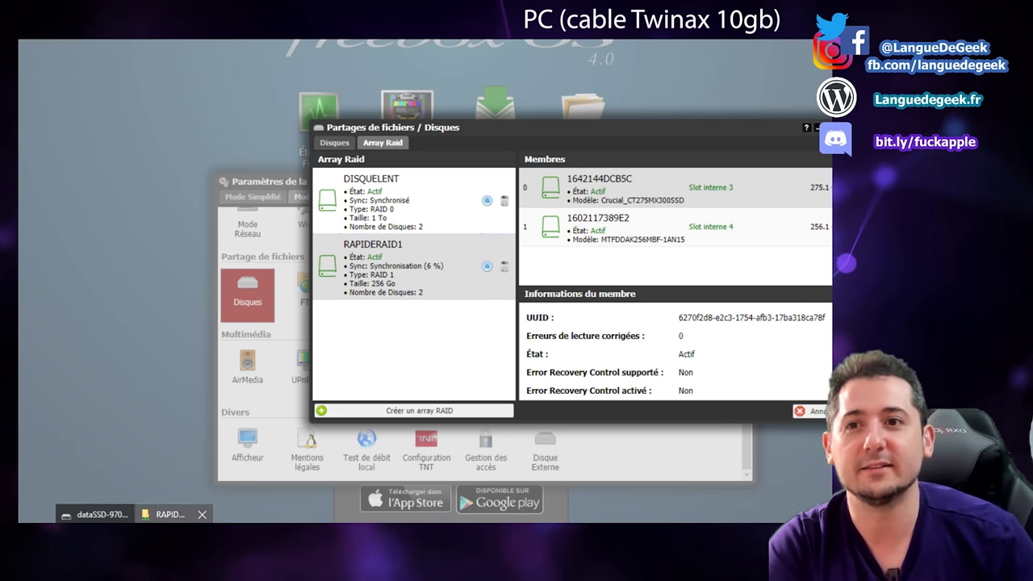
{"action": "left_click", "coordinate": [173, 513]}
{"action": "key", "text": "alt+Tab"}
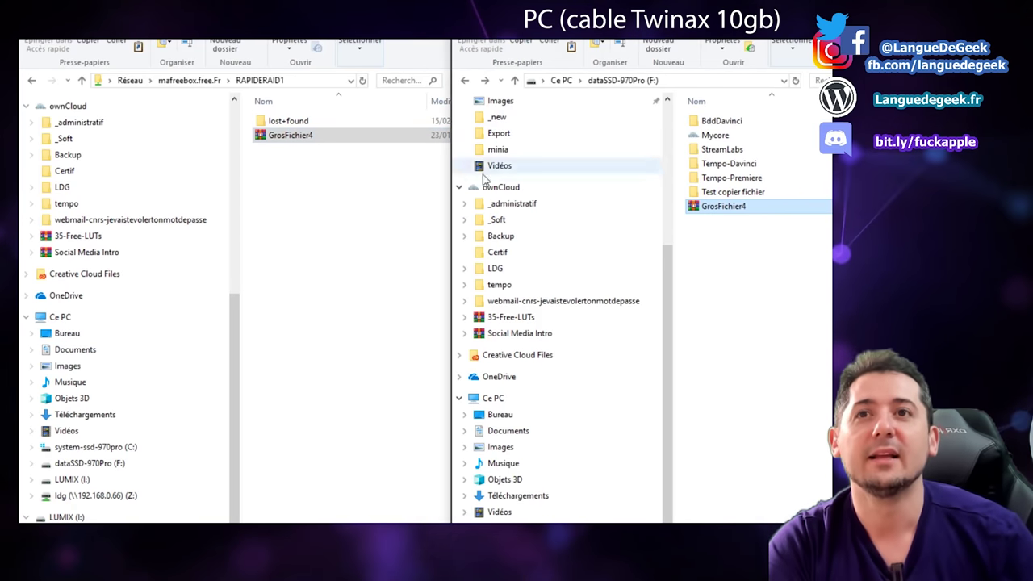
Rename GrosFichier4 on dataSSD-970Pro (F:) as GrosFichier5, and copy GrosFichier4 there from the RAPIDERAID1 share, accepting the security warning.
{"action": "left_click", "coordinate": [726, 215]}
{"action": "left_click", "coordinate": [745, 213]}
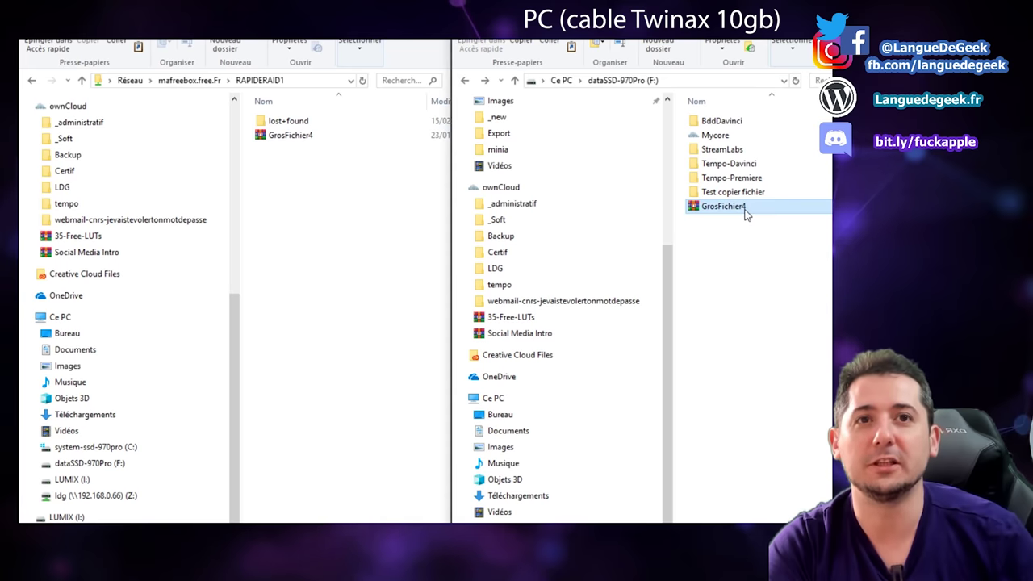
{"action": "left_click", "coordinate": [749, 208]}
{"action": "key", "text": "BackSpace"}
{"action": "type", "text": "5"}
{"action": "key", "text": "Return"}
{"action": "left_click_drag", "start_coordinate": [290, 134], "coordinate": [726, 289]}
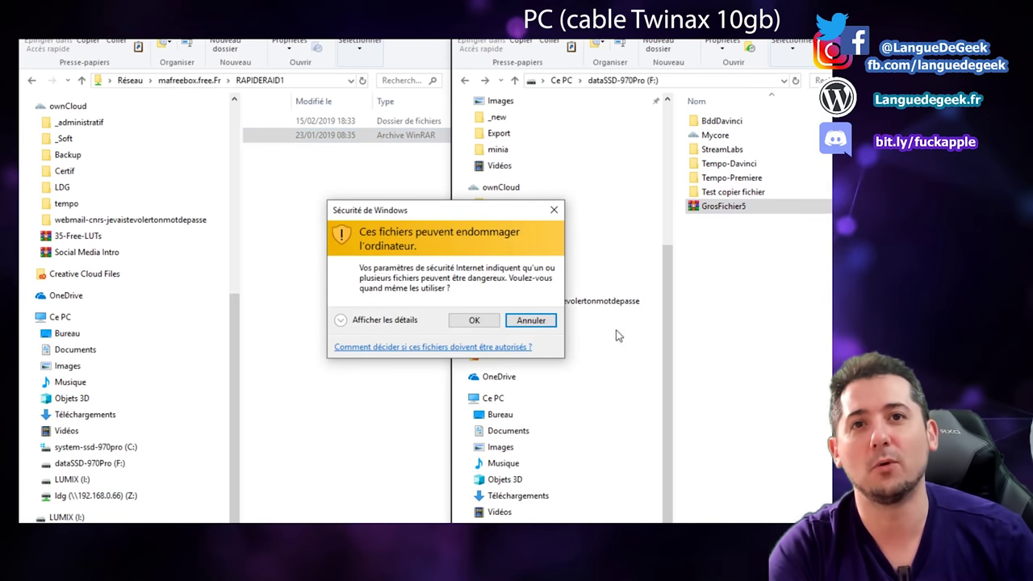
{"action": "left_click", "coordinate": [491, 323]}
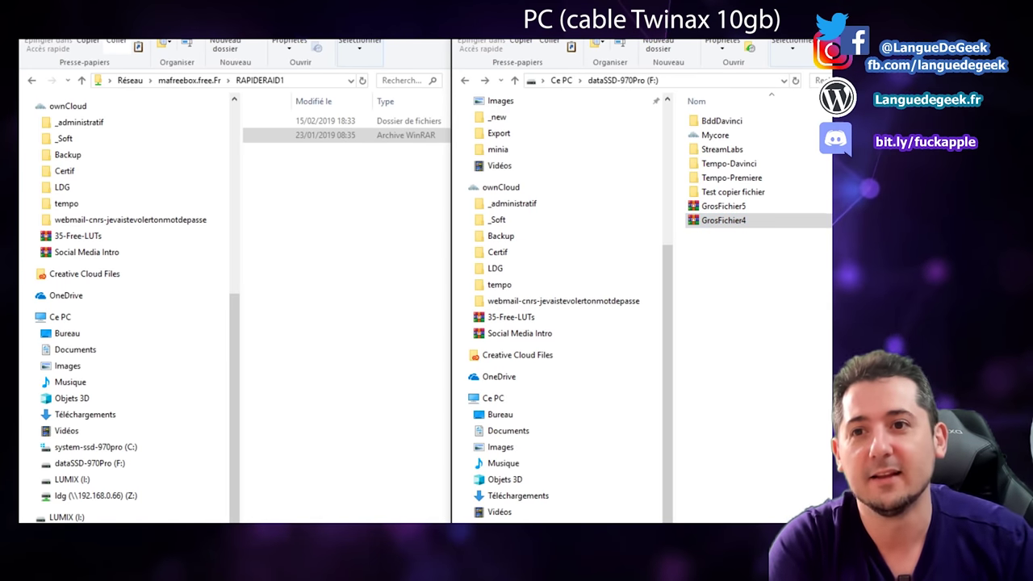
Switch to the Freebox OS browser window, stop the DISQUELENT array and delete it, confirming the data loss.
{"action": "left_click", "coordinate": [234, 513]}
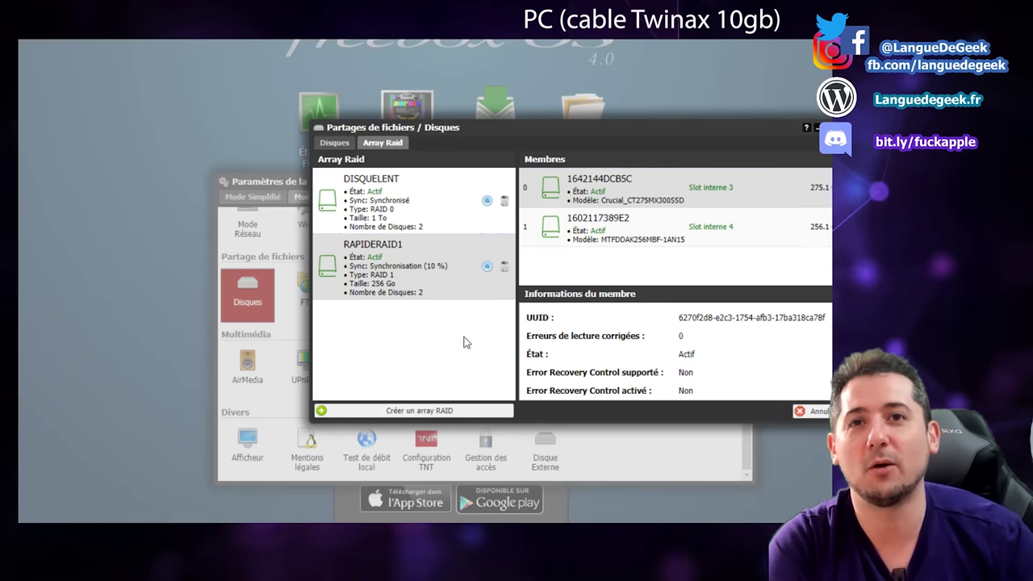
{"action": "left_click", "coordinate": [397, 219]}
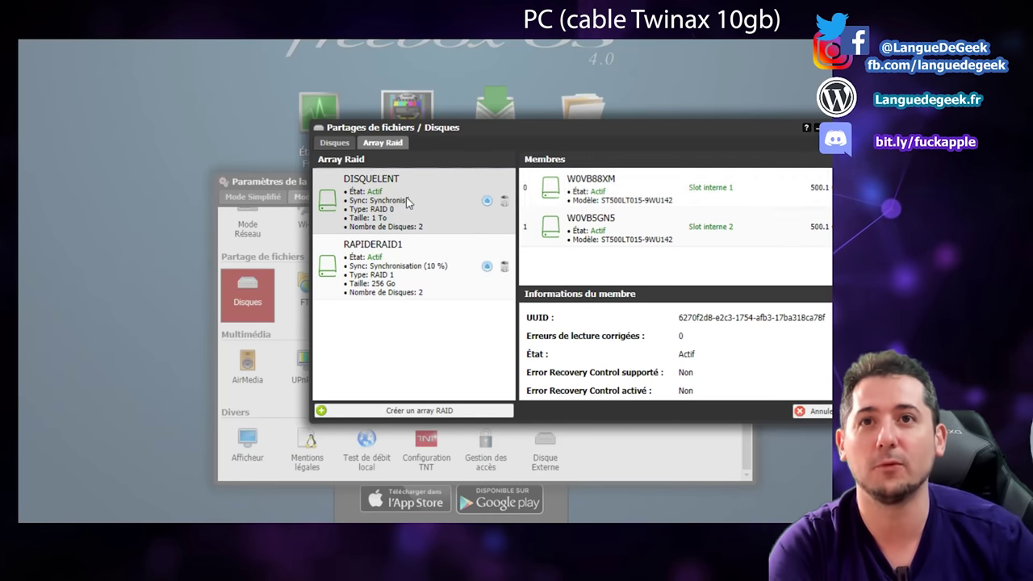
{"action": "left_click", "coordinate": [486, 200]}
{"action": "left_click", "coordinate": [504, 201]}
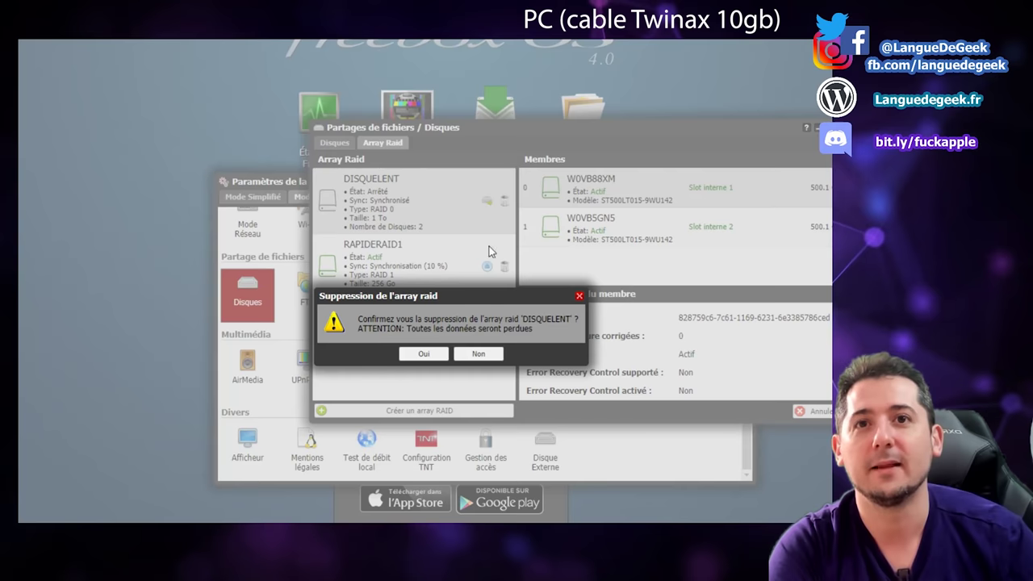
{"action": "left_click", "coordinate": [417, 353]}
{"action": "left_click", "coordinate": [419, 354]}
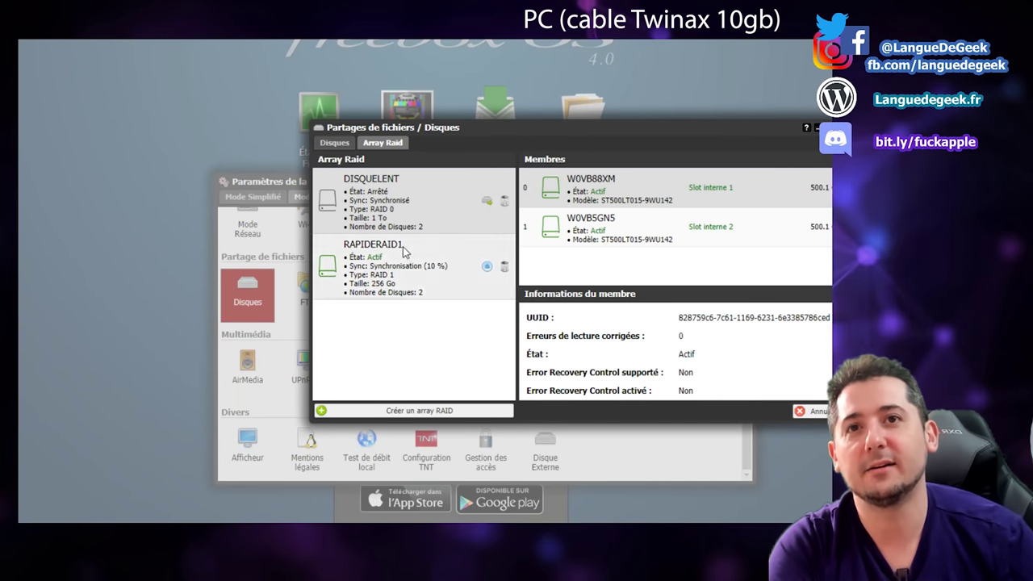
Create and format a RAID 1 array from the two 500.1 Go disks (sata 0 and sata 1), keeping the default name Freebox.
{"action": "left_click", "coordinate": [412, 410]}
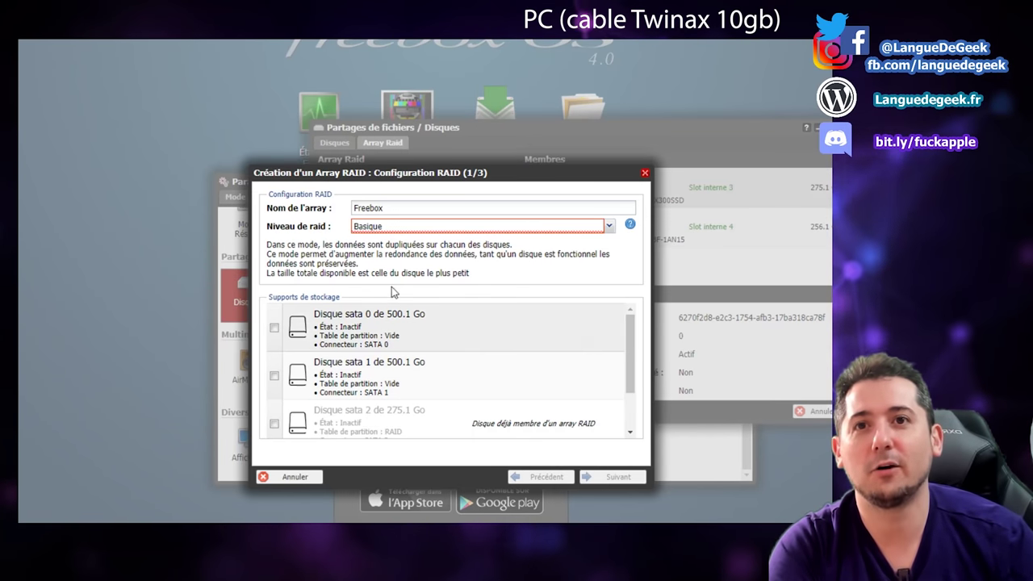
{"action": "left_click", "coordinate": [275, 327]}
{"action": "left_click", "coordinate": [274, 375]}
{"action": "left_click", "coordinate": [401, 226]}
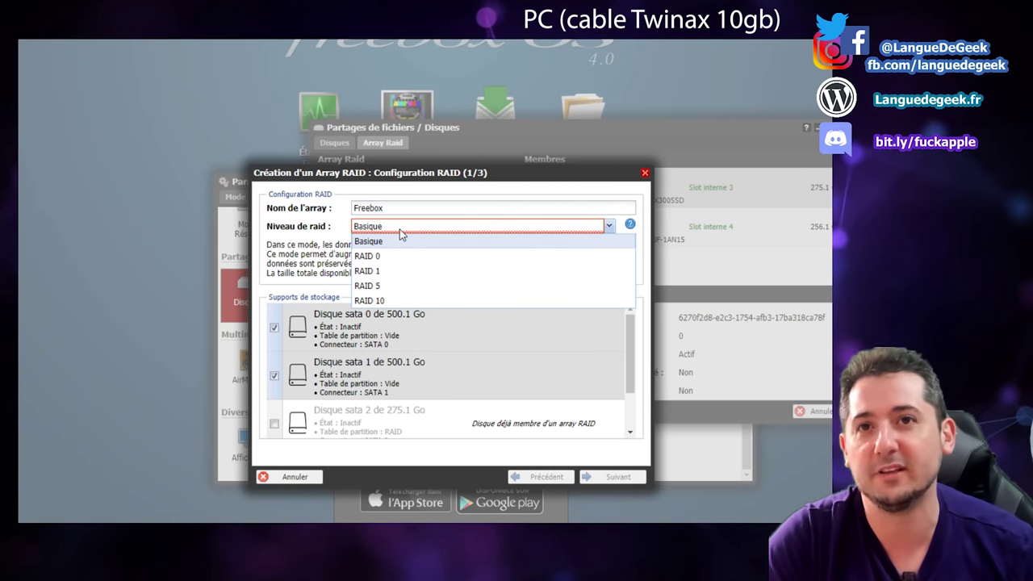
{"action": "left_click", "coordinate": [326, 262]}
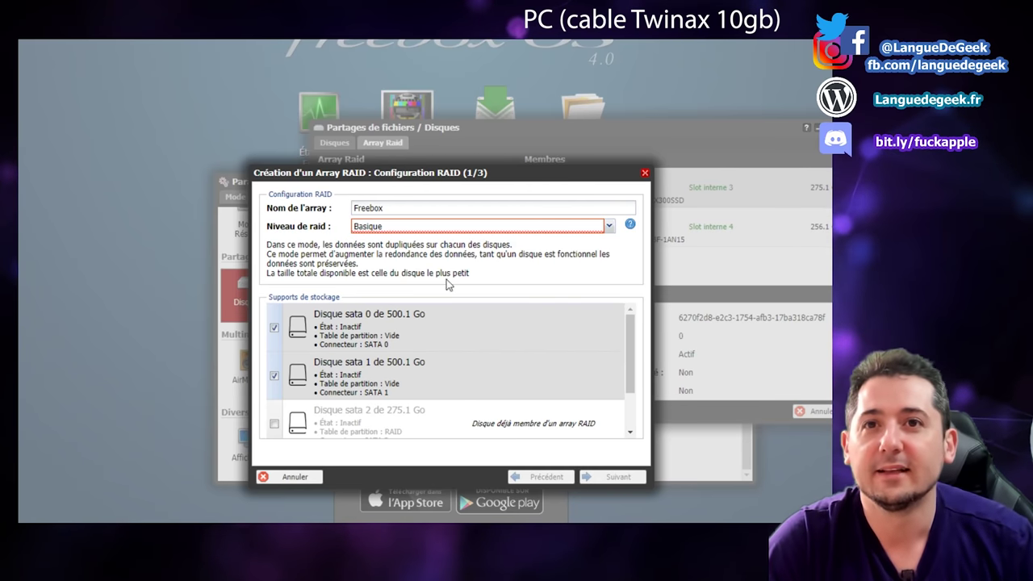
{"action": "left_click", "coordinate": [395, 227]}
{"action": "left_click", "coordinate": [389, 272]}
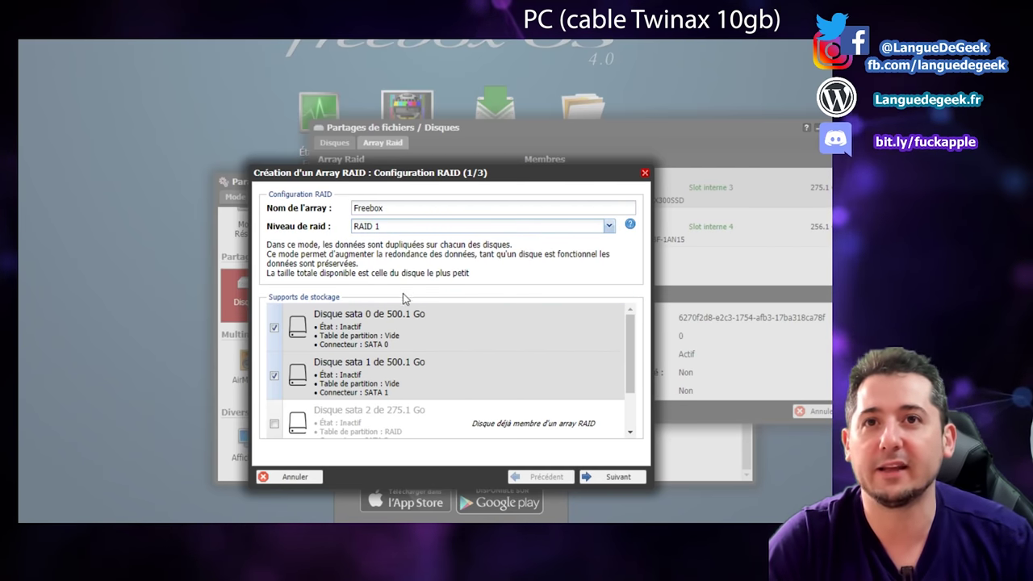
{"action": "left_click", "coordinate": [609, 476]}
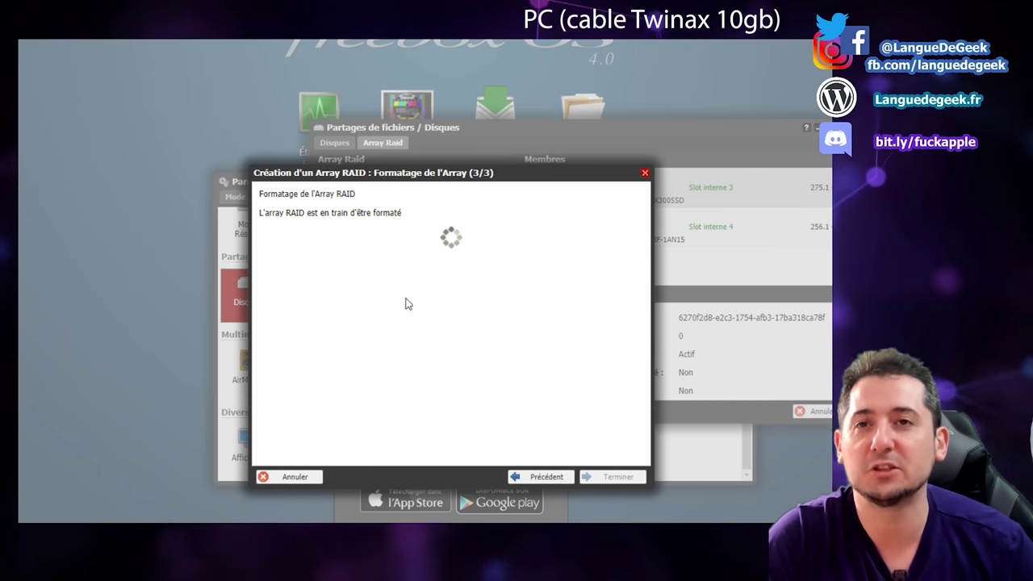
{"action": "left_click_drag", "start_coordinate": [480, 196], "coordinate": [625, 256]}
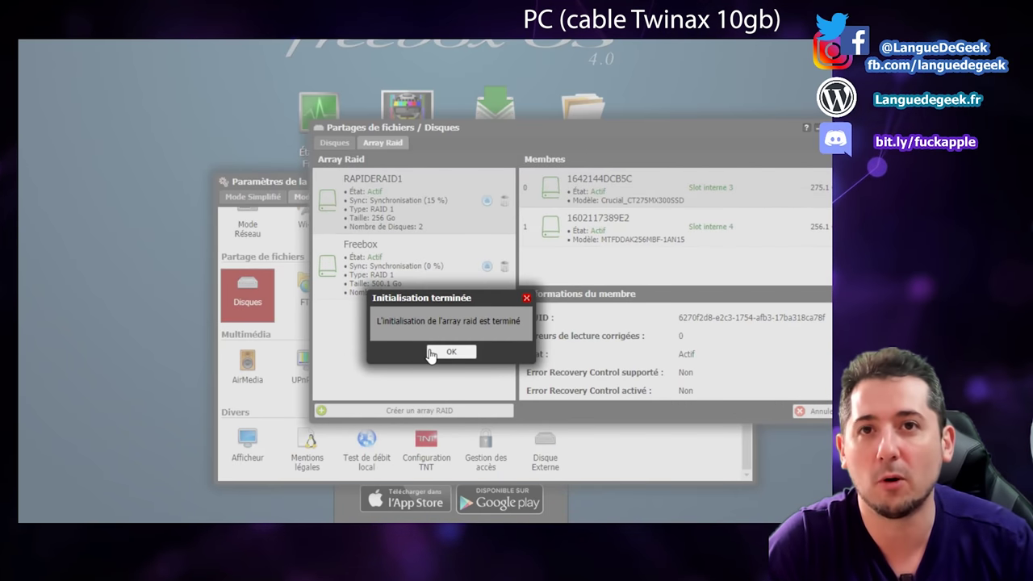
{"action": "left_click", "coordinate": [447, 352]}
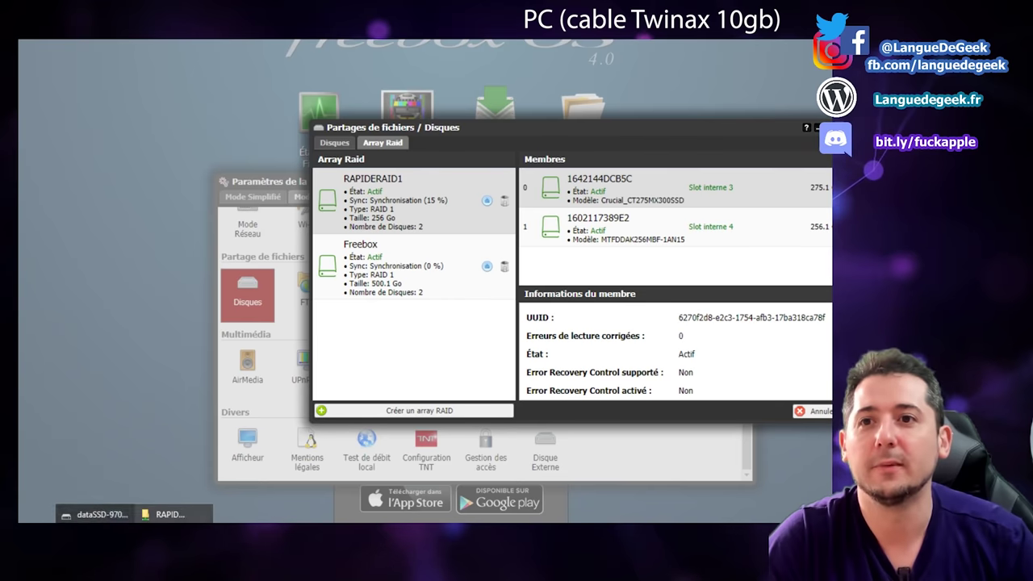
Switch to the File Explorer windows, open the Freebox share on mafreebox.free.fr, and copy GrosFichier5 from dataSSD-970Pro (F:) there.
{"action": "left_click", "coordinate": [89, 514]}
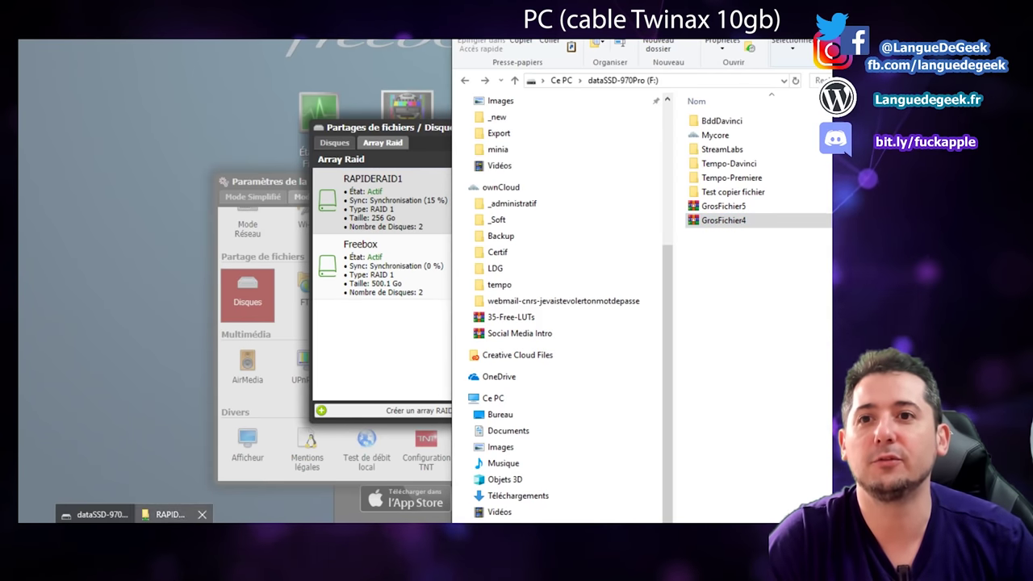
{"action": "left_click", "coordinate": [171, 513]}
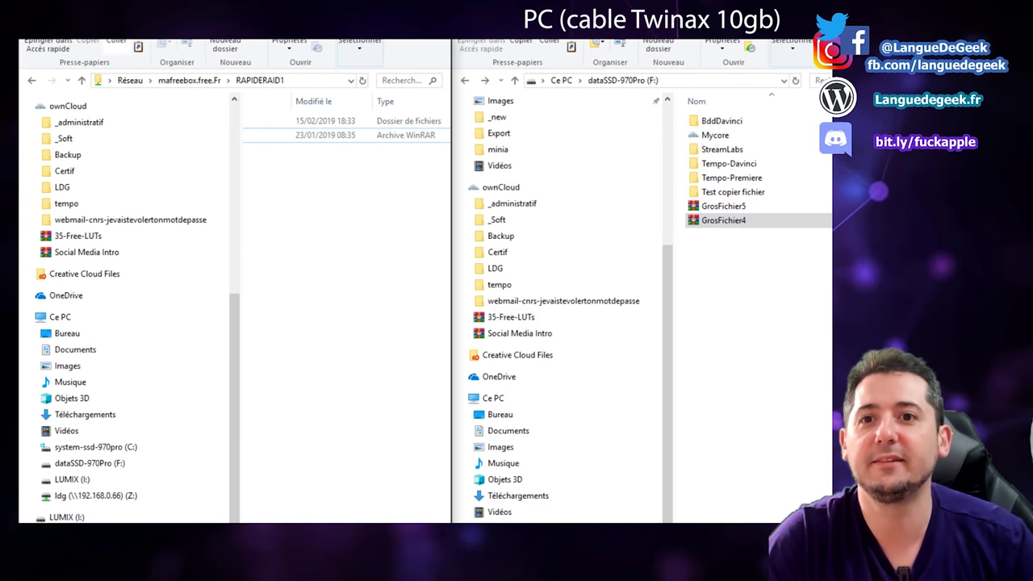
{"action": "left_click", "coordinate": [191, 81]}
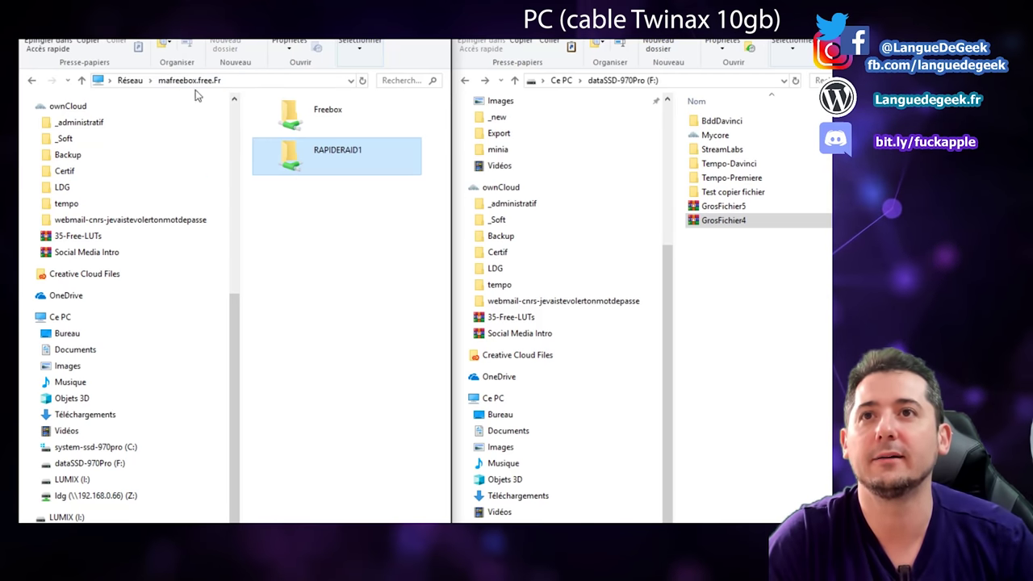
{"action": "left_click", "coordinate": [330, 237]}
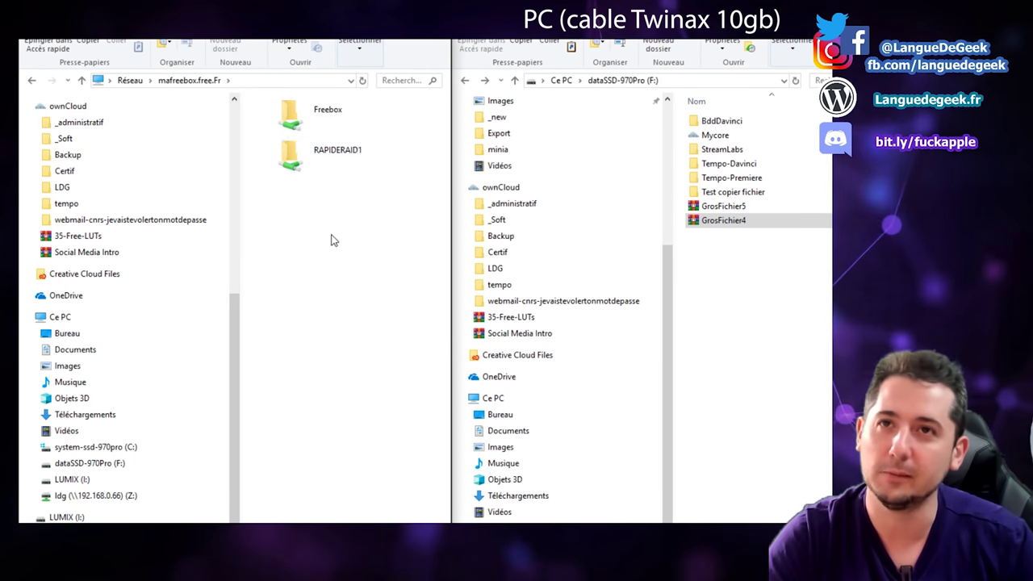
{"action": "left_click", "coordinate": [294, 127]}
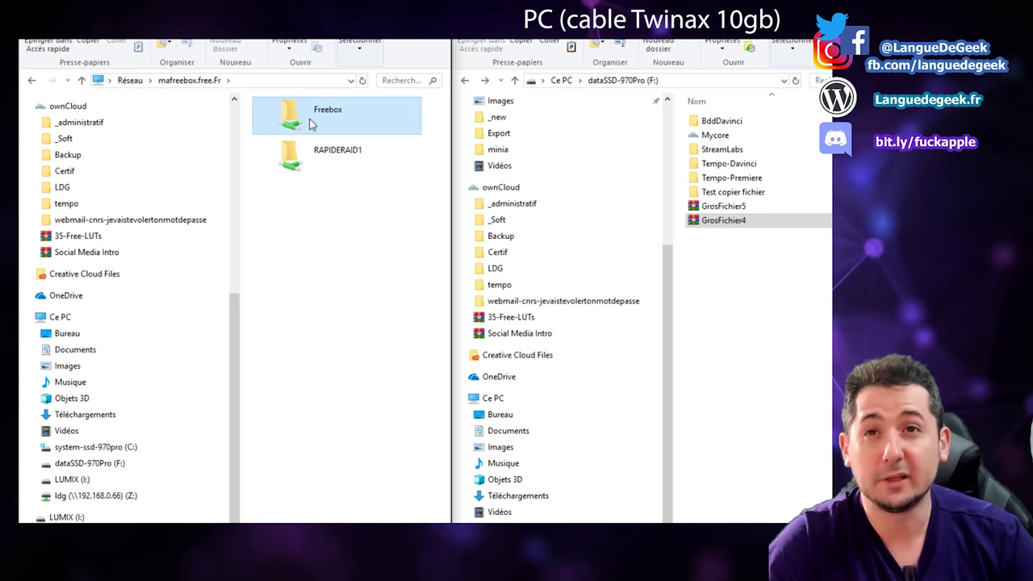
{"action": "double_click", "coordinate": [296, 127]}
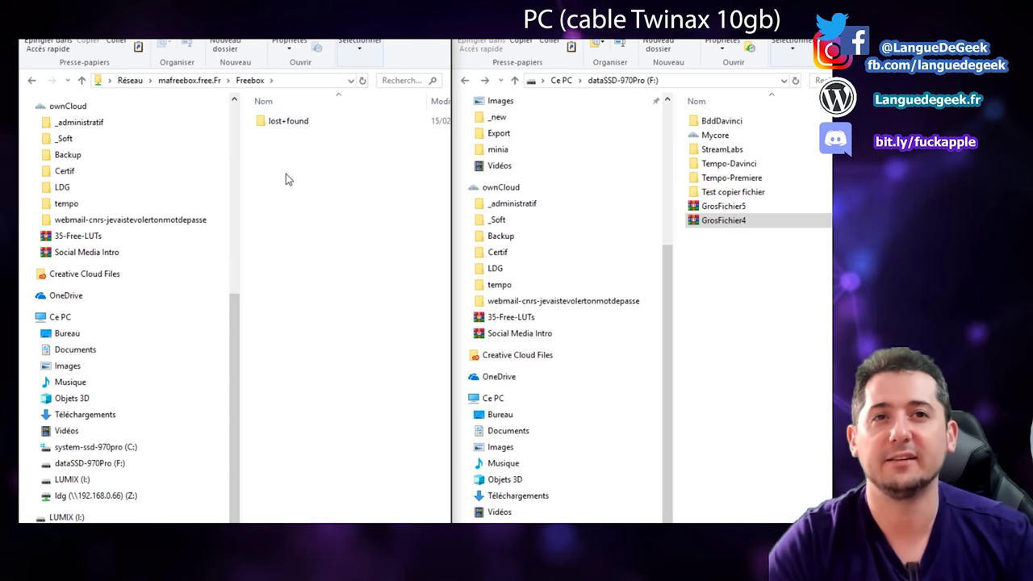
{"action": "left_click_drag", "start_coordinate": [724, 207], "coordinate": [291, 194]}
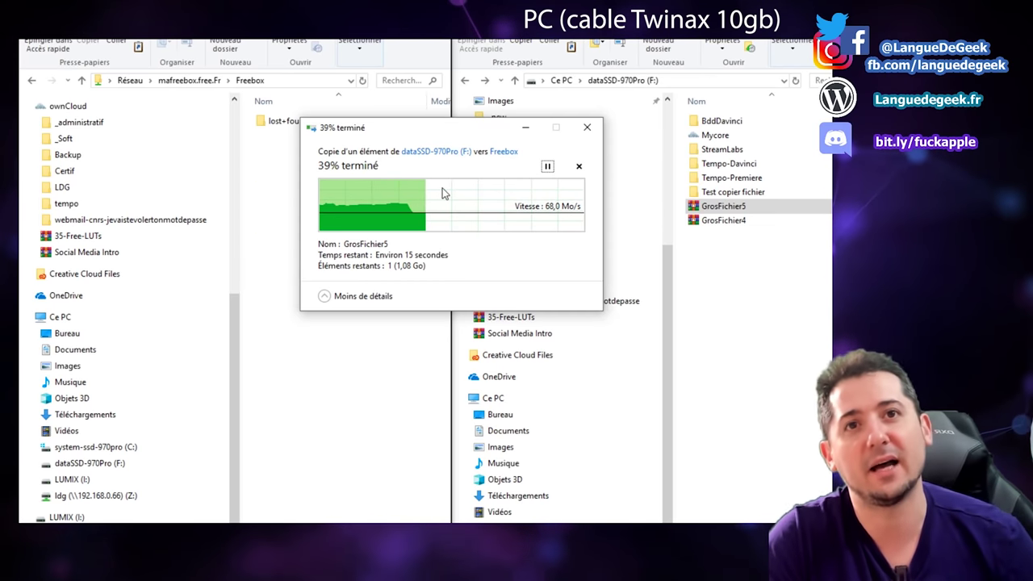
{"action": "left_click_drag", "start_coordinate": [469, 135], "coordinate": [397, 161]}
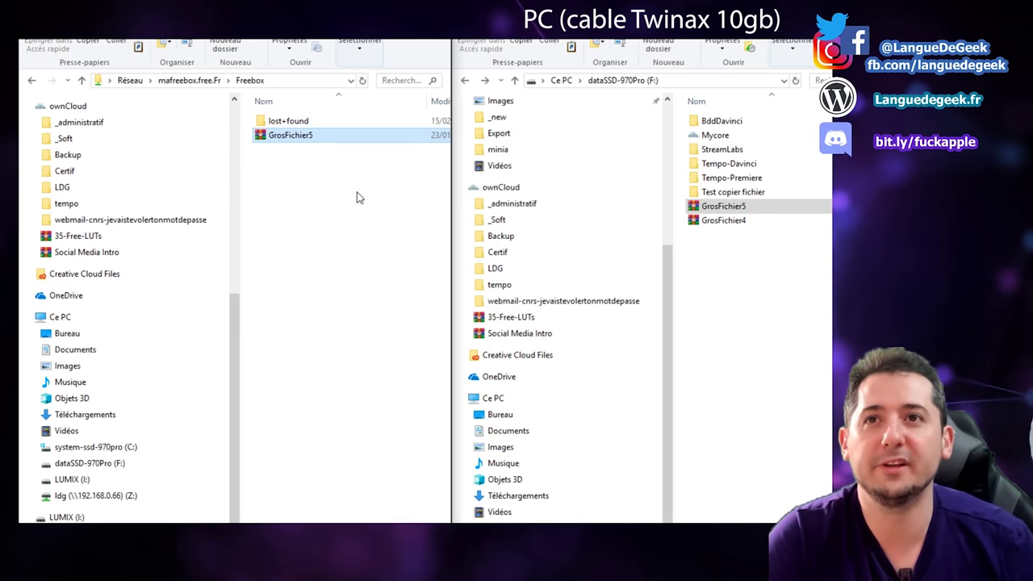
Permanently delete GrosFichier5 from dataSSD-970Pro (F:) and copy it back from the Freebox share, accepting the security warning.
{"action": "left_click", "coordinate": [724, 208]}
{"action": "key", "text": "shift+Delete"}
{"action": "key", "text": "Return"}
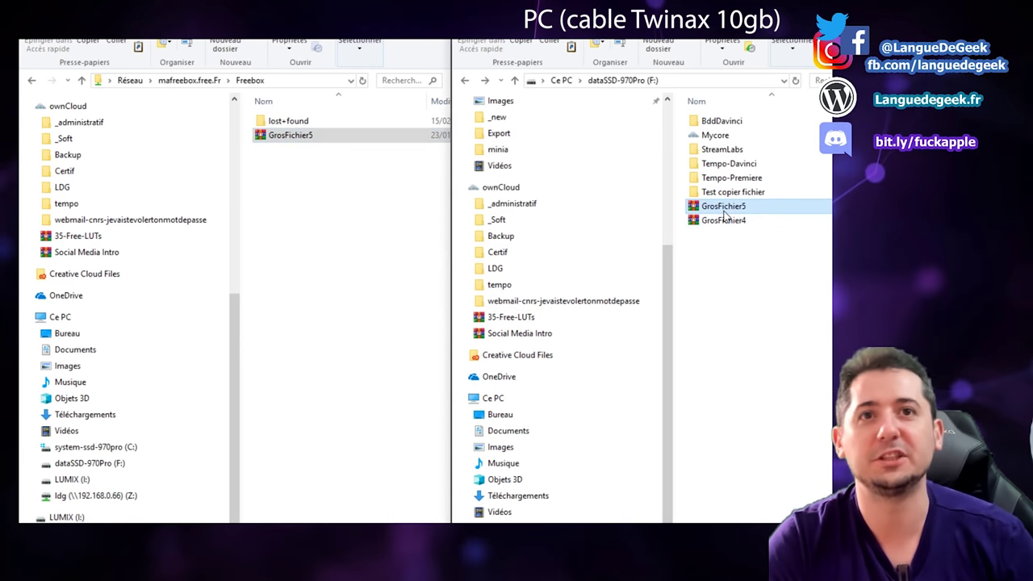
{"action": "left_click", "coordinate": [298, 135]}
{"action": "left_click_drag", "start_coordinate": [298, 135], "coordinate": [760, 287]}
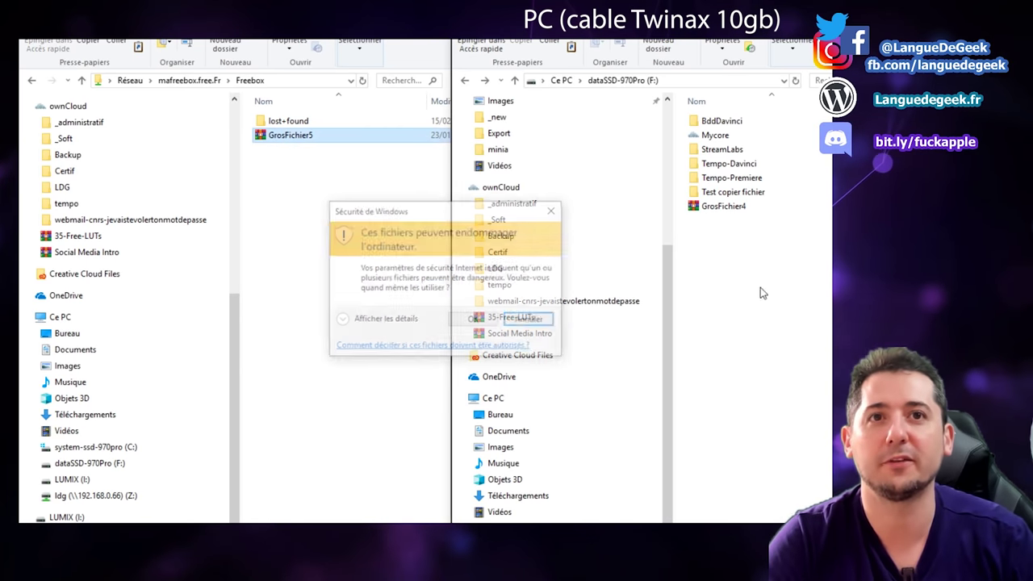
{"action": "left_click", "coordinate": [466, 319]}
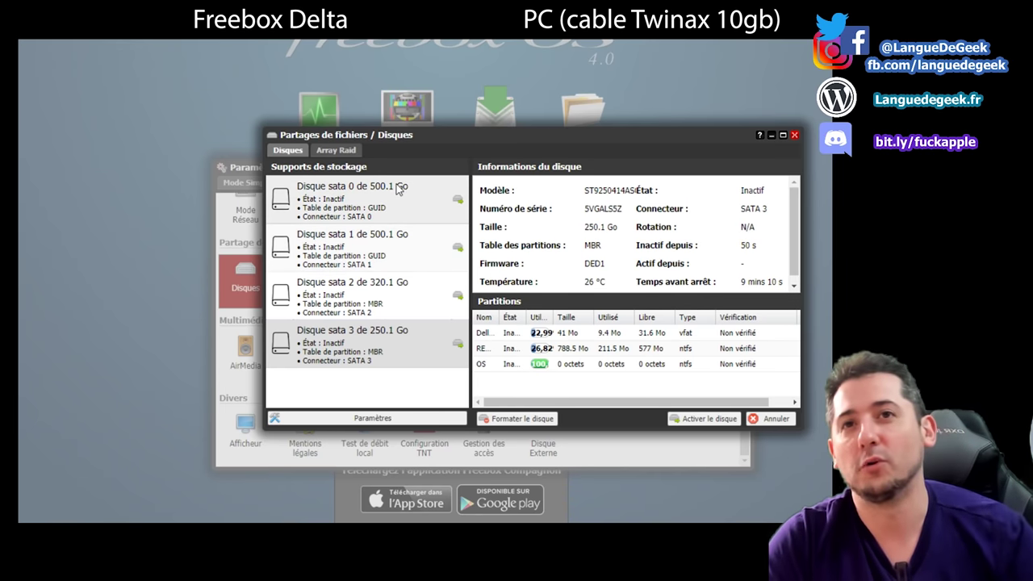
Begin creating a new RAID array with level RAID 5 and the name RAID5.
{"action": "left_click", "coordinate": [335, 151]}
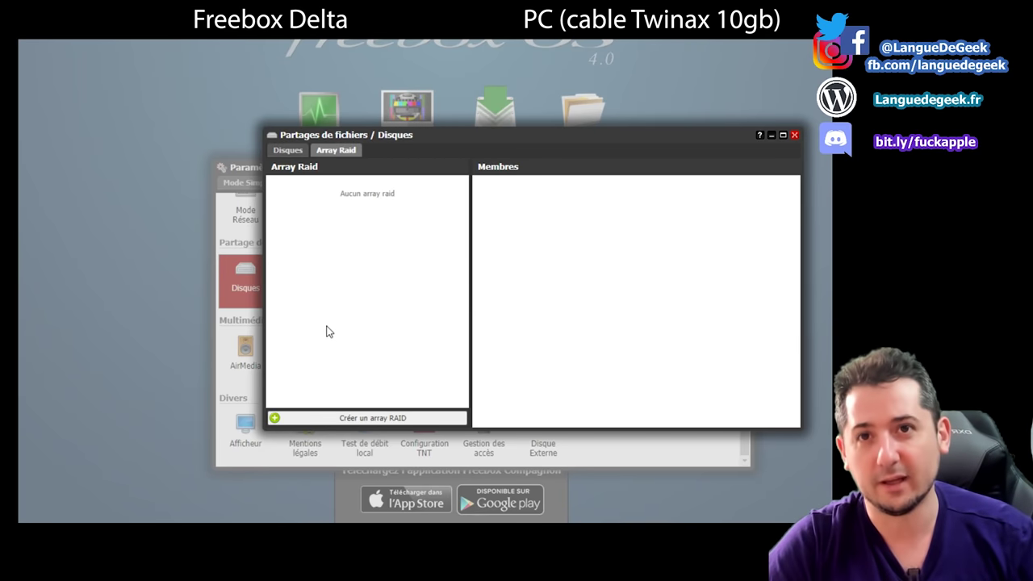
{"action": "left_click", "coordinate": [355, 419]}
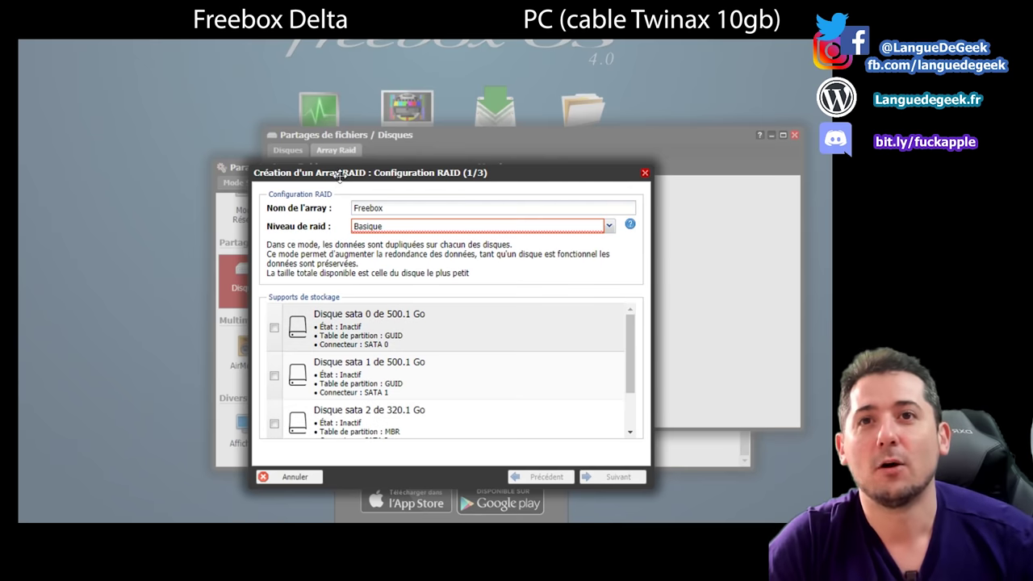
{"action": "left_click", "coordinate": [384, 229]}
{"action": "left_click", "coordinate": [393, 286]}
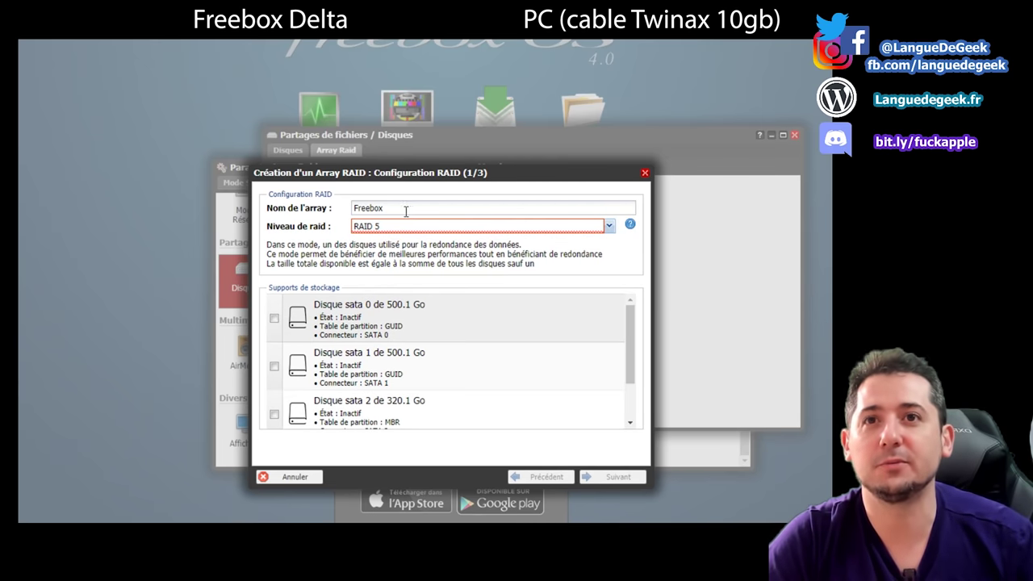
{"action": "type", "text": "RAID5"}
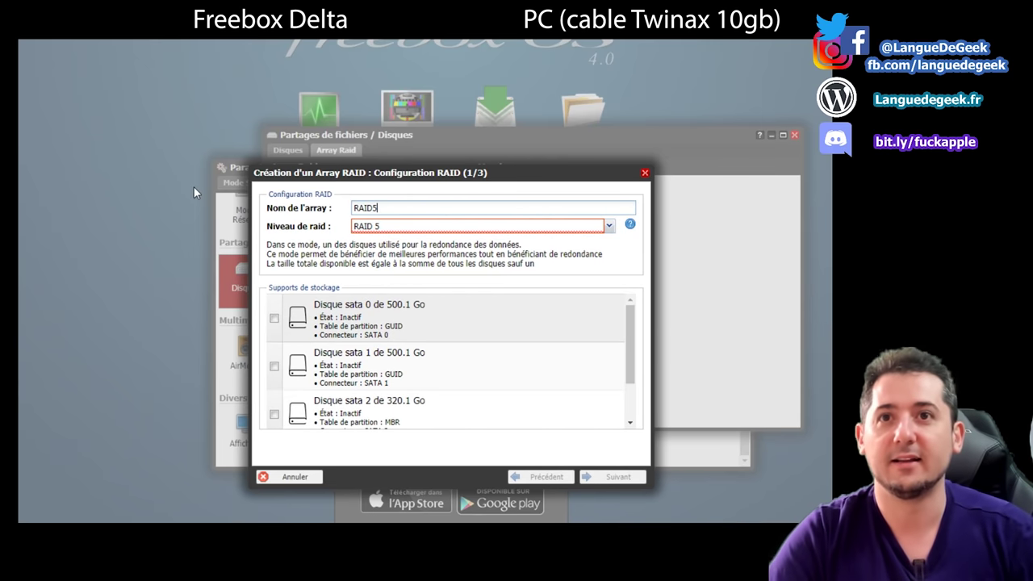
Select all four disks (sata 0, sata 1, sata 2 and sata 3) as members and proceed with creating the RAID5 array.
{"action": "left_click", "coordinate": [274, 318]}
{"action": "left_click", "coordinate": [274, 366]}
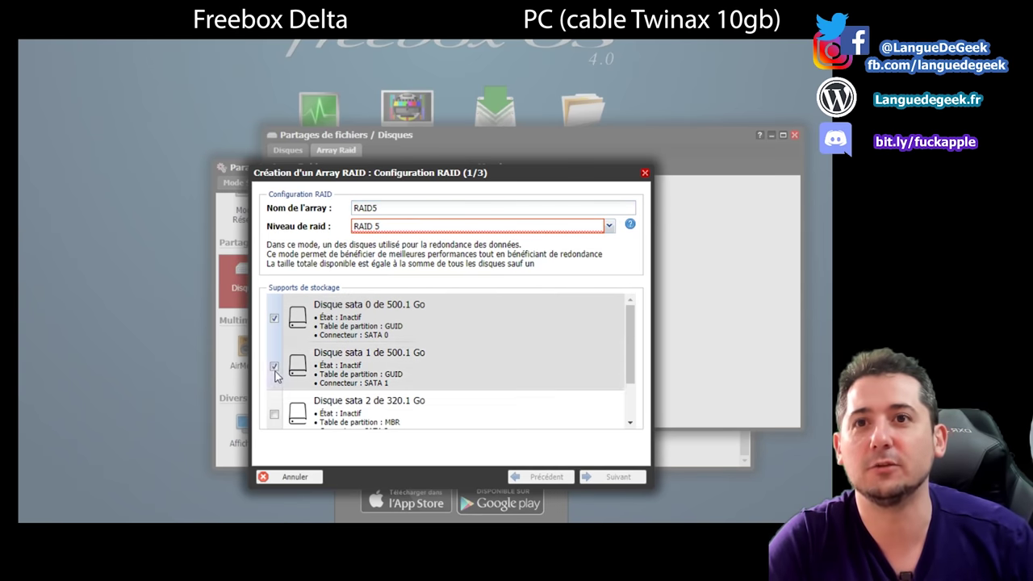
{"action": "scroll", "coordinate": [274, 376], "scroll_direction": "down", "scroll_amount": 1}
{"action": "left_click", "coordinate": [272, 360]}
{"action": "left_click", "coordinate": [274, 405]}
{"action": "scroll", "coordinate": [349, 366], "scroll_direction": "up", "scroll_amount": 1}
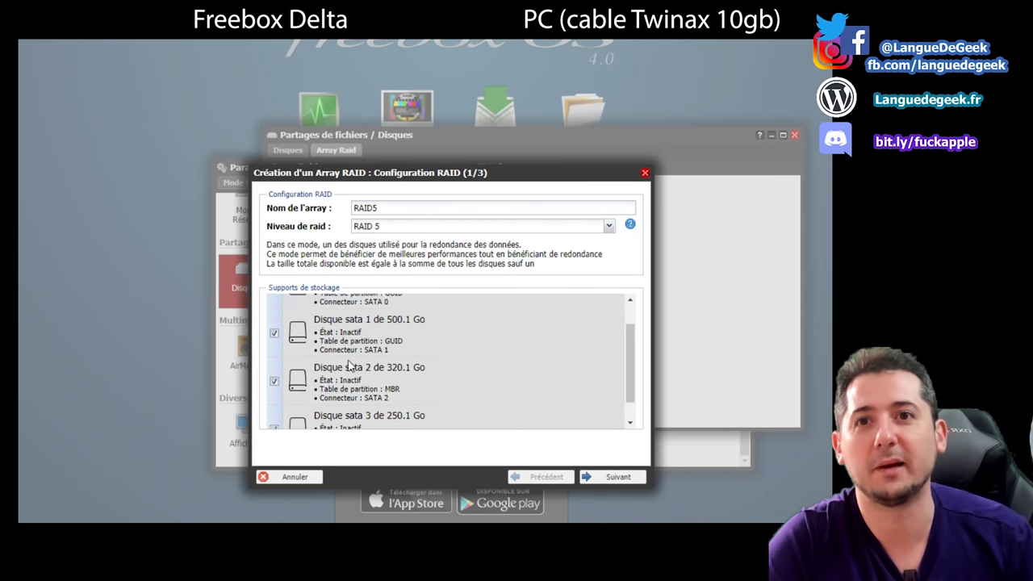
{"action": "scroll", "coordinate": [350, 365], "scroll_direction": "up", "scroll_amount": 1}
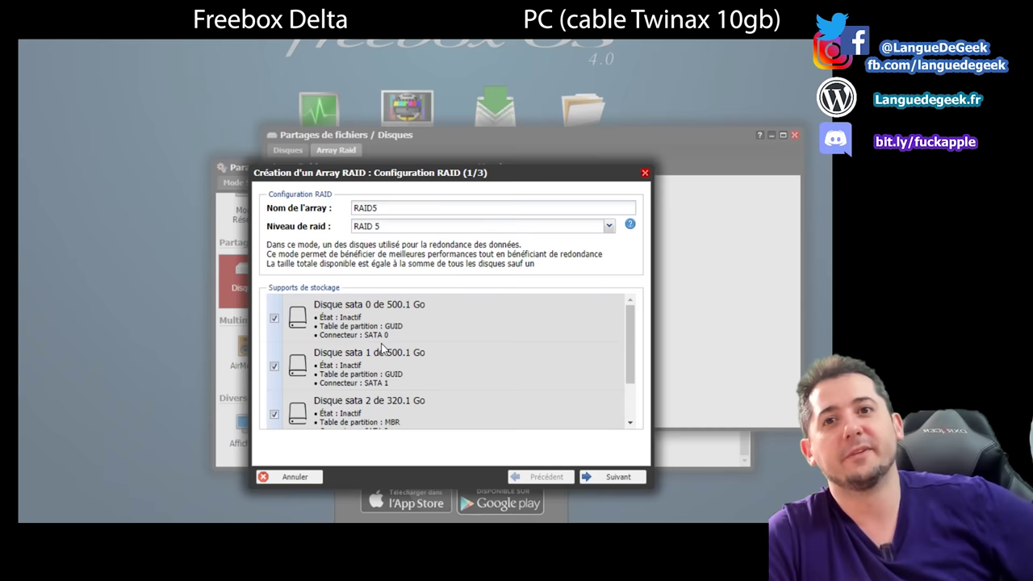
{"action": "scroll", "coordinate": [383, 348], "scroll_direction": "down", "scroll_amount": 2}
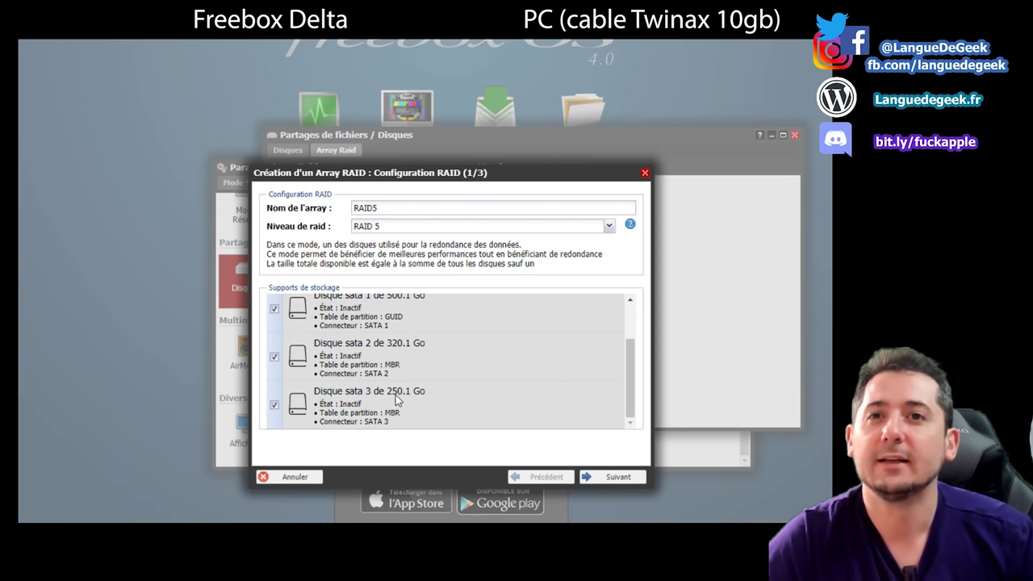
{"action": "scroll", "coordinate": [376, 408], "scroll_direction": "up", "scroll_amount": 2}
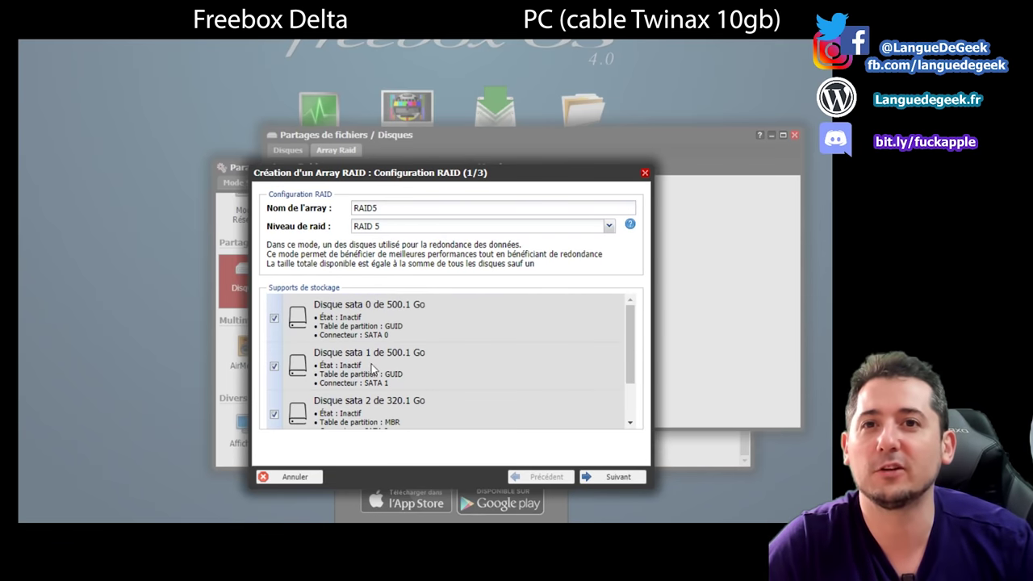
{"action": "scroll", "coordinate": [373, 367], "scroll_direction": "down", "scroll_amount": 2}
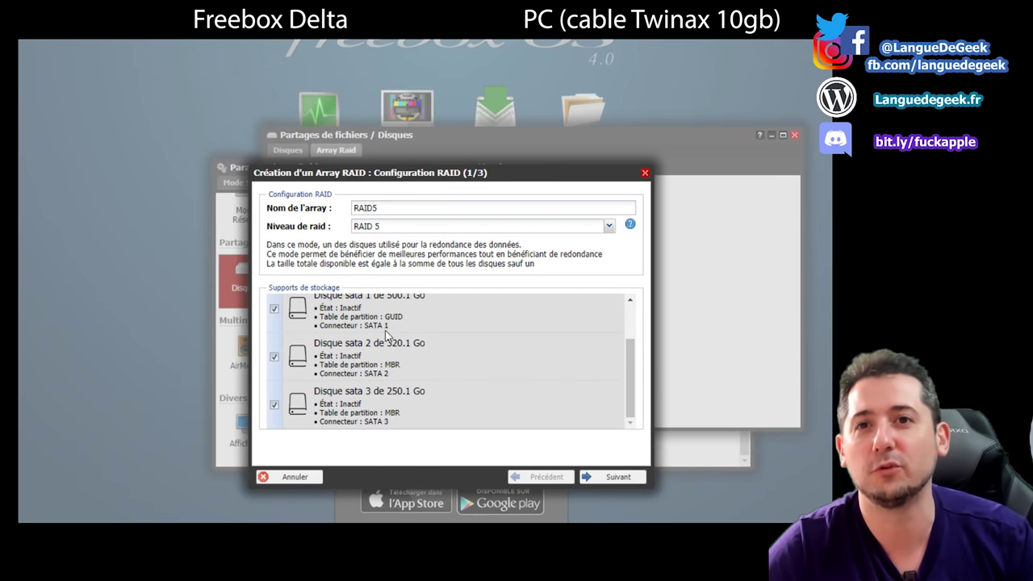
{"action": "left_click", "coordinate": [613, 477]}
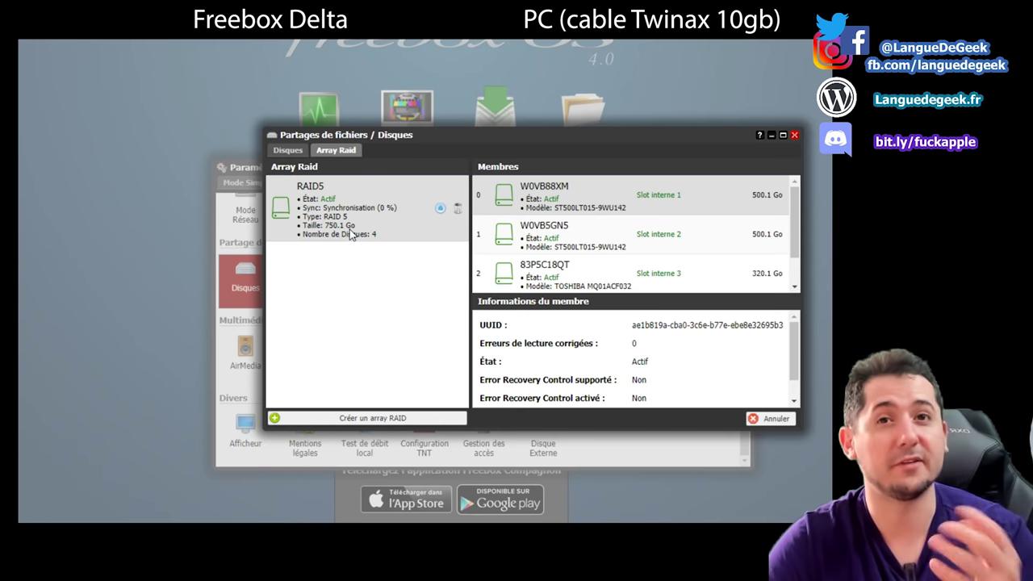
Examine the member disks of the RAID5 array, checking their slots, sizes and Error Recovery Control details.
{"action": "scroll", "coordinate": [658, 192], "scroll_direction": "down", "scroll_amount": 1}
{"action": "scroll", "coordinate": [673, 214], "scroll_direction": "up", "scroll_amount": 1}
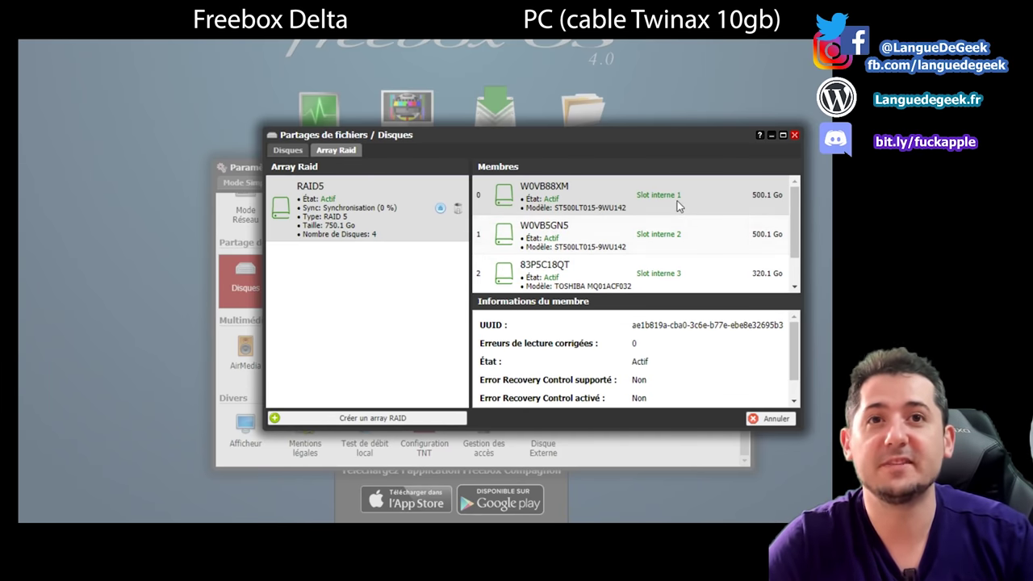
{"action": "left_click", "coordinate": [700, 234]}
{"action": "scroll", "coordinate": [706, 275], "scroll_direction": "down", "scroll_amount": 1}
{"action": "scroll", "coordinate": [705, 279], "scroll_direction": "up", "scroll_amount": 1}
{"action": "scroll", "coordinate": [702, 258], "scroll_direction": "down", "scroll_amount": 1}
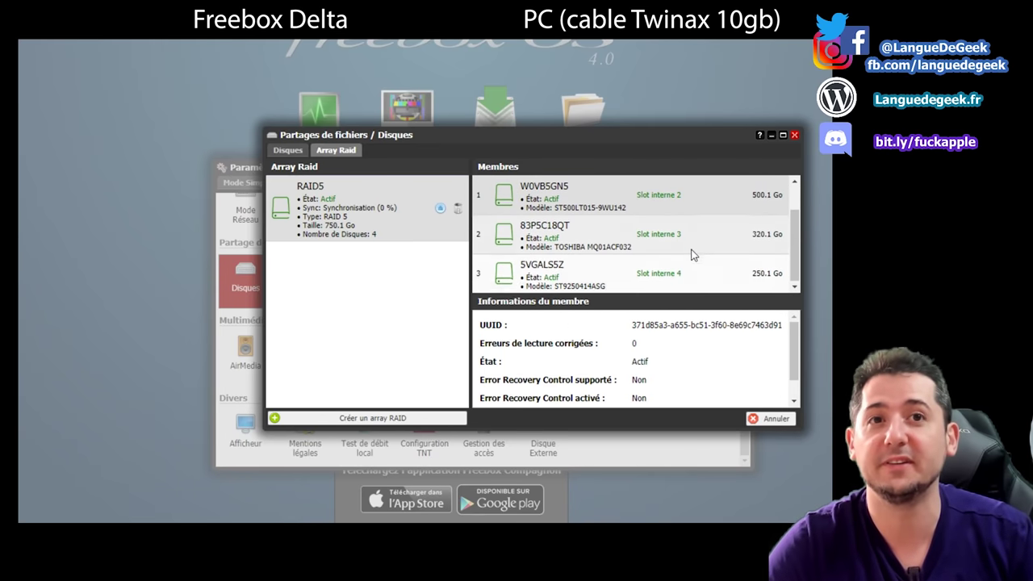
{"action": "scroll", "coordinate": [693, 276], "scroll_direction": "up", "scroll_amount": 1}
{"action": "left_click", "coordinate": [693, 276]}
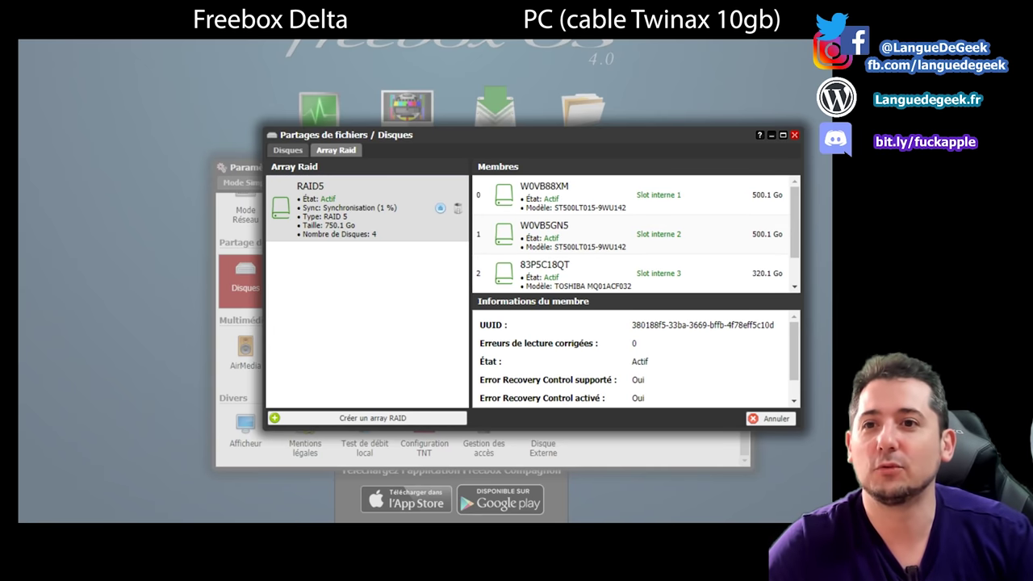
Switch to the File Explorer windows and open the RAID5 share on mafreebox.free.fr.
{"action": "left_click", "coordinate": [95, 514]}
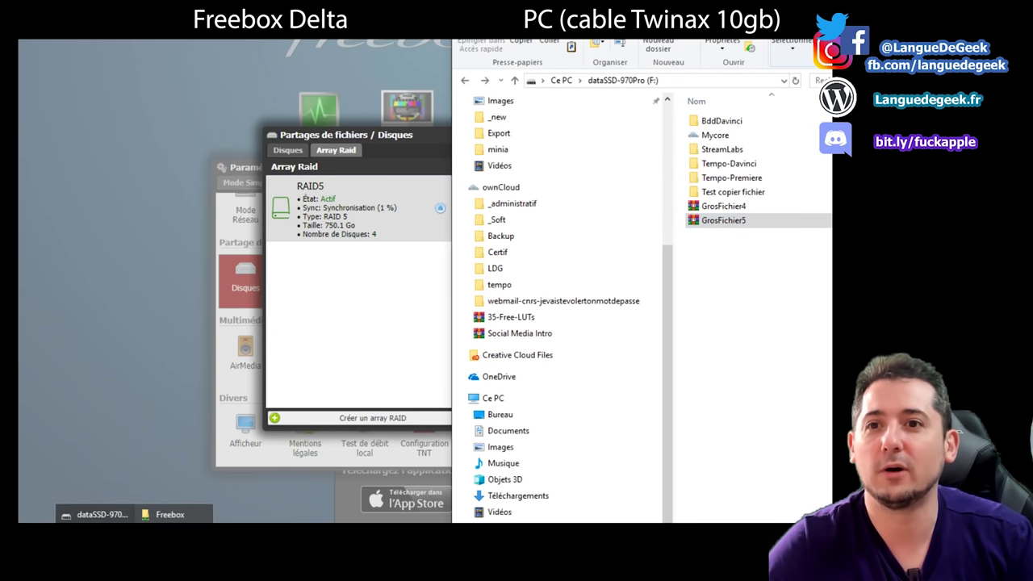
{"action": "left_click", "coordinate": [174, 513]}
{"action": "left_click", "coordinate": [193, 80]}
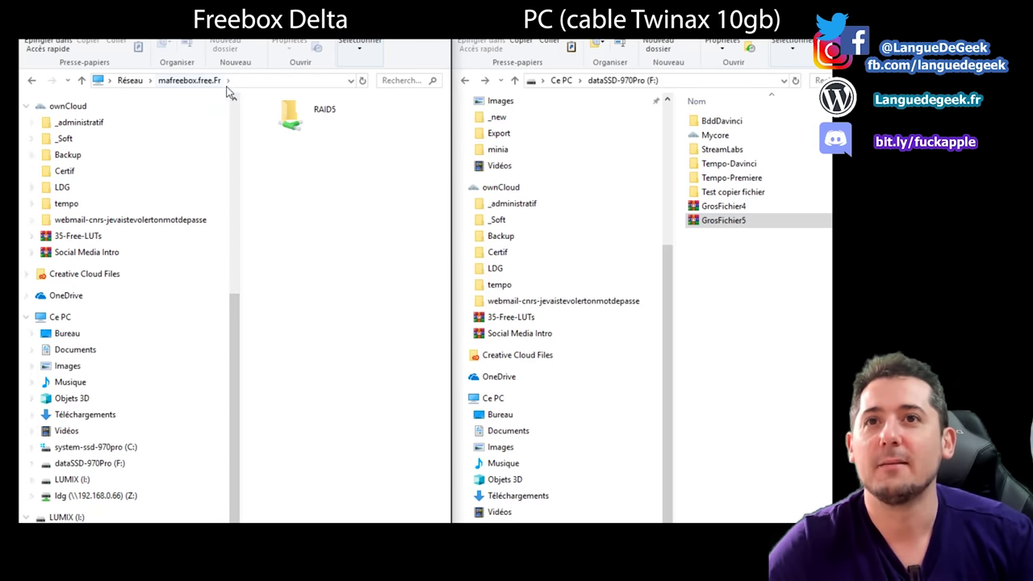
{"action": "left_click", "coordinate": [308, 123]}
{"action": "double_click", "coordinate": [311, 112]}
{"action": "left_click_drag", "start_coordinate": [286, 121], "coordinate": [277, 153]}
Copy GrosFichier5 and GrosFichier4 from dataSSD-970Pro (F:) to the RAID5 share.
{"action": "left_click", "coordinate": [717, 222]}
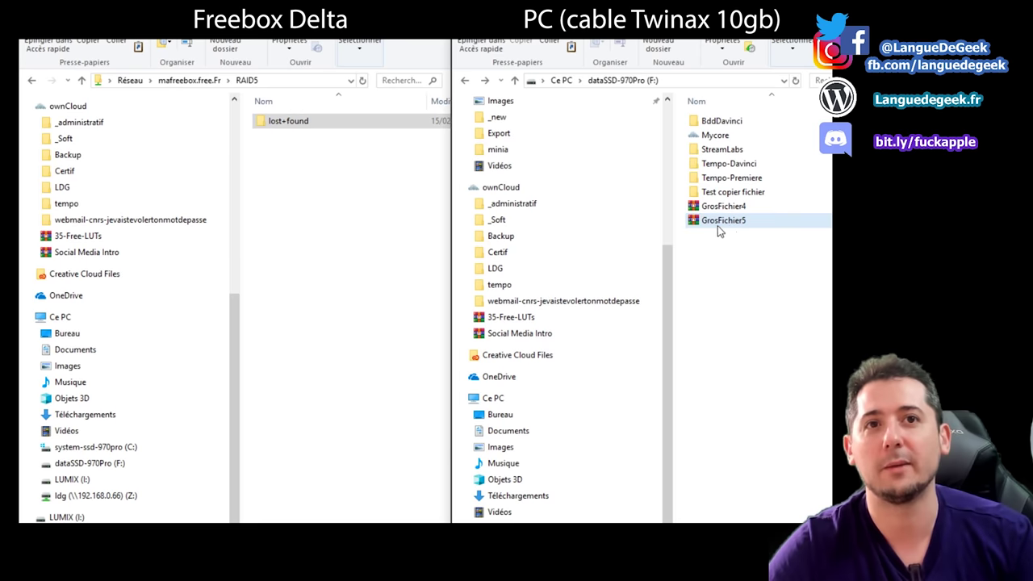
{"action": "left_click_drag", "start_coordinate": [722, 221], "coordinate": [331, 278]}
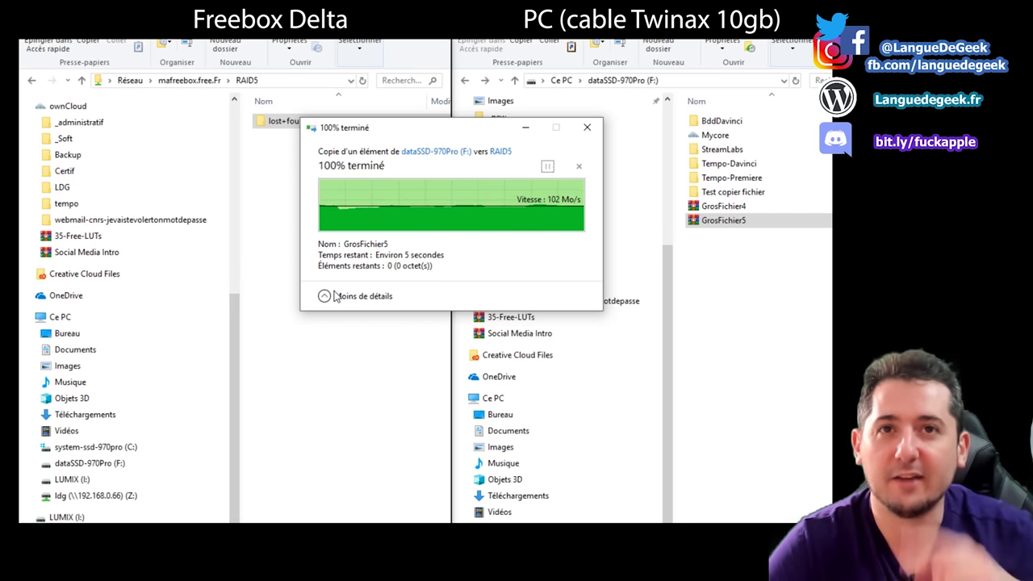
{"action": "left_click", "coordinate": [336, 296]}
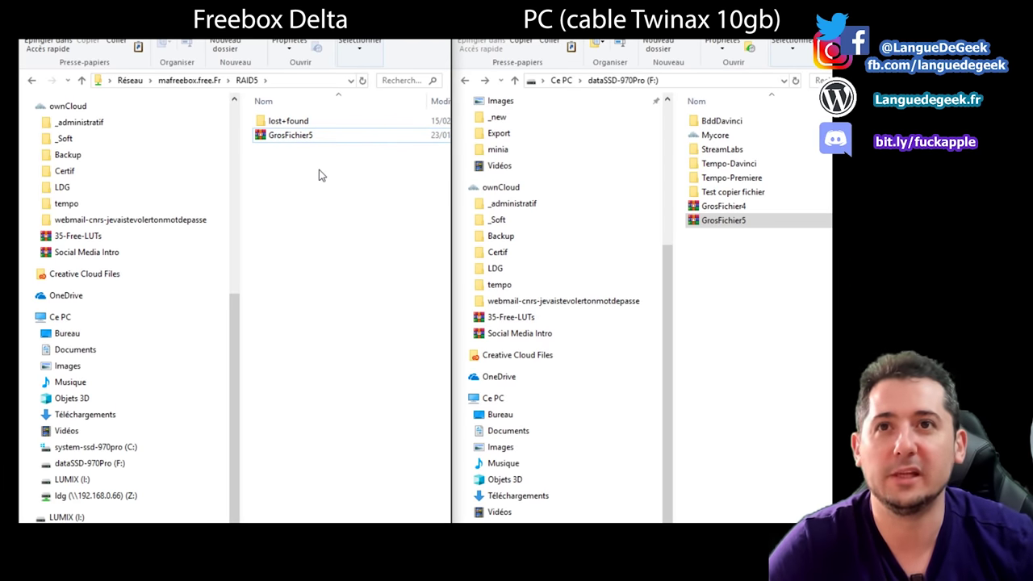
{"action": "left_click", "coordinate": [301, 138]}
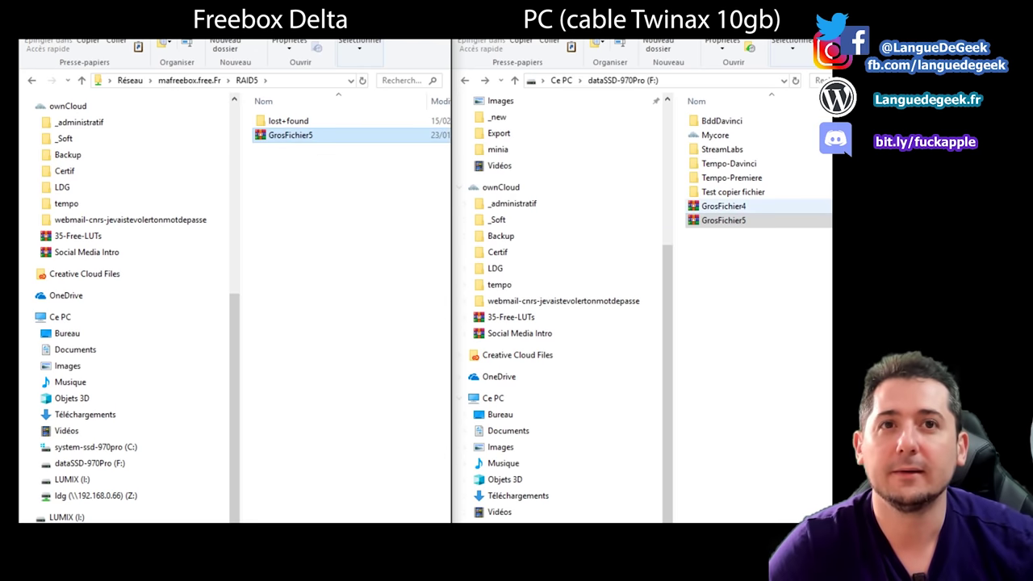
{"action": "key", "text": "ctrl+v"}
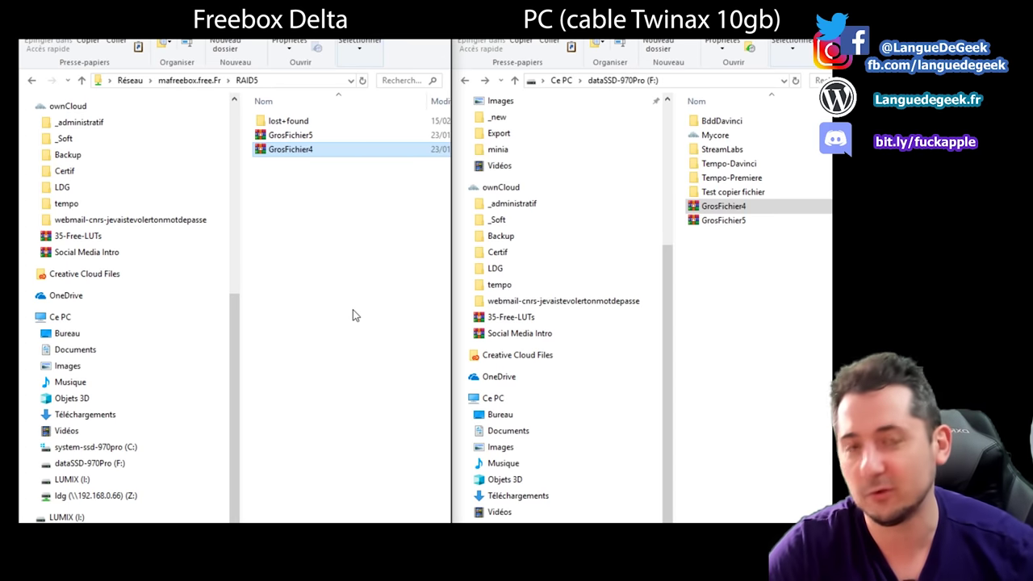
Permanently delete GrosFichier4 and GrosFichier5 from dataSSD-970Pro (F:) and copy them back from the RAID5 share, accepting the security warning.
{"action": "left_click_drag", "start_coordinate": [733, 240], "coordinate": [706, 208]}
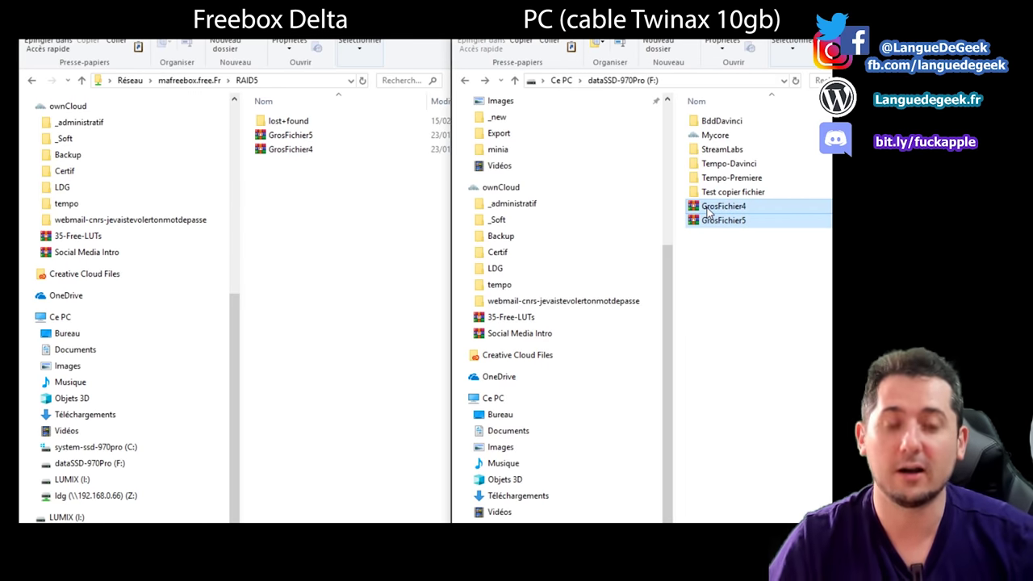
{"action": "key", "text": "shift+Delete"}
{"action": "key", "text": "Return"}
{"action": "left_click_drag", "start_coordinate": [274, 174], "coordinate": [737, 266]}
{"action": "left_click", "coordinate": [468, 320]}
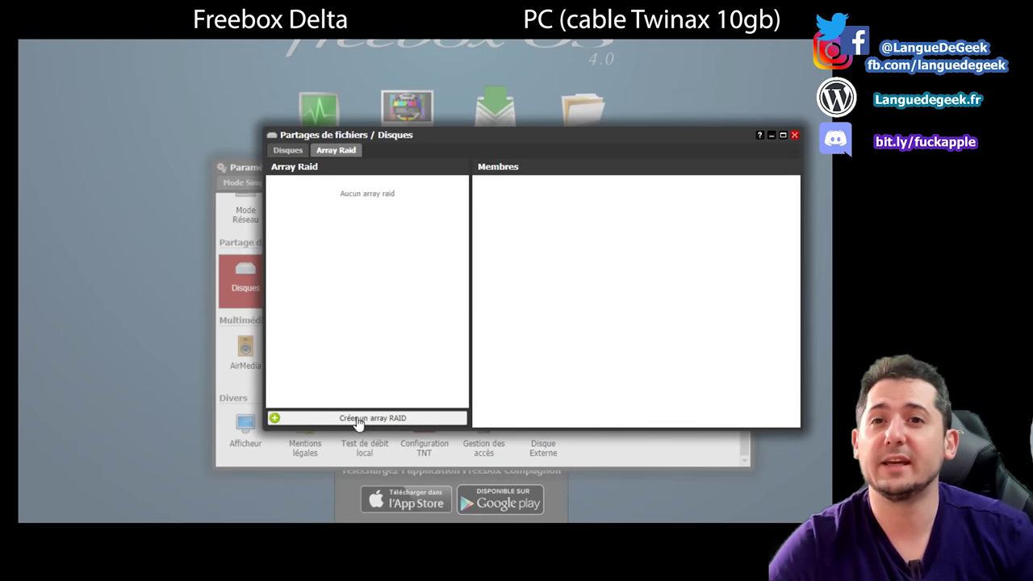
Review the RAID levels offered for a new array, leave the creation wizard without creating one, and close the disk settings.
{"action": "left_click", "coordinate": [357, 419]}
{"action": "left_click", "coordinate": [405, 229]}
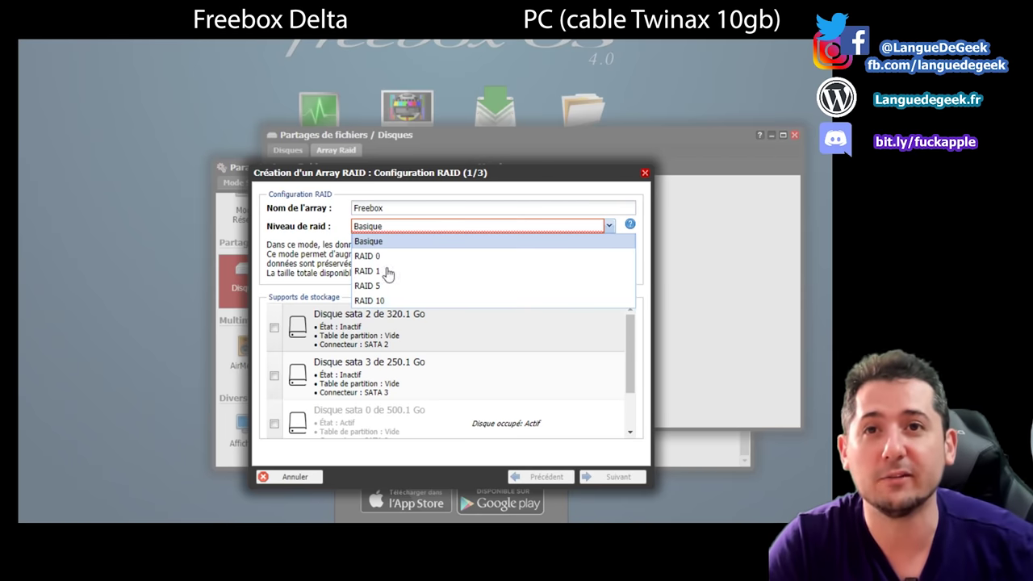
{"action": "left_click", "coordinate": [589, 191]}
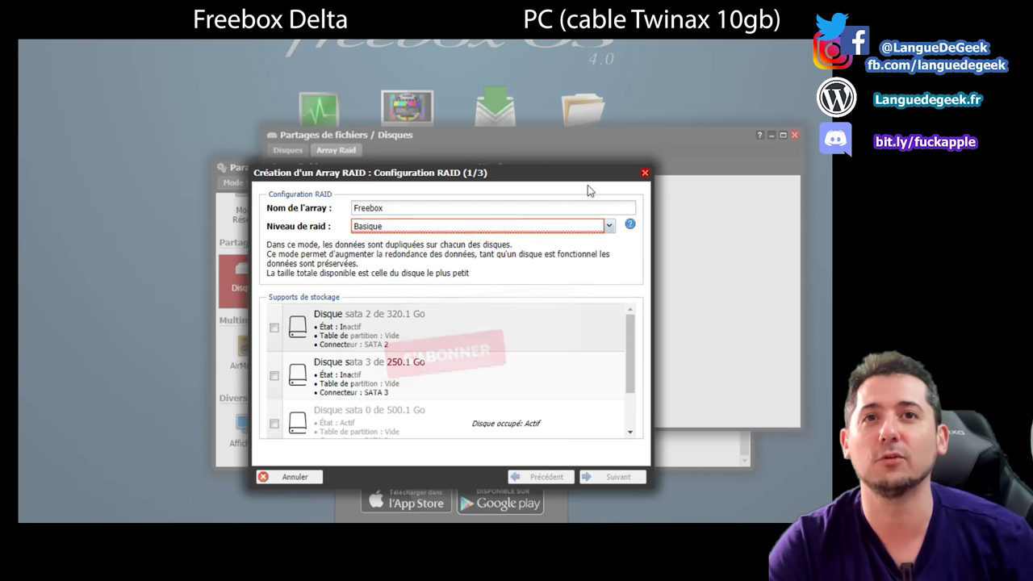
{"action": "left_click", "coordinate": [645, 172]}
{"action": "left_click", "coordinate": [794, 135]}
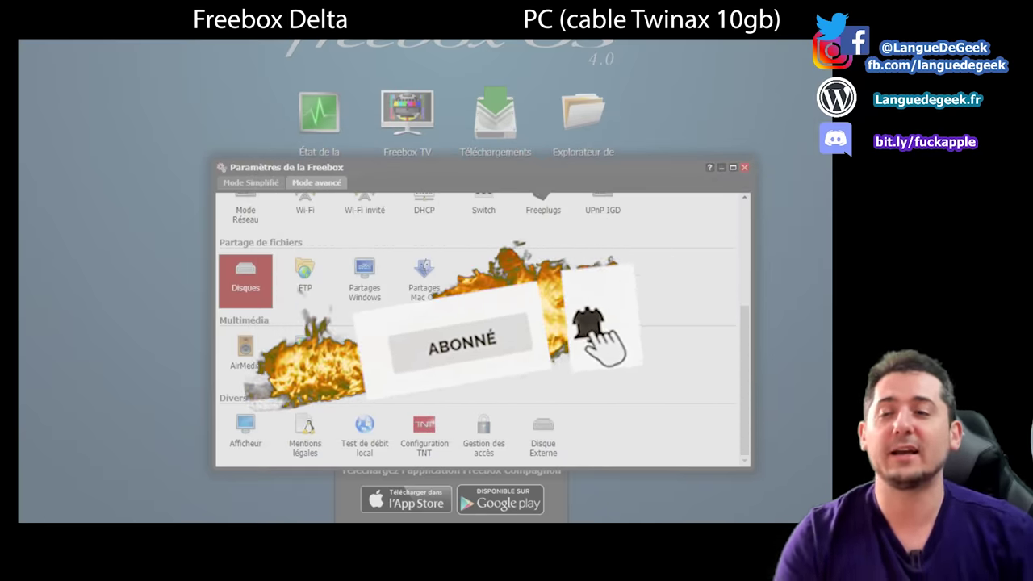